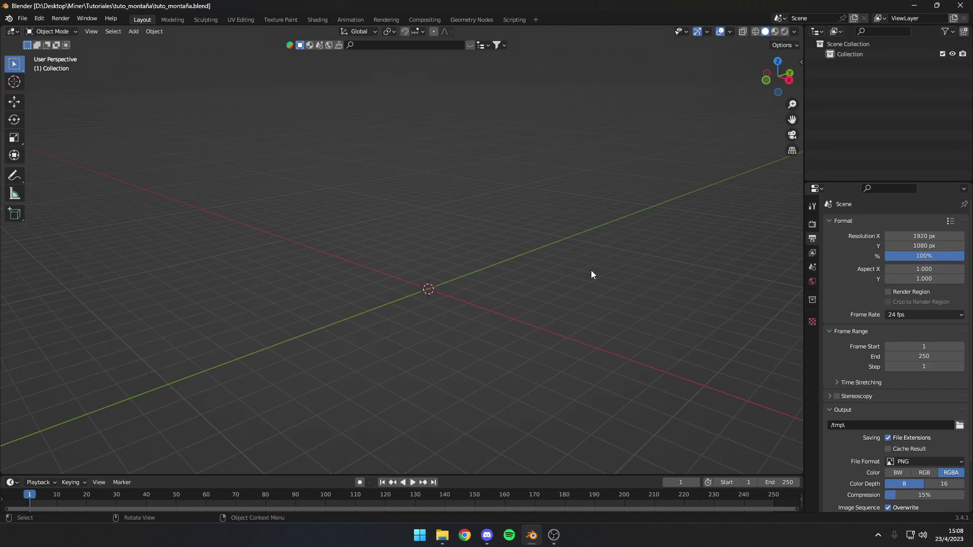
Step: Orbit the empty scene and open Preferences on the Add-ons section from the Edit menu
middle_drag(602, 265, 613, 261)
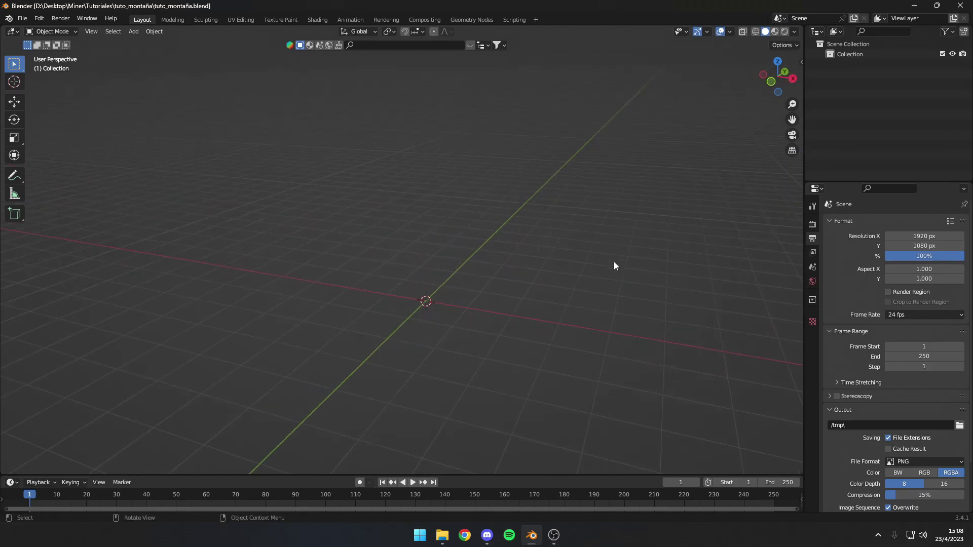
click(46, 19)
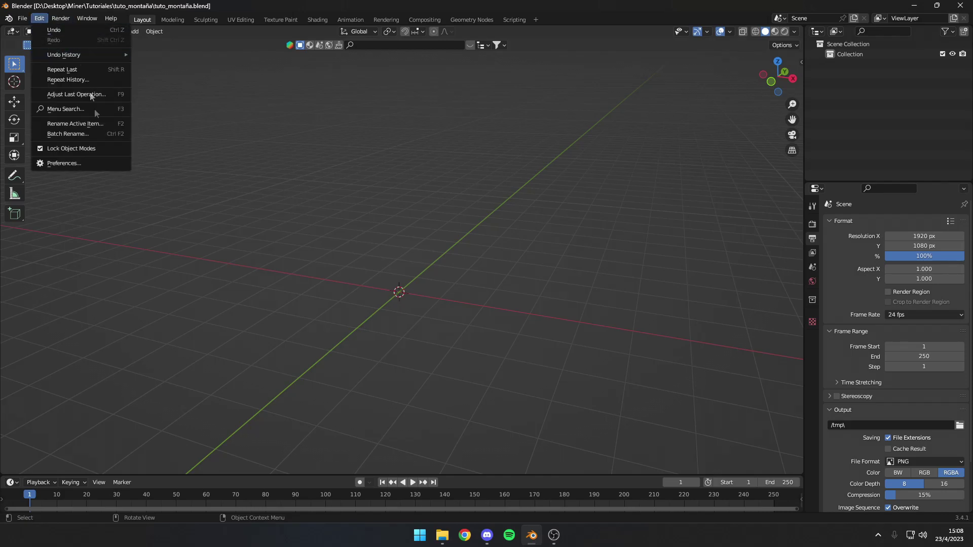
click(102, 162)
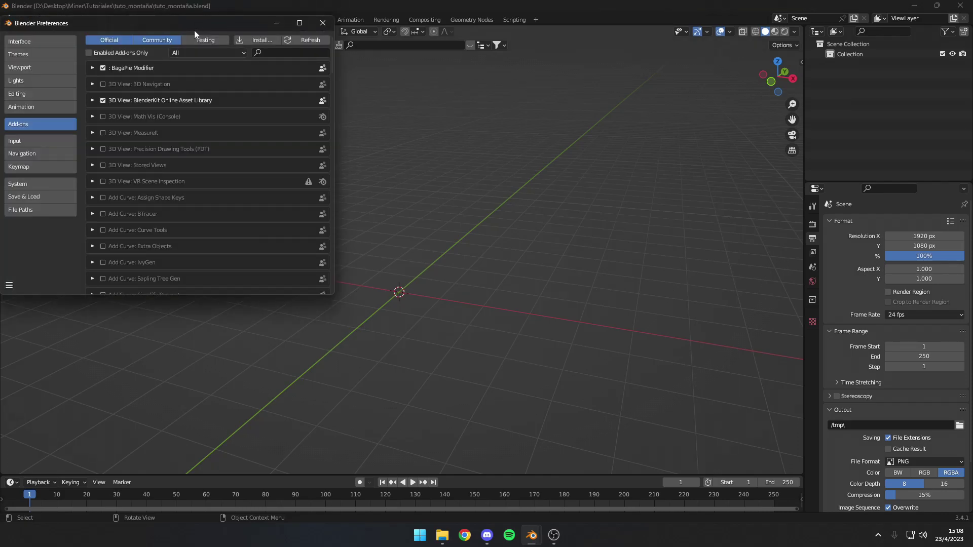
Step: Search the add-ons for 'lands' and confirm A.N.T.Landscape is enabled
drag(191, 21, 312, 53)
click(422, 86)
text(lands)
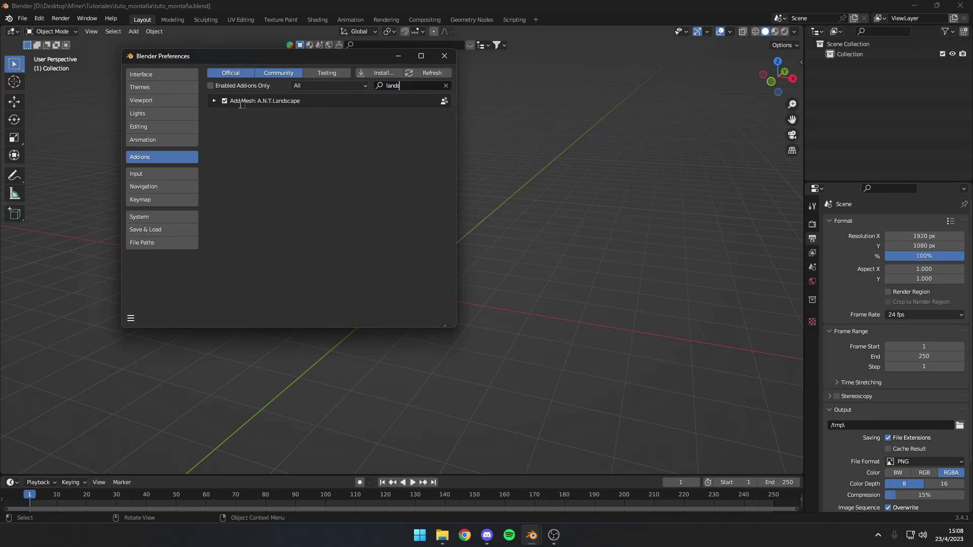
click(214, 101)
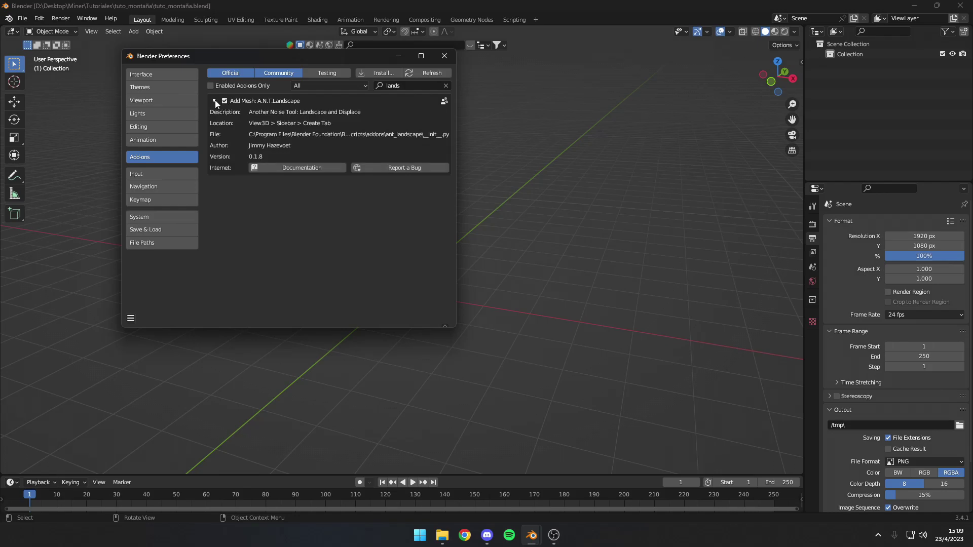
click(215, 100)
Step: Search 'node' to confirm Node Wrangler is enabled, then close Preferences
click(403, 86)
text(node)
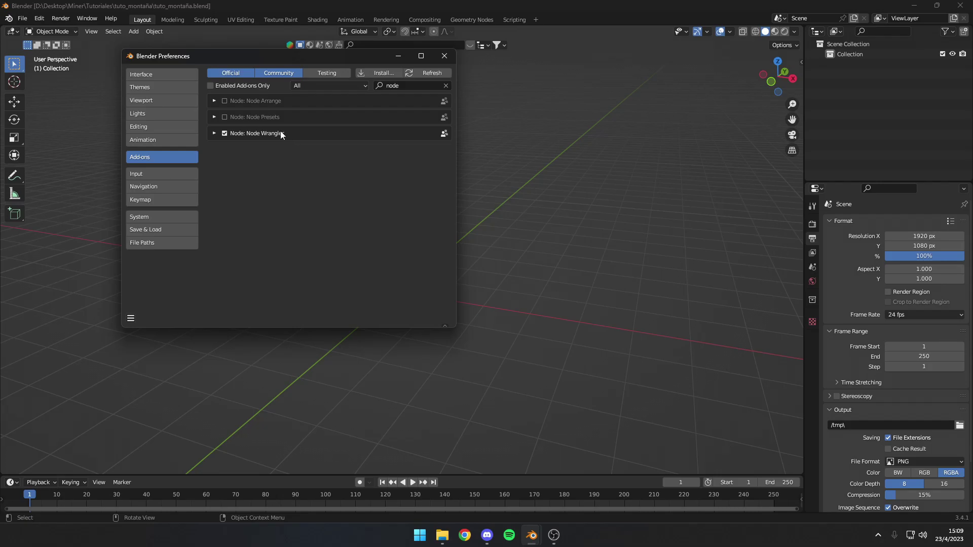
mouse_move(456, 84)
middle_down()
mouse_move(523, 214)
mouse_move(467, 215)
middle_up()
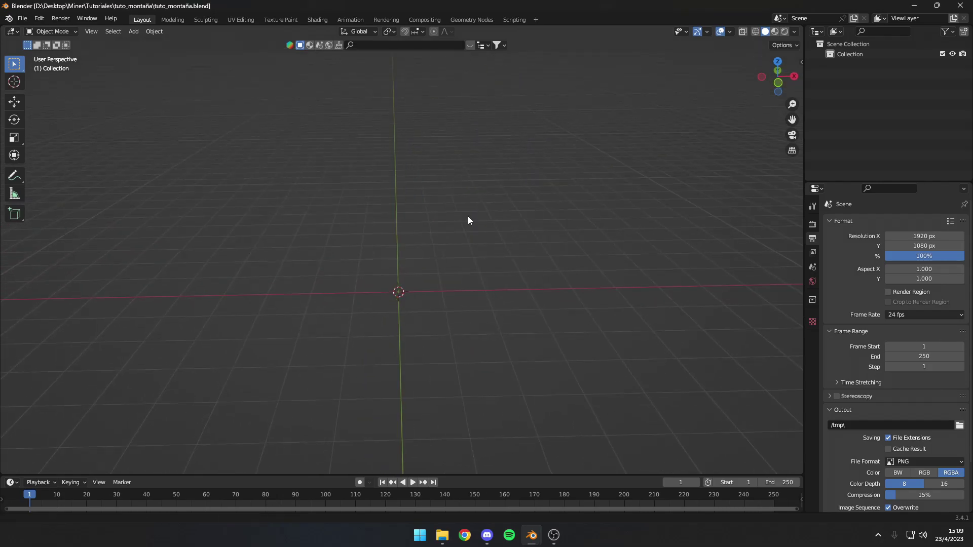
Step: Add a Landscape mesh from the Shift+A Mesh menu and zoom in close to it
key(shift+a)
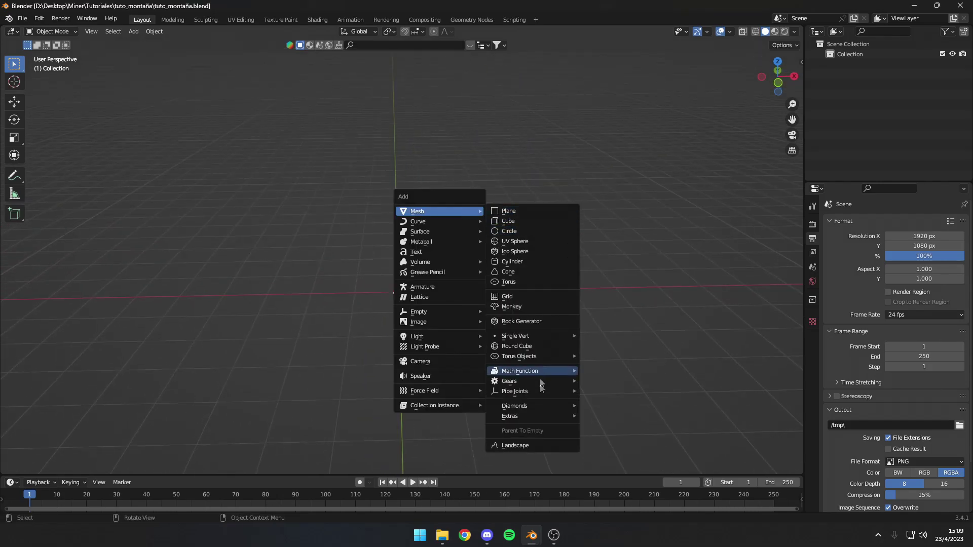
click(533, 443)
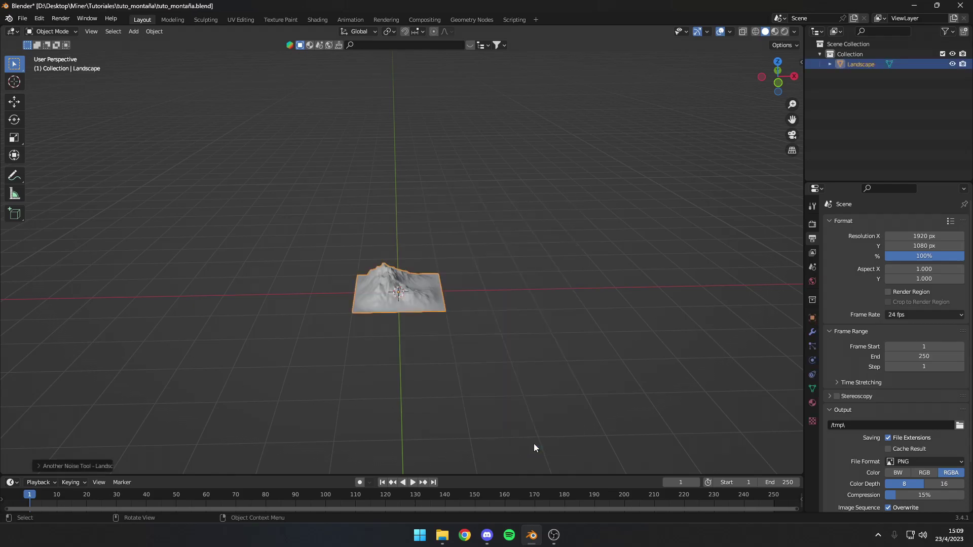
scroll(481, 339, up, 3)
mouse_move(485, 339)
middle_down()
mouse_move(397, 365)
mouse_move(399, 323)
middle_up()
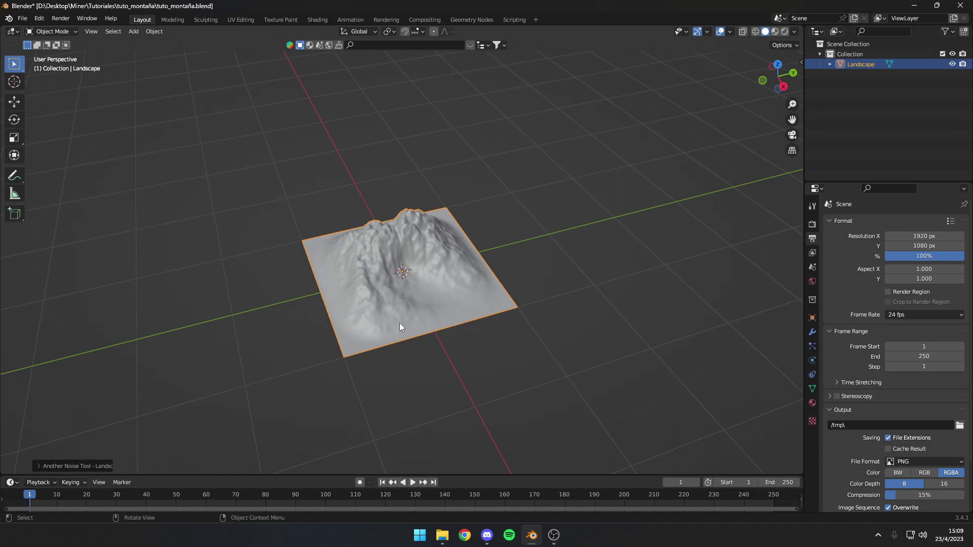
scroll(399, 322, up, 3)
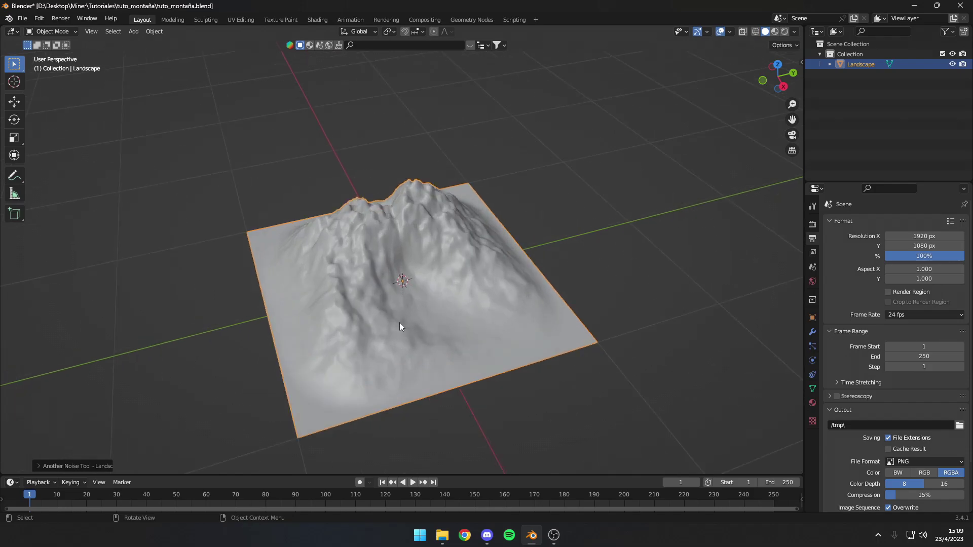
Step: Reopen the Landscape settings with F9, showing Hetero Terrain, 128×128 subdivisions and 2.00 size
click(38, 466)
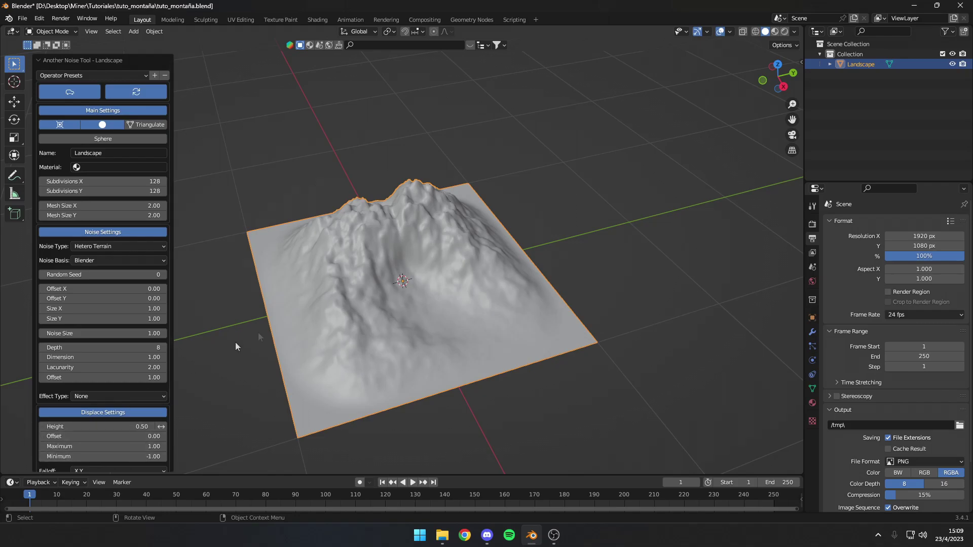
click(660, 262)
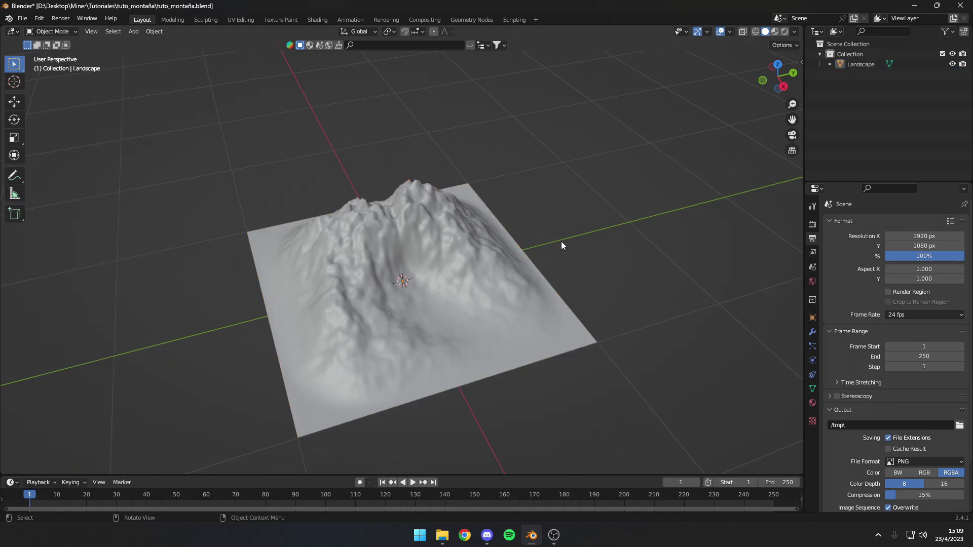
key(F9)
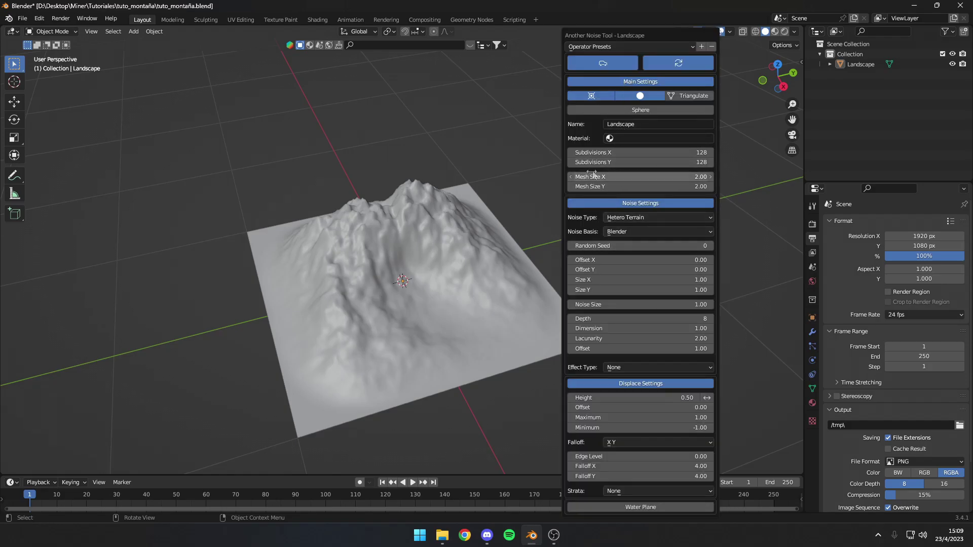
key(F9)
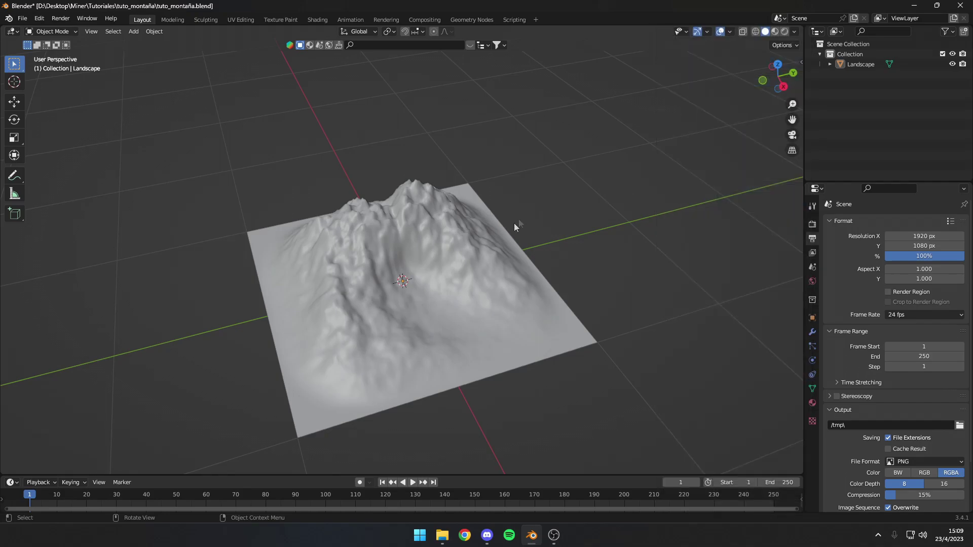
key(F9)
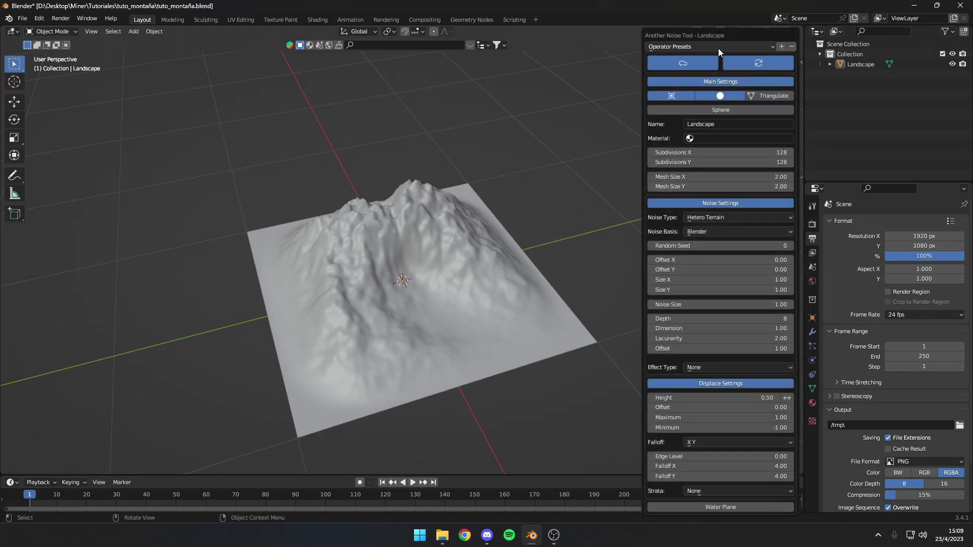
Step: Apply the mountain 1 preset and tweak Depth, Dimension to 1.33, Gain and Offset
click(696, 47)
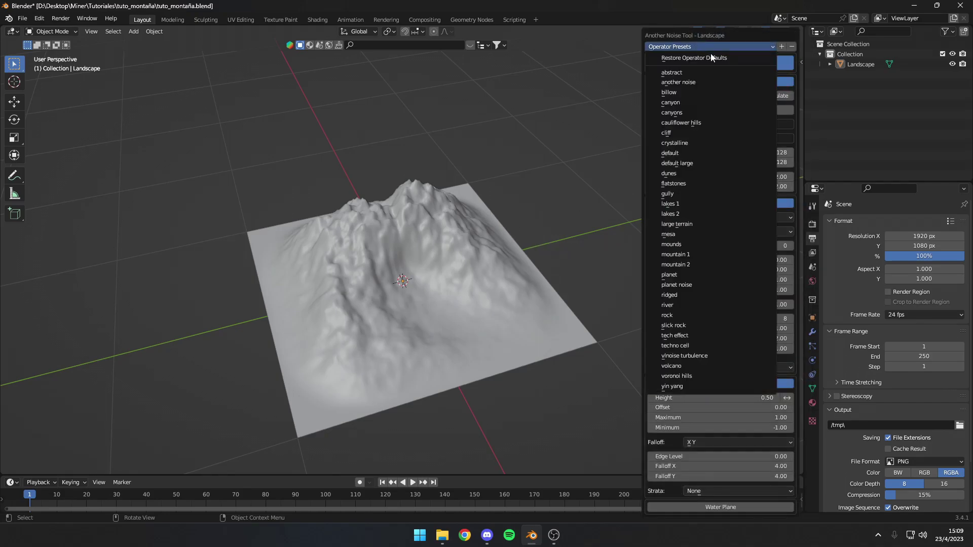
click(696, 253)
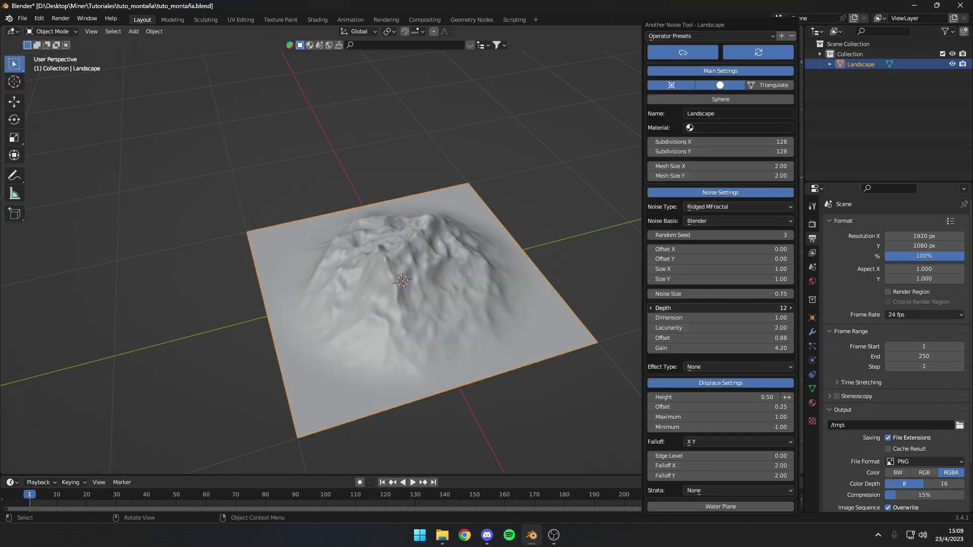
mouse_move(780, 307)
mouse_down()
mouse_move(750, 305)
mouse_move(758, 307)
mouse_move(715, 328)
mouse_move(730, 327)
mouse_up()
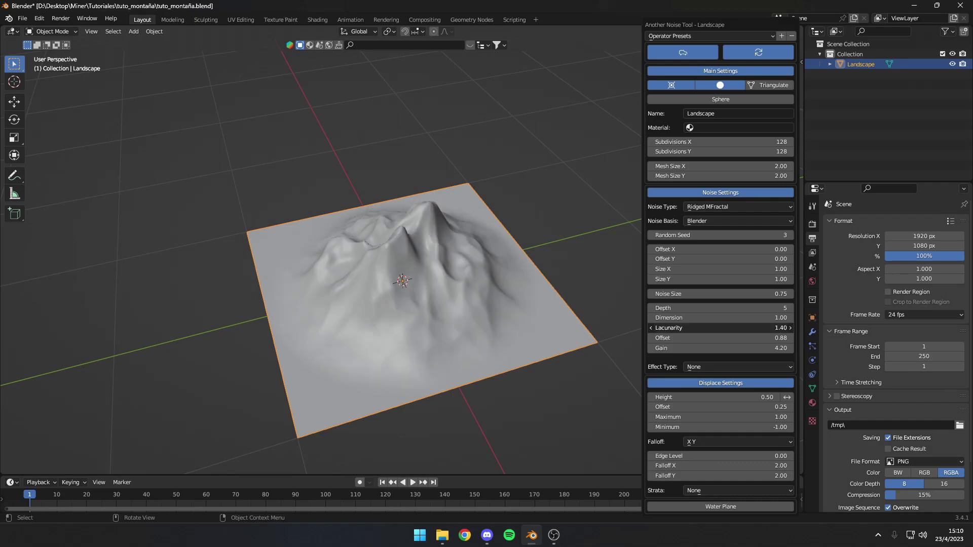
drag(728, 317, 762, 318)
mouse_move(720, 348)
mouse_down()
mouse_move(679, 348)
mouse_move(719, 349)
mouse_move(730, 338)
mouse_up()
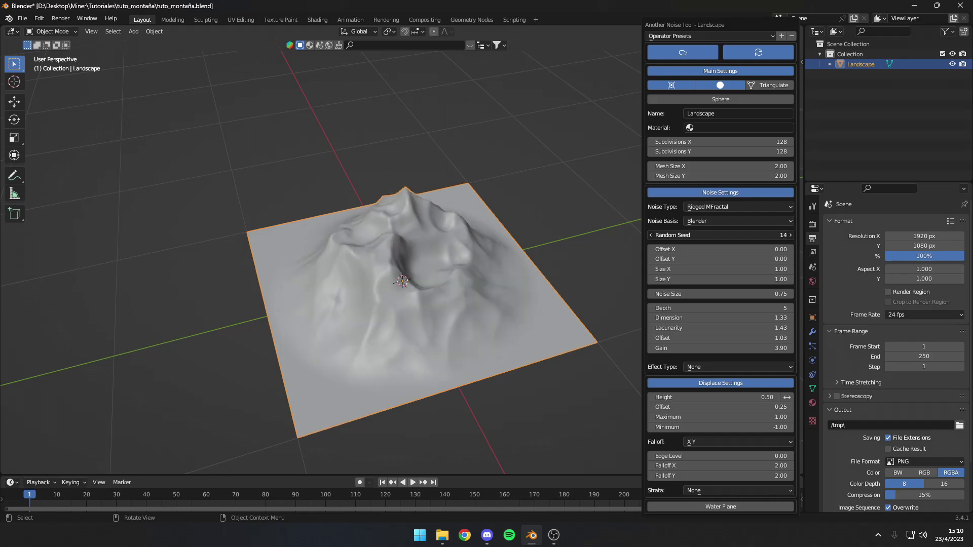
drag(719, 235, 765, 235)
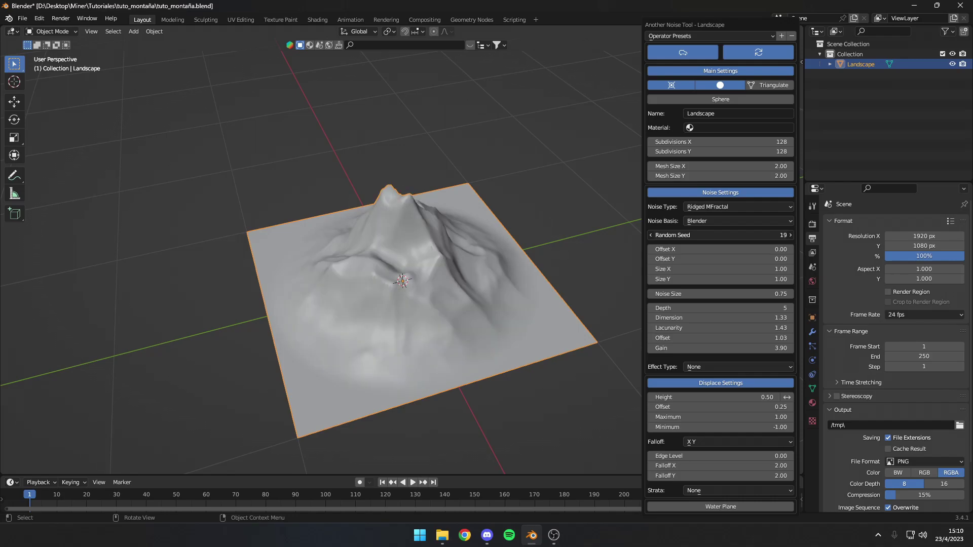
Step: Set Random Seed 56 and Subdivisions X/Y to 200, then inspect the finished peak
drag(720, 142, 720, 151)
text(300)
text(200)
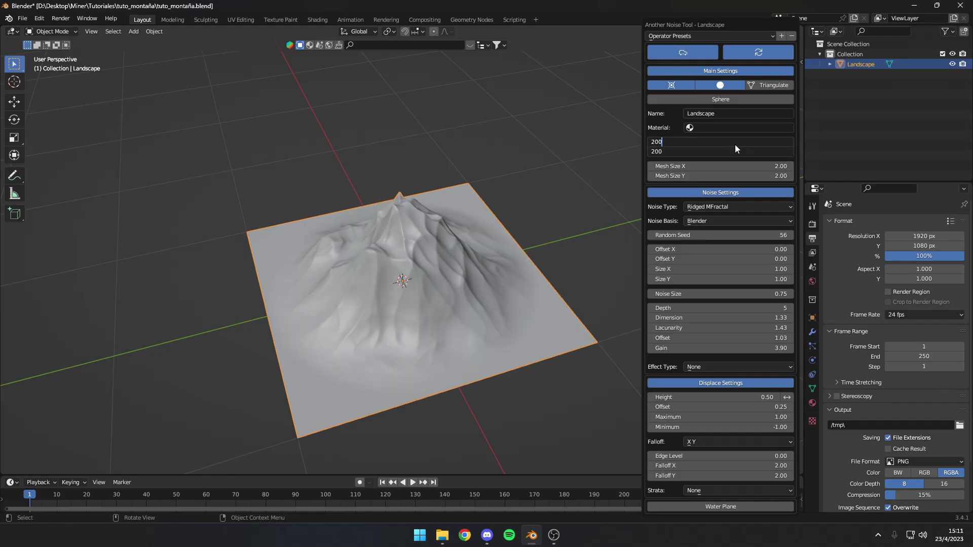
key(Return)
click(734, 145)
mouse_move(583, 213)
middle_down()
mouse_move(452, 187)
mouse_move(333, 190)
mouse_move(435, 232)
mouse_move(663, 234)
mouse_move(521, 223)
middle_up()
click(649, 238)
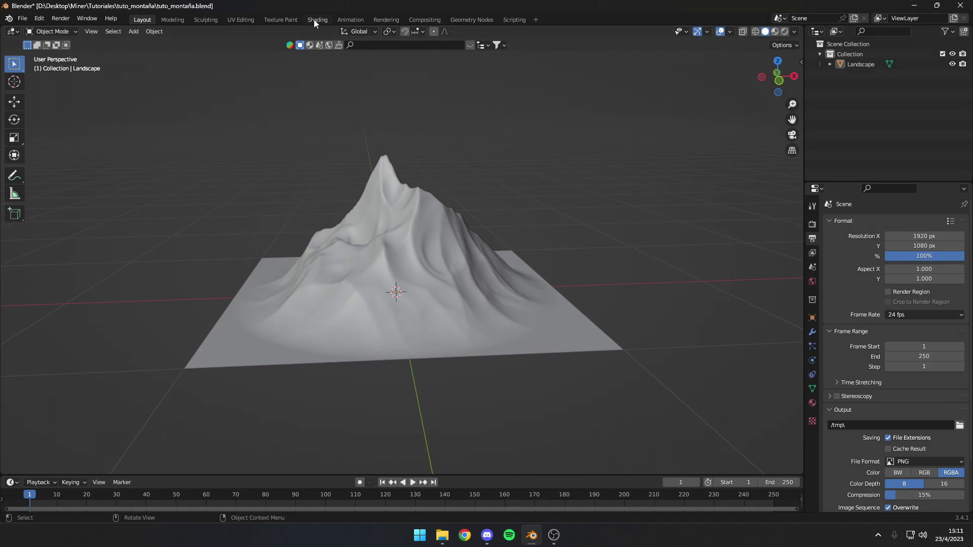
click(317, 20)
Step: Select the landscape, enlarge the node editor, and move Material Output far right
middle_drag(603, 145, 427, 153)
click(436, 172)
drag(460, 303, 460, 240)
drag(492, 301, 603, 350)
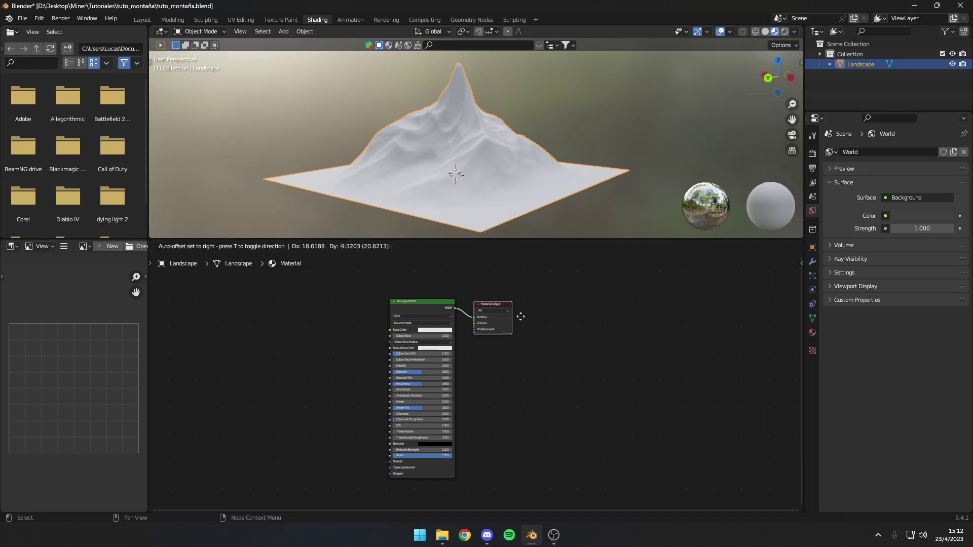
scroll(557, 335, down, 2)
shift+scroll(516, 350, up, 2)
Step: Duplicate the Principled BSDF node and place the copy above the original
click(461, 372)
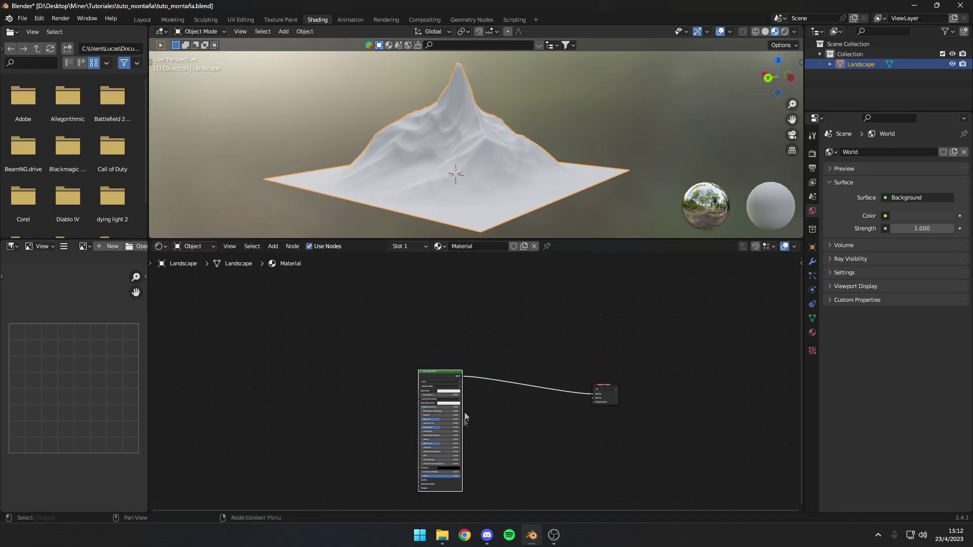
key(shift+d)
click(465, 329)
scroll(483, 298, up, 1)
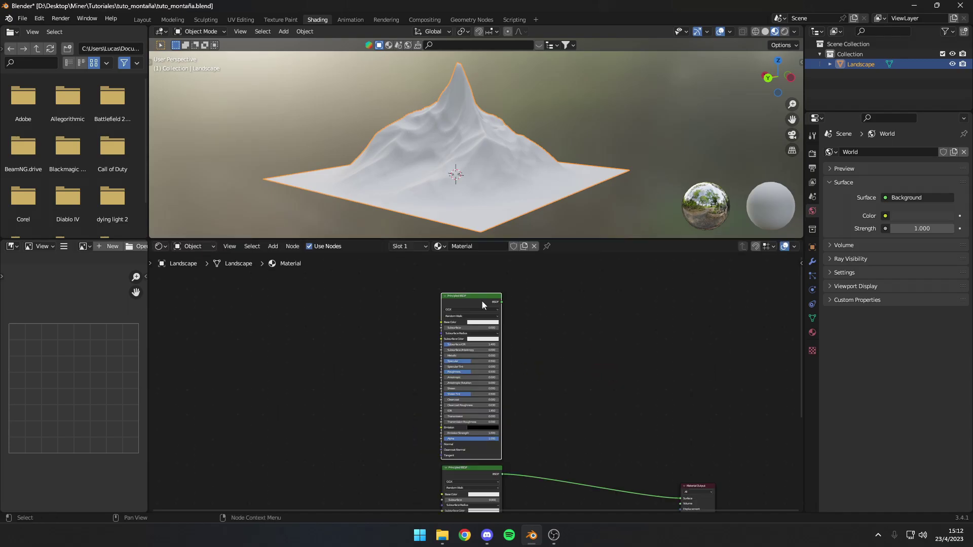
scroll(483, 298, up, 1)
middle_drag(476, 316, 481, 321)
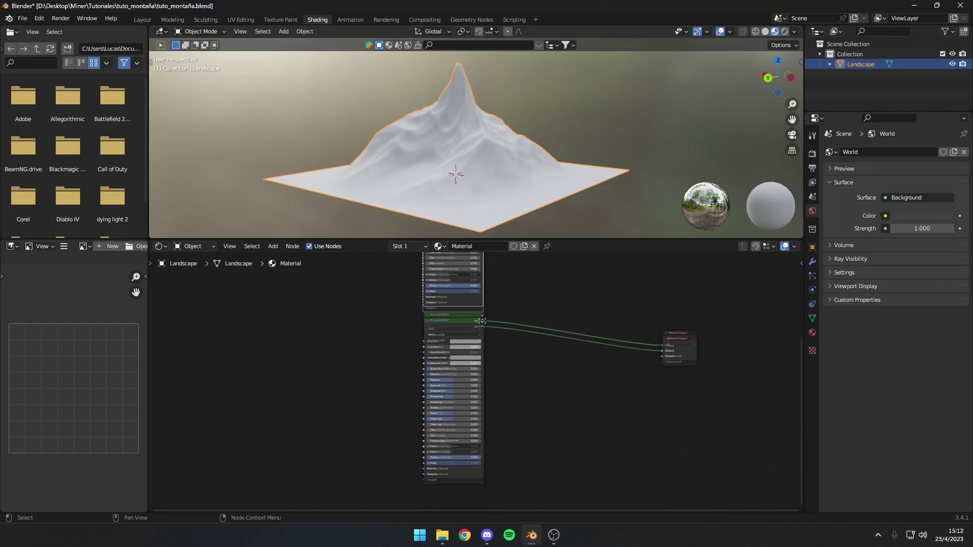
Step: Move the connected Principled BSDF node lower and select it for texturing
scroll(481, 321, down, 2)
drag(481, 321, 496, 401)
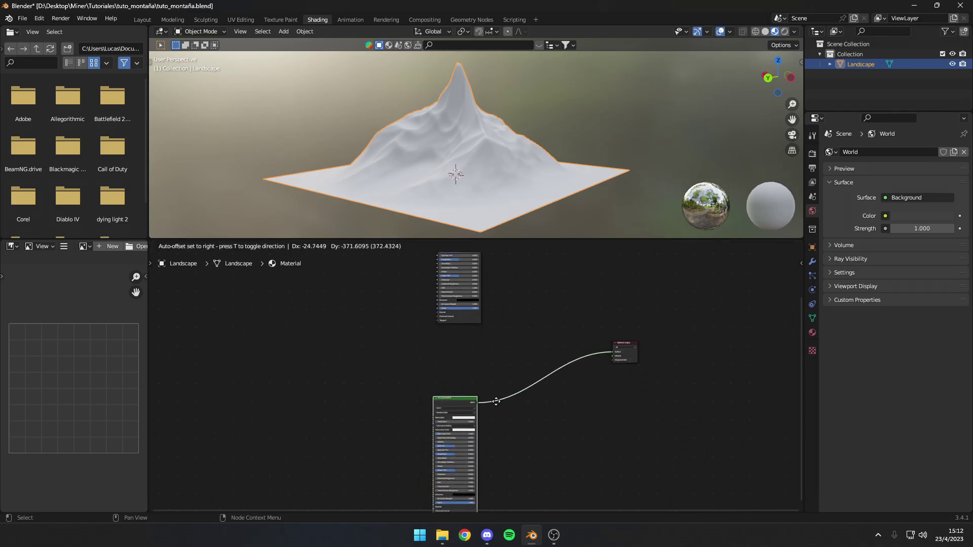
click(497, 402)
middle_drag(503, 415, 463, 336)
scroll(463, 335, up, 1)
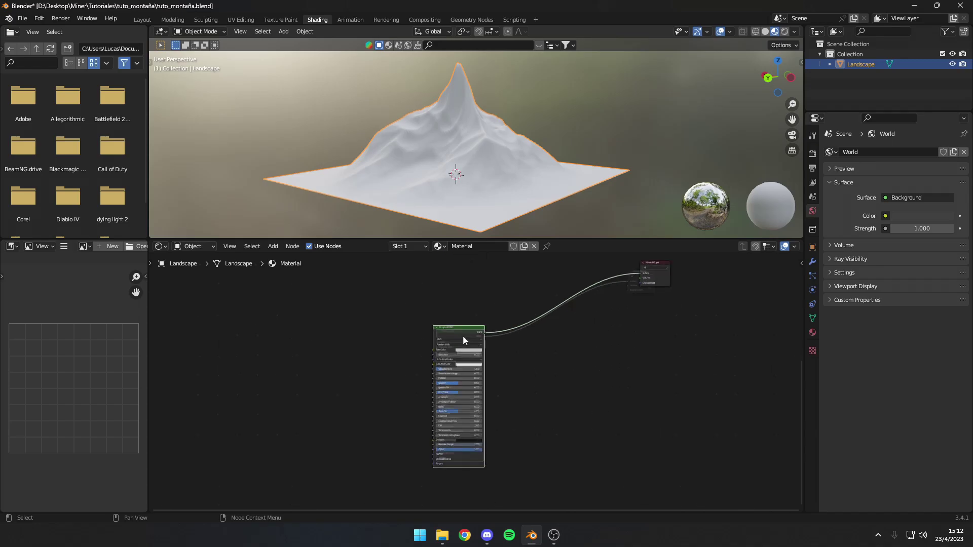
click(434, 319)
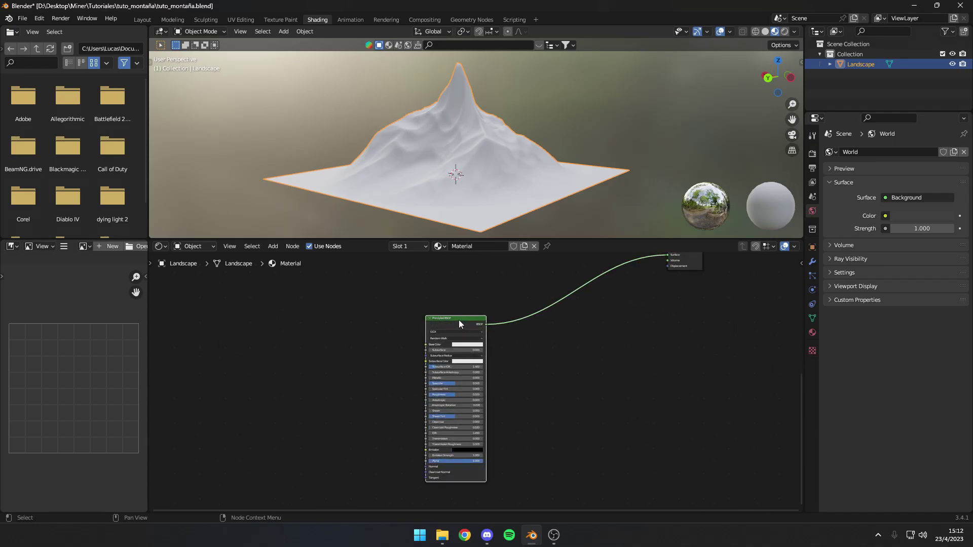
Step: Start the Node Wrangler texture setup and browse to texturas > Snow_Pure
key(ctrl)
key(ctrl+shift+t)
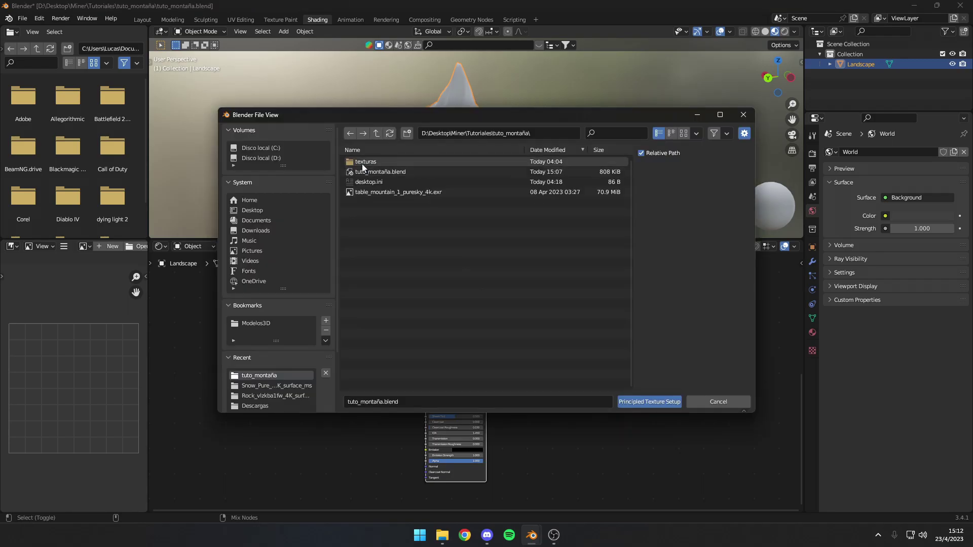
double_click(362, 163)
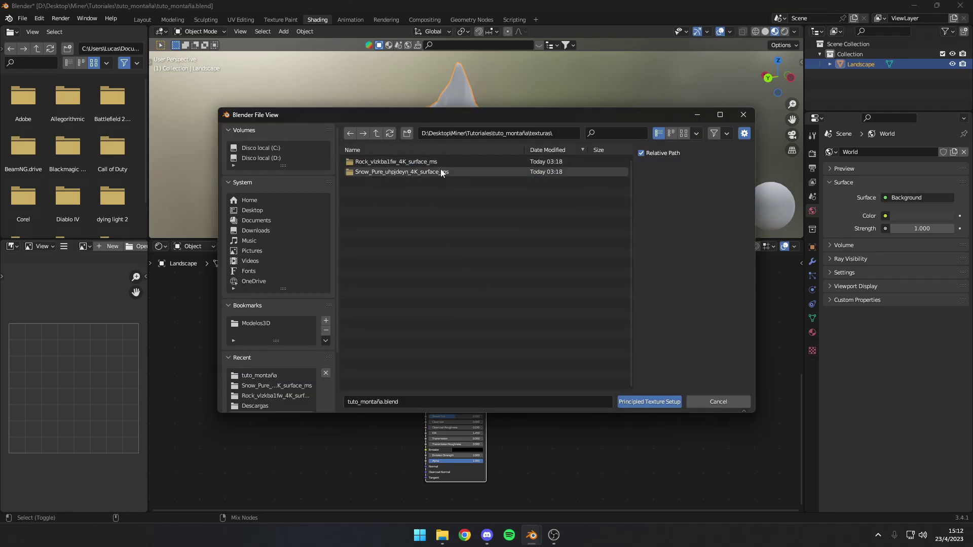
double_click(376, 171)
Step: Choose the snow Roughness, Displacement, Normal and Albedo JPGs and build the texture nodes
click(419, 183)
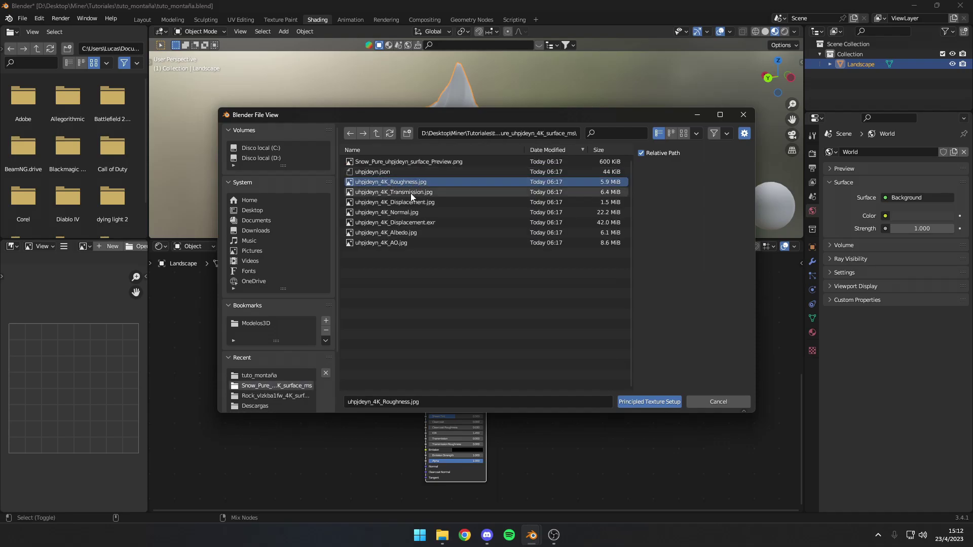
ctrl+click(410, 202)
ctrl+click(384, 214)
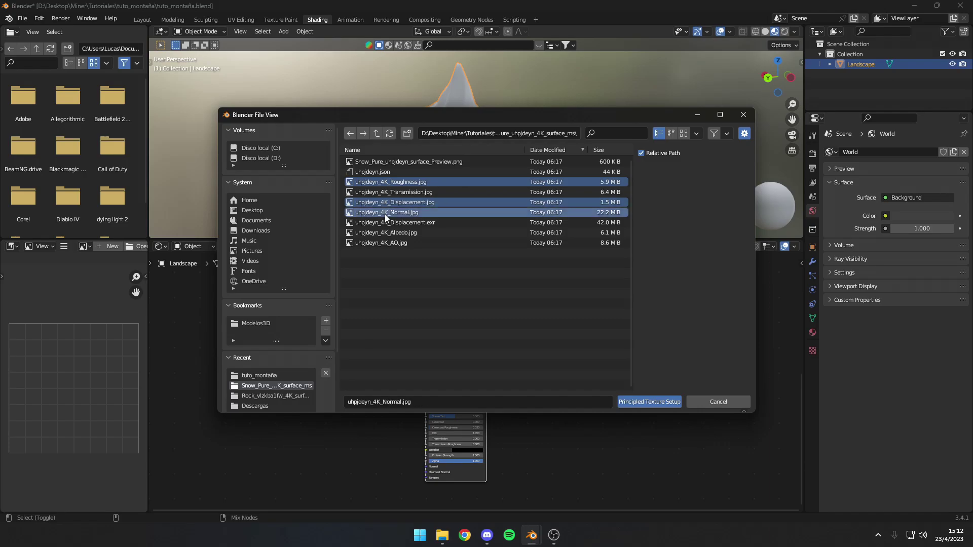
ctrl+click(374, 232)
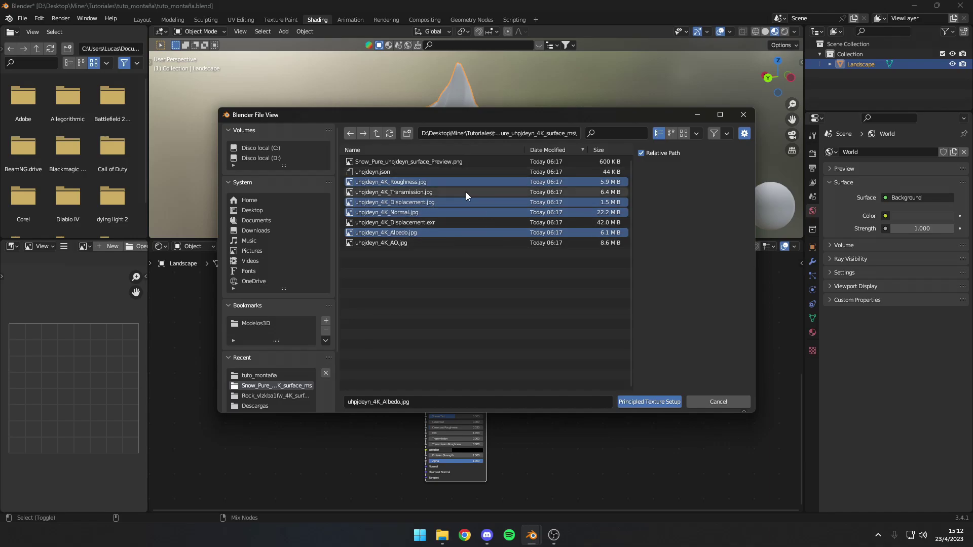
click(637, 403)
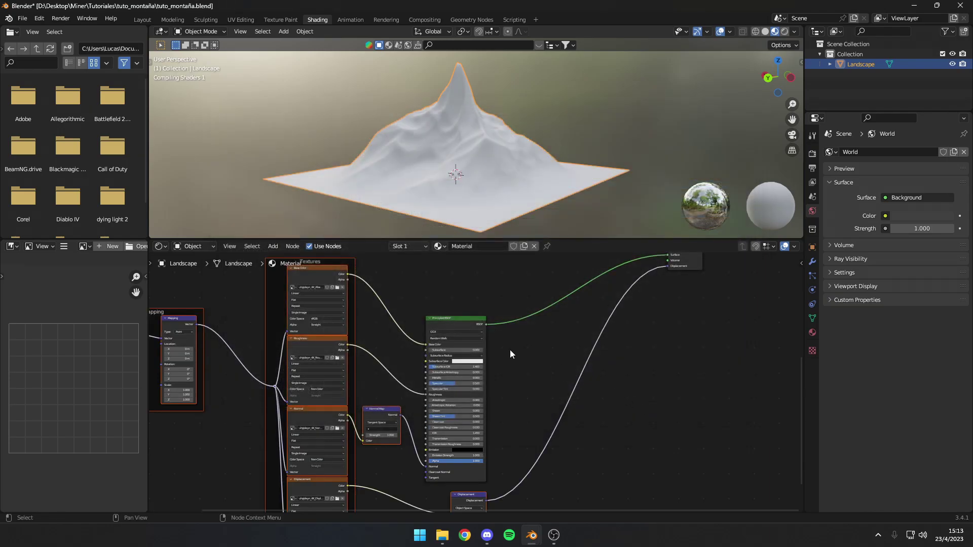
Step: Inspect the new snow texture nodes, deselect them, and orbit in on the mountain
scroll(511, 353, down, 2)
scroll(510, 350, up, 1)
click(510, 350)
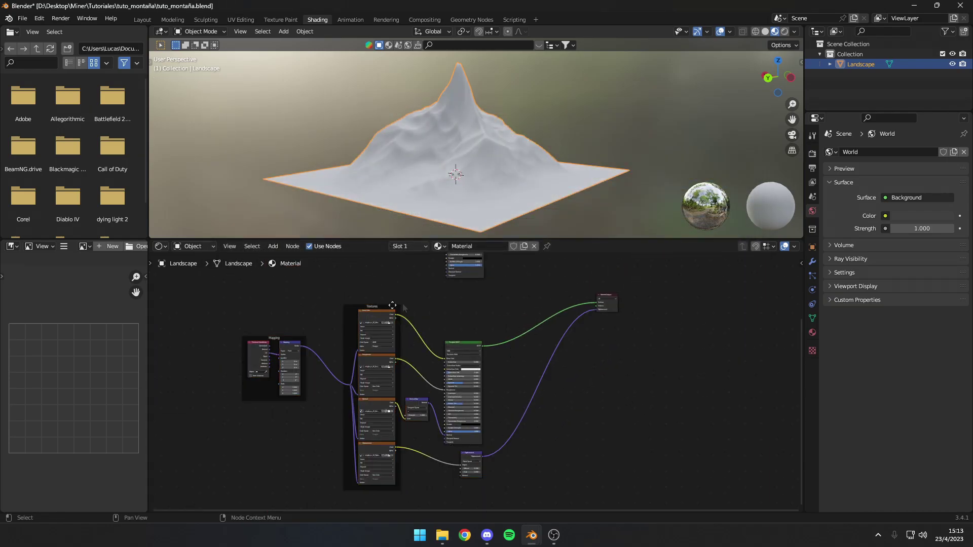
middle_drag(729, 47, 553, 122)
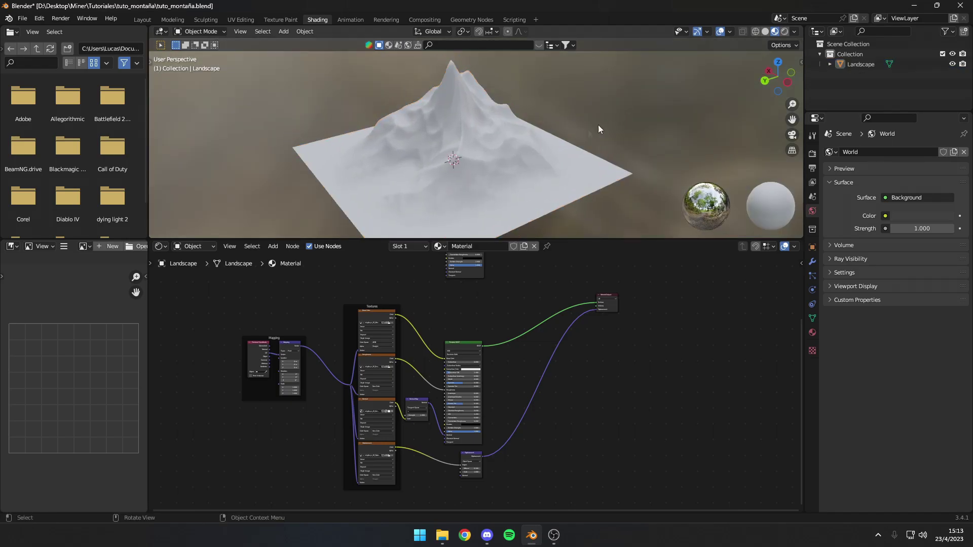
scroll(534, 151, up, 1)
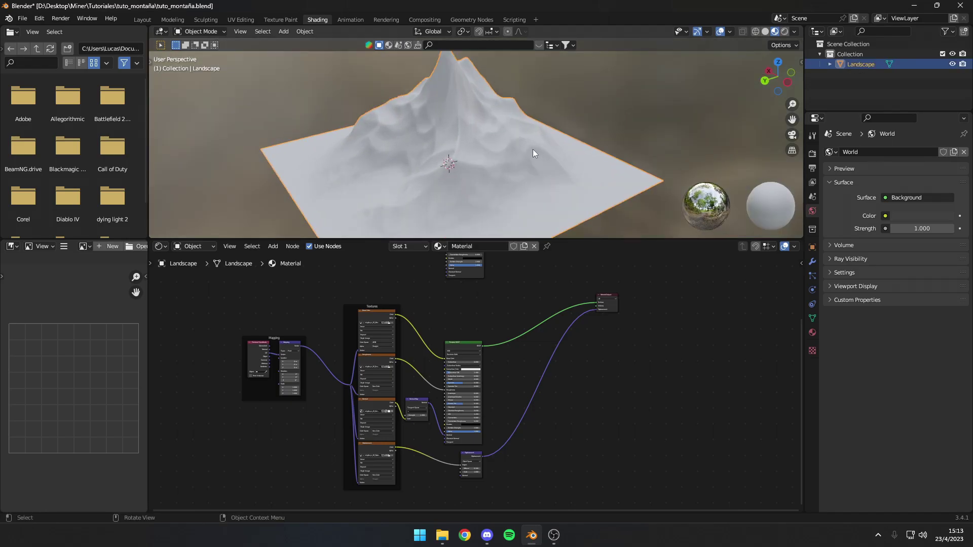
key(Tab)
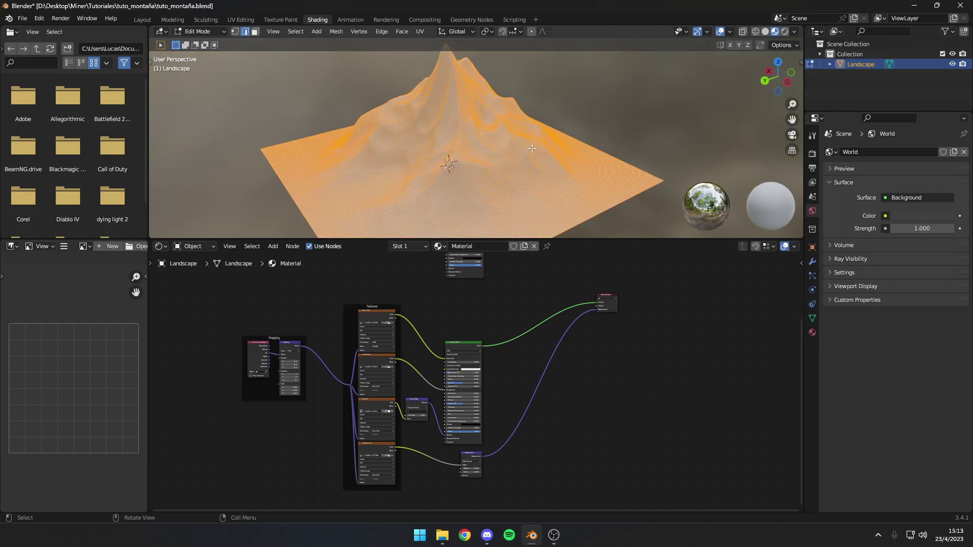
Step: Select the whole landscape mesh, UV Unwrap it, and return to Object Mode
click(616, 119)
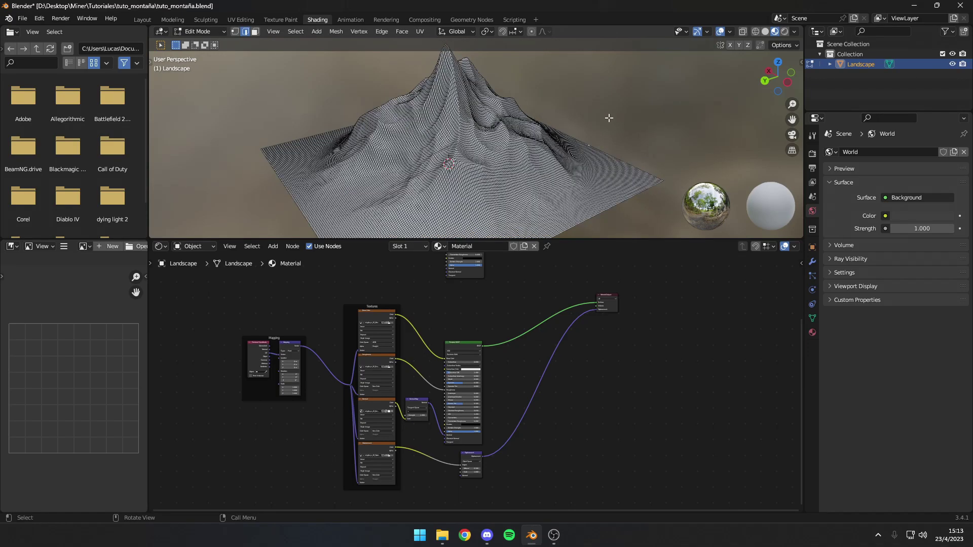
key(a)
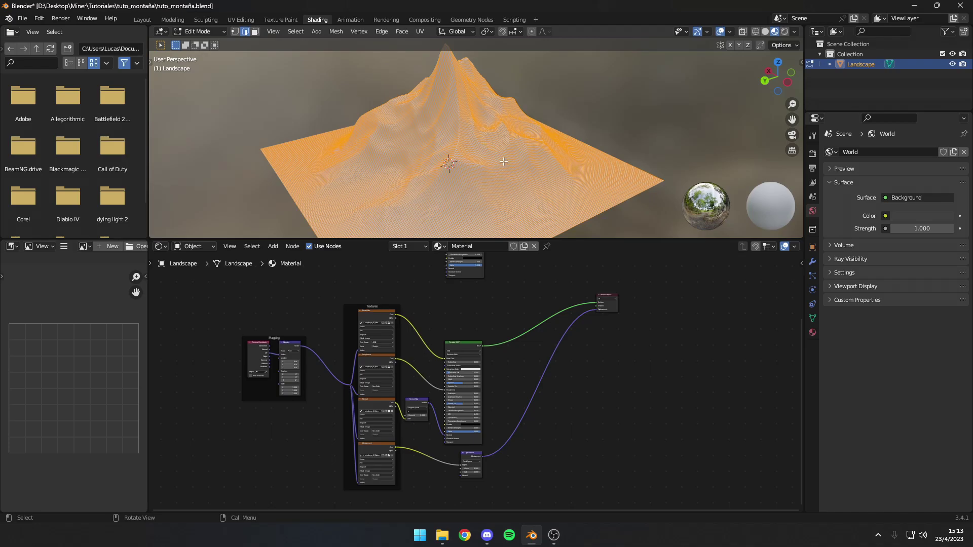
key(u)
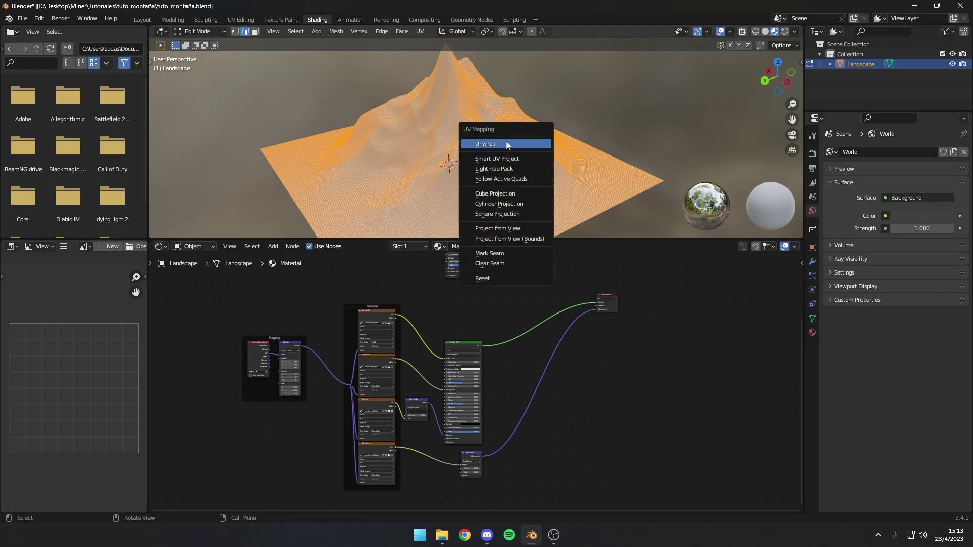
click(509, 144)
key(Tab)
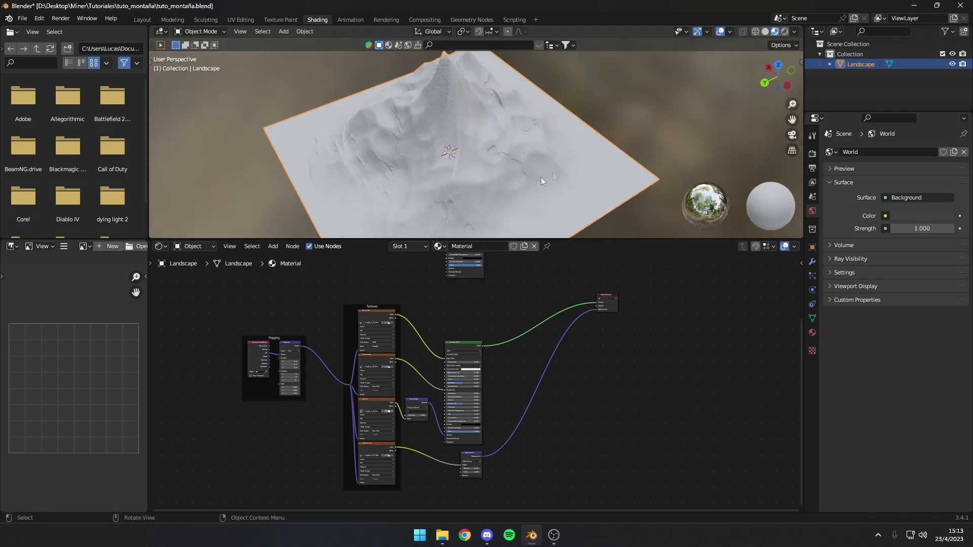
mouse_move(562, 189)
middle_down()
mouse_move(543, 222)
mouse_move(414, 125)
mouse_move(547, 154)
mouse_move(528, 150)
mouse_move(532, 141)
mouse_move(539, 163)
middle_up()
Step: Pan and zoom the Shader Editor to frame the Principled BSDF node
scroll(541, 190, up, 3)
scroll(532, 141, down, 3)
mouse_move(493, 294)
middle_down()
mouse_move(495, 417)
mouse_move(476, 310)
middle_up()
scroll(455, 266, up, 1)
middle_drag(455, 266, 466, 282)
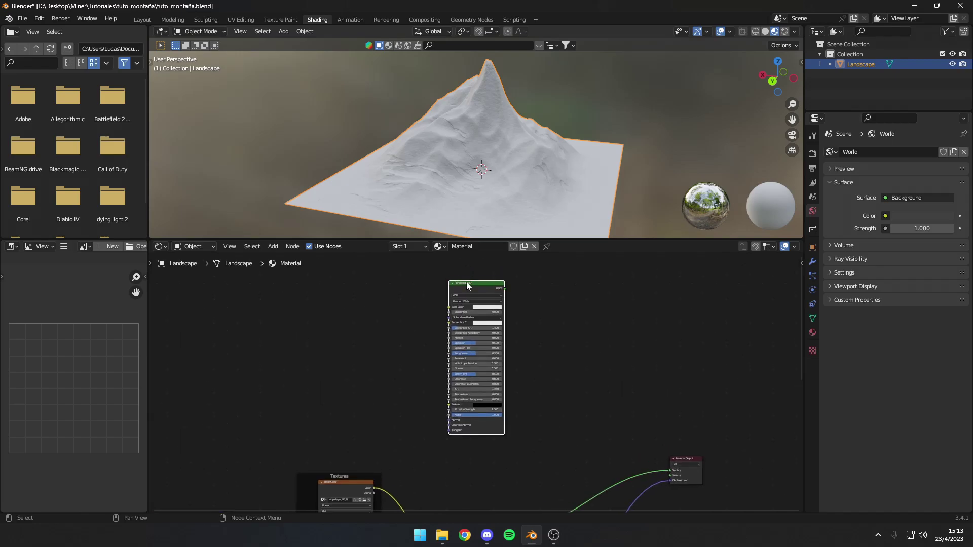
scroll(524, 345, down, 2)
Step: Place a Principled BSDF node above the snow setup and start a rock texture setup
key(g)
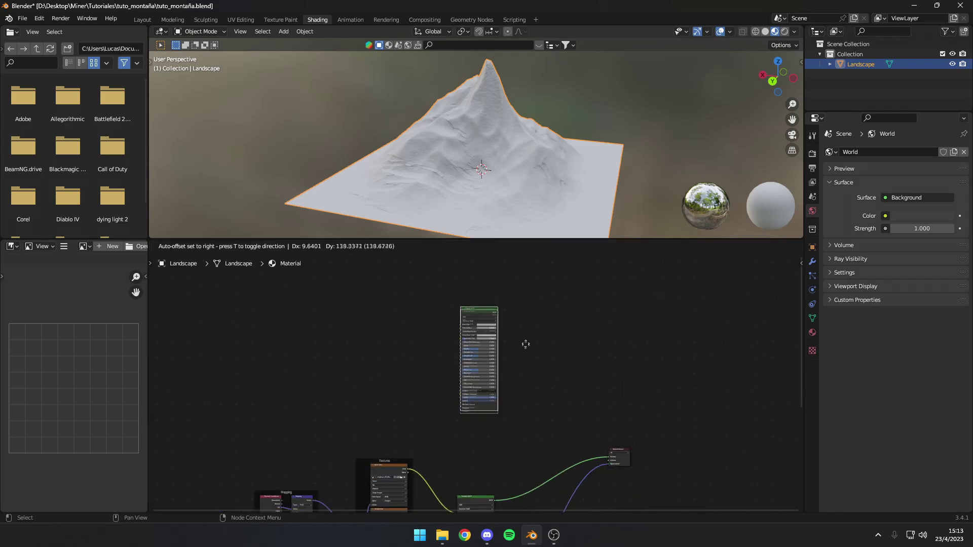
click(522, 296)
middle_drag(522, 296, 526, 330)
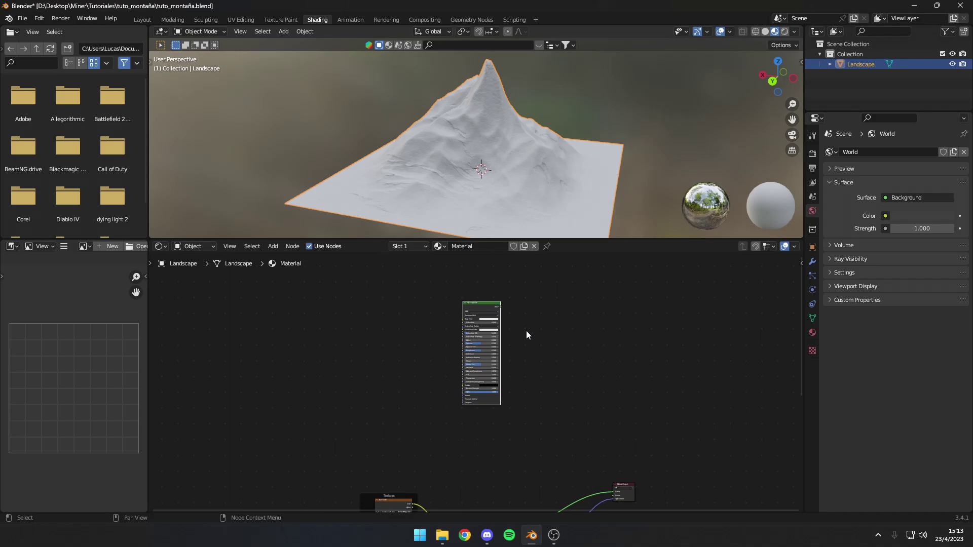
scroll(482, 295, up, 1)
scroll(483, 299, up, 1)
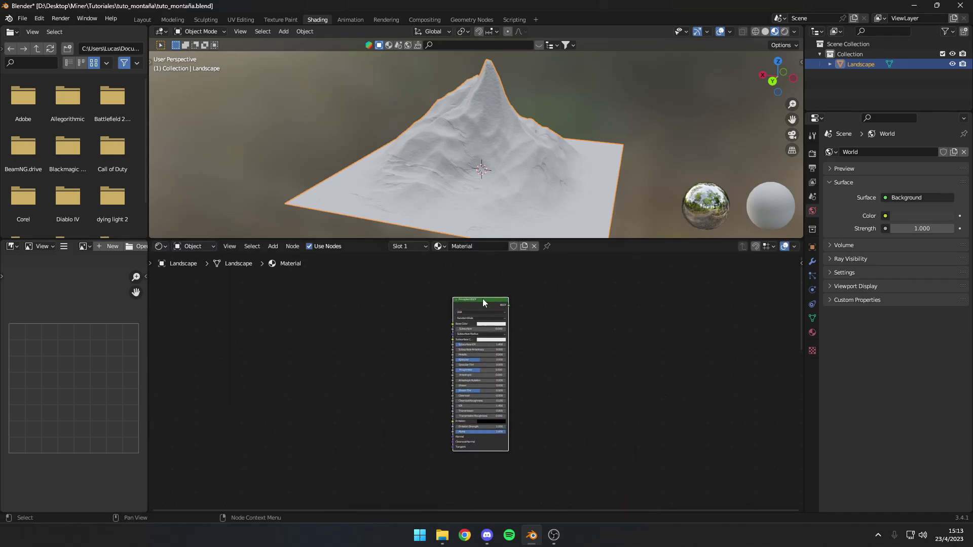
key(shift)
key(ctrl+shift+t)
Step: Load the Rock folder's Roughness, Displacement, Normal and Albedo maps into the second Principled BSDF
click(376, 135)
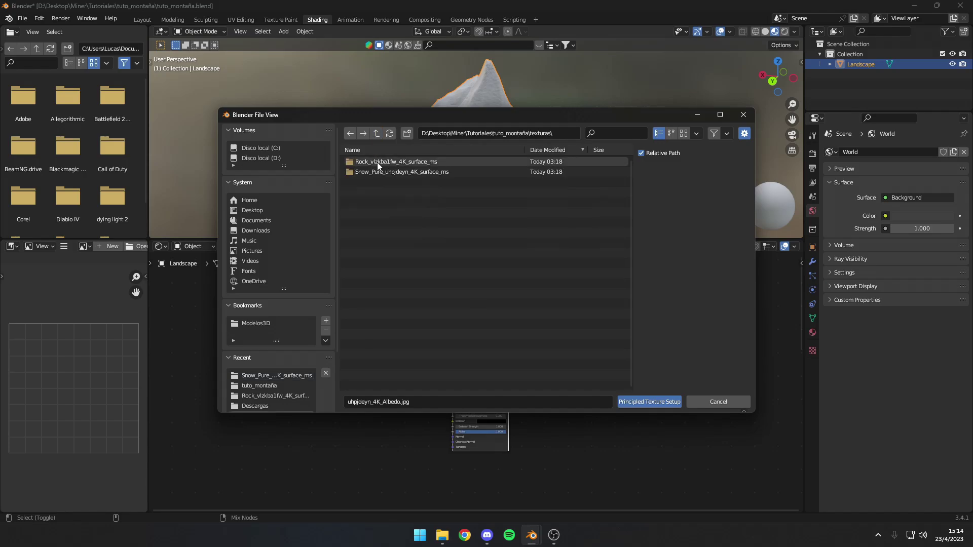
click(377, 162)
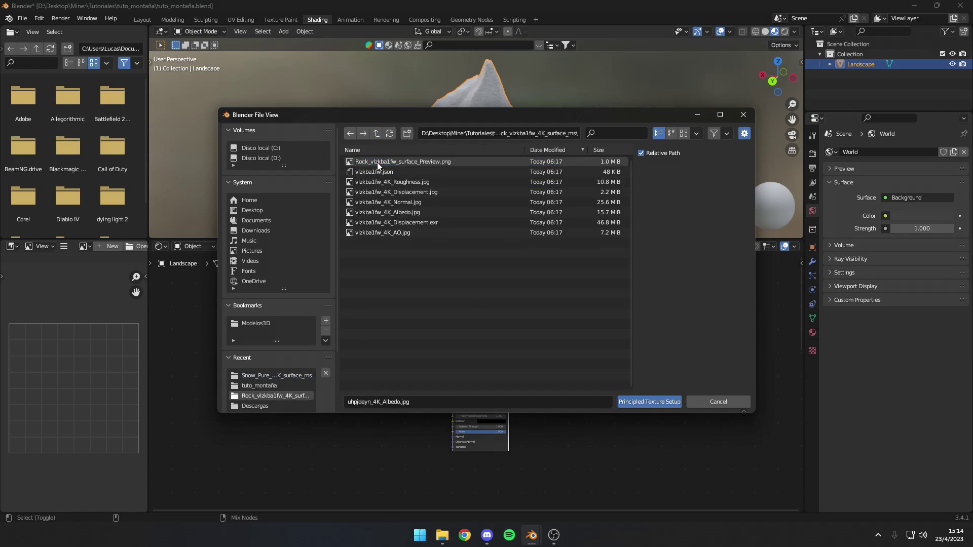
click(428, 183)
shift+click(429, 195)
shift+click(433, 202)
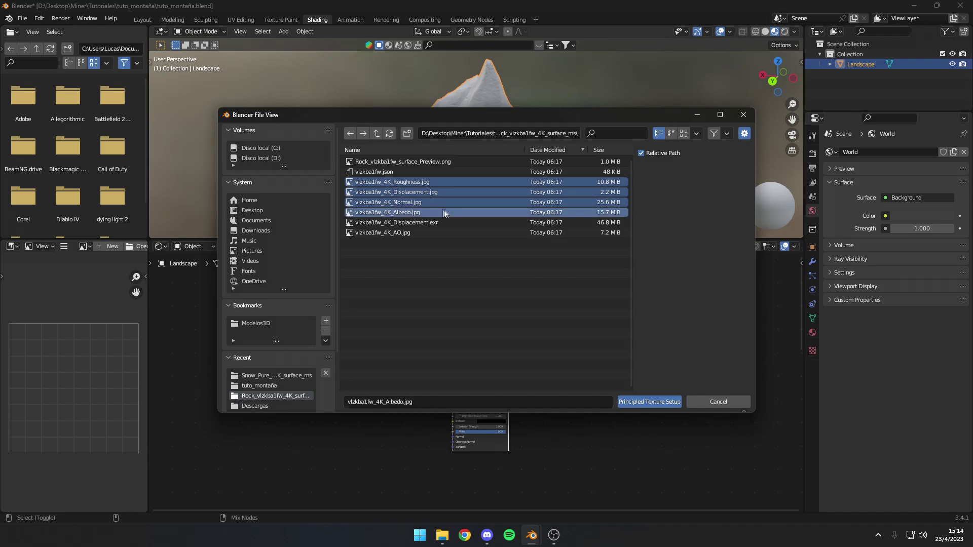
click(647, 401)
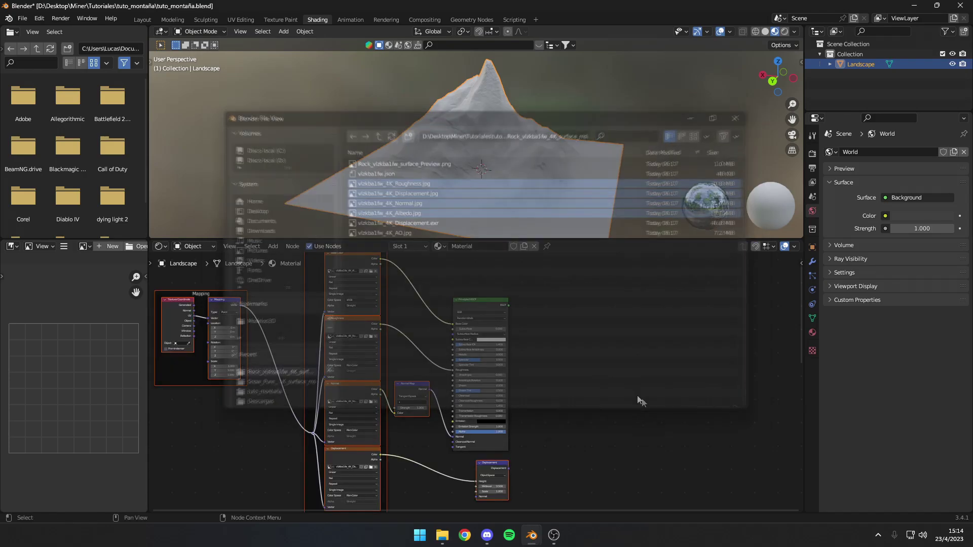
Step: Move the Material Output node up and to the right of both texture setups
middle_drag(487, 309, 477, 292)
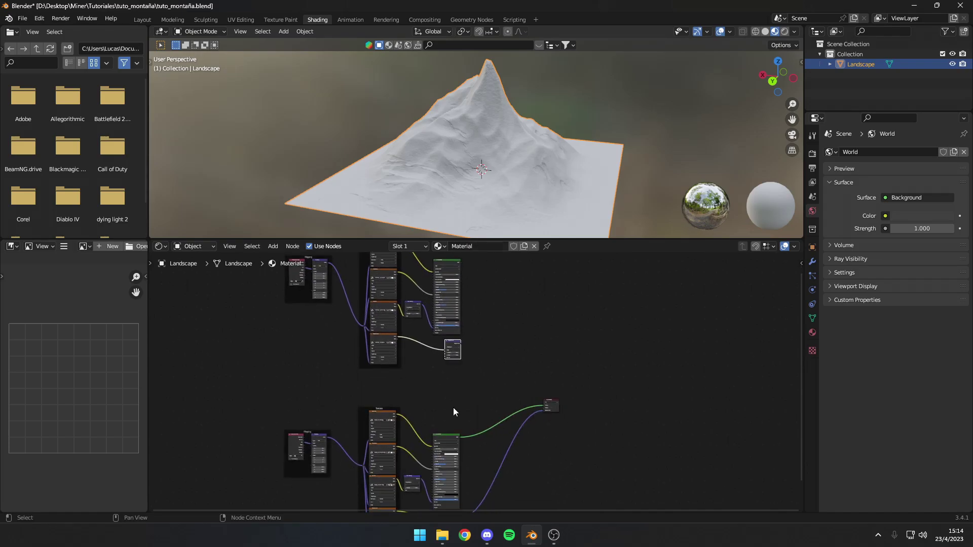
scroll(453, 408, down, 1)
scroll(566, 403, up, 1)
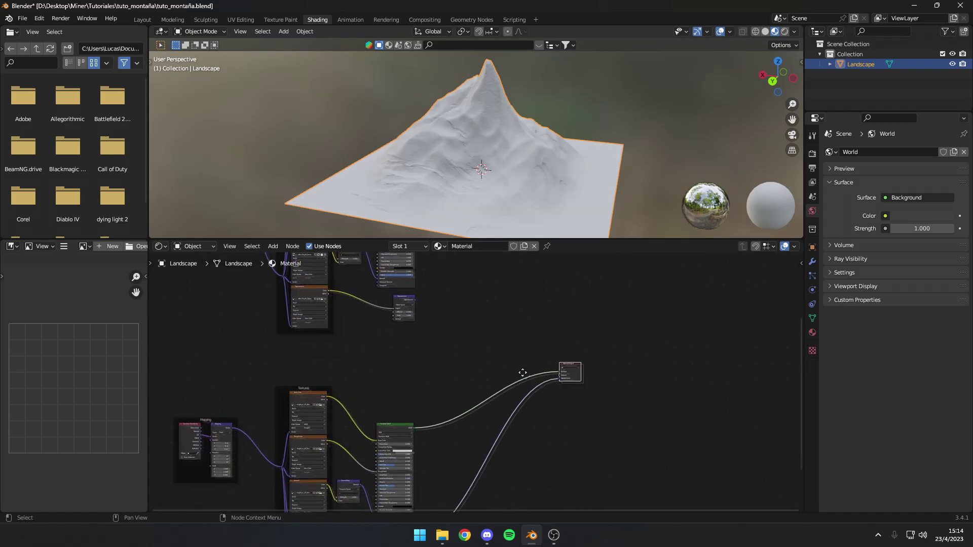
scroll(573, 370, up, 1)
scroll(578, 339, up, 1)
drag(578, 338, 643, 311)
scroll(643, 312, down, 2)
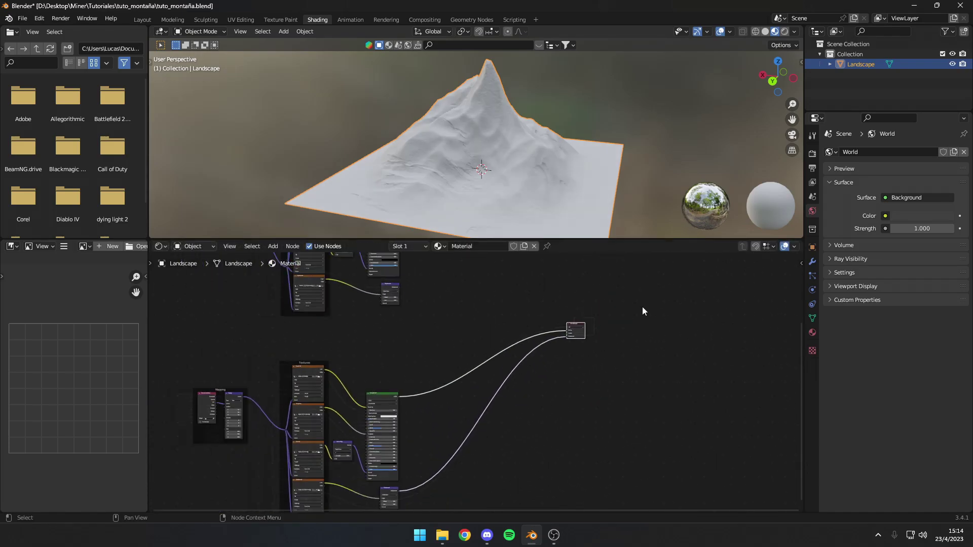
scroll(513, 334, down, 1)
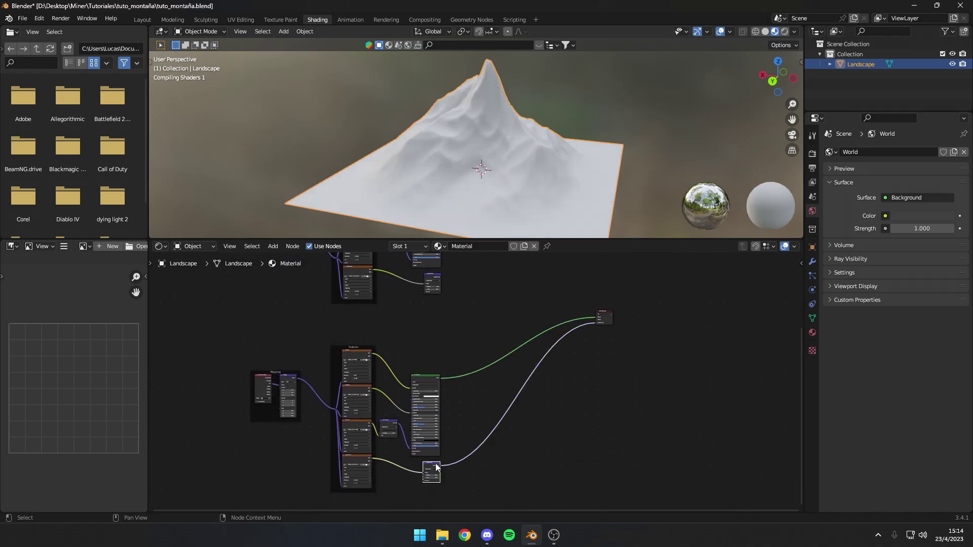
scroll(467, 457, up, 2)
scroll(506, 388, up, 2)
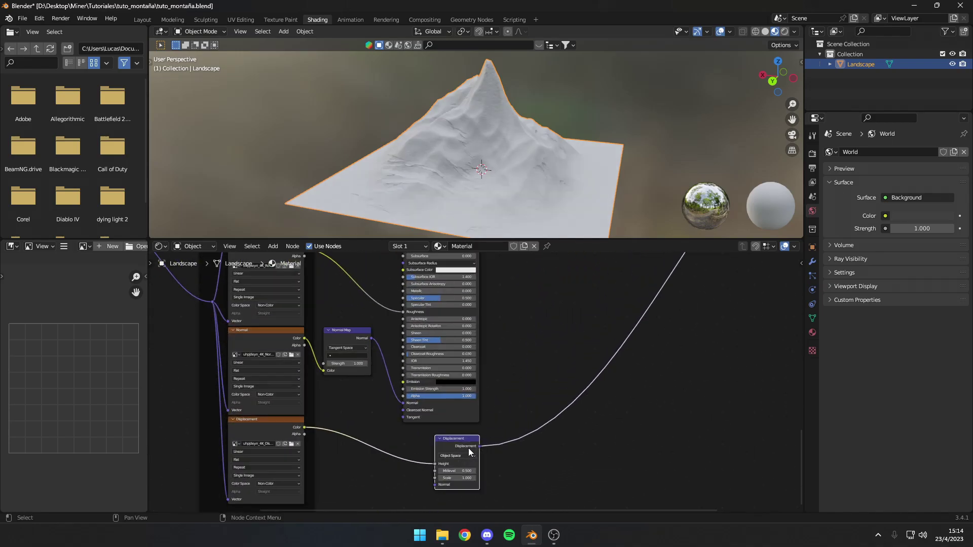
scroll(468, 413, up, 1)
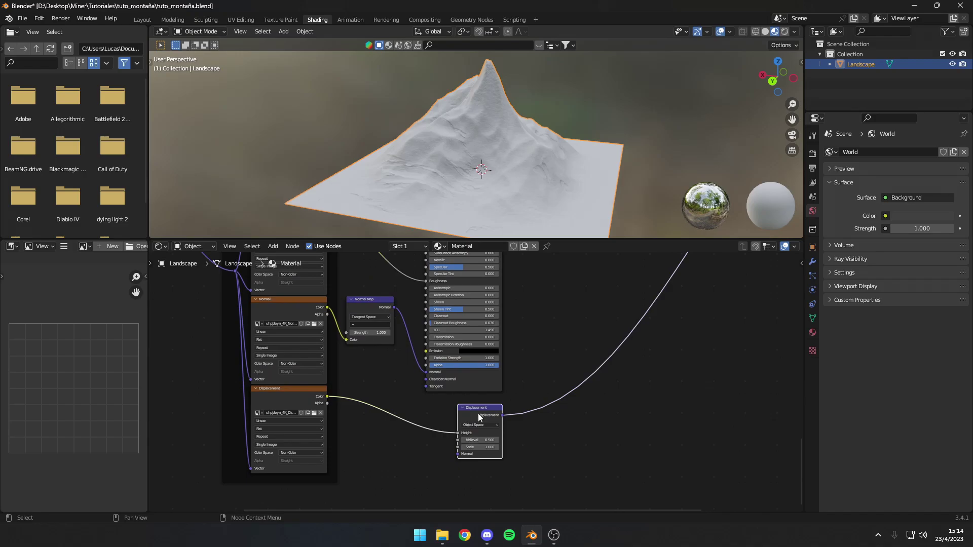
Step: Delete the snow setup's Displacement node and bring up the Add node menu
key(x)
scroll(487, 411, down, 3)
scroll(522, 390, up, 3)
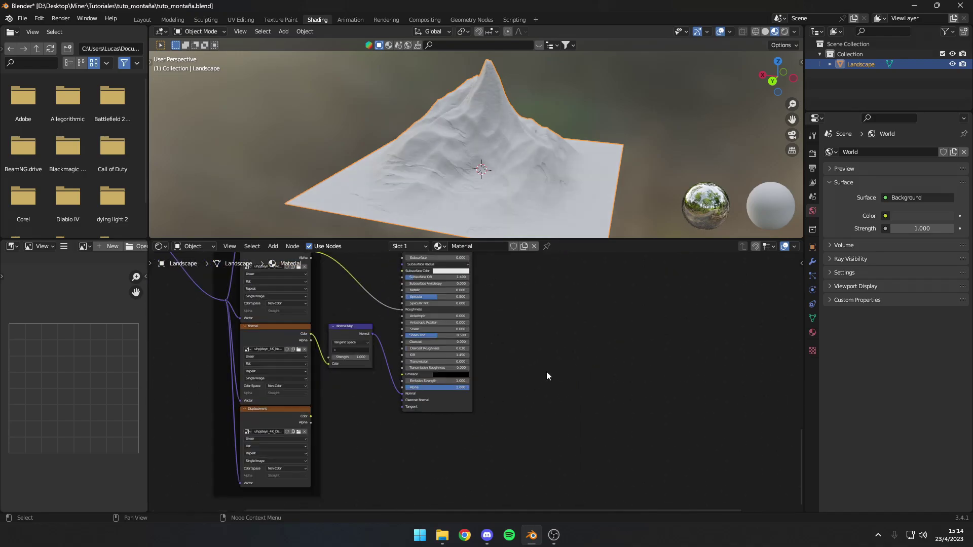
key(shift+a)
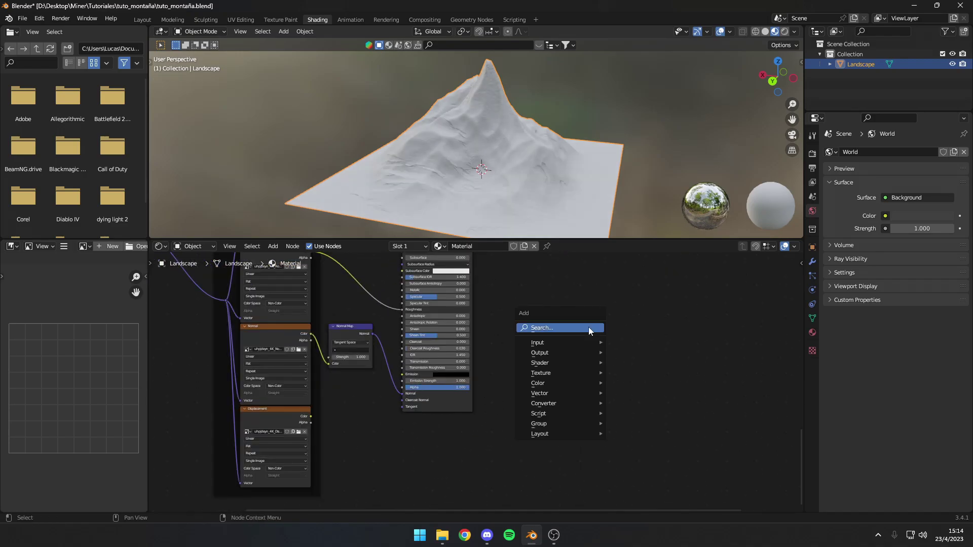
Step: Add a Mix node by searching 'mix' and set its data type to Color
click(588, 327)
text(mix)
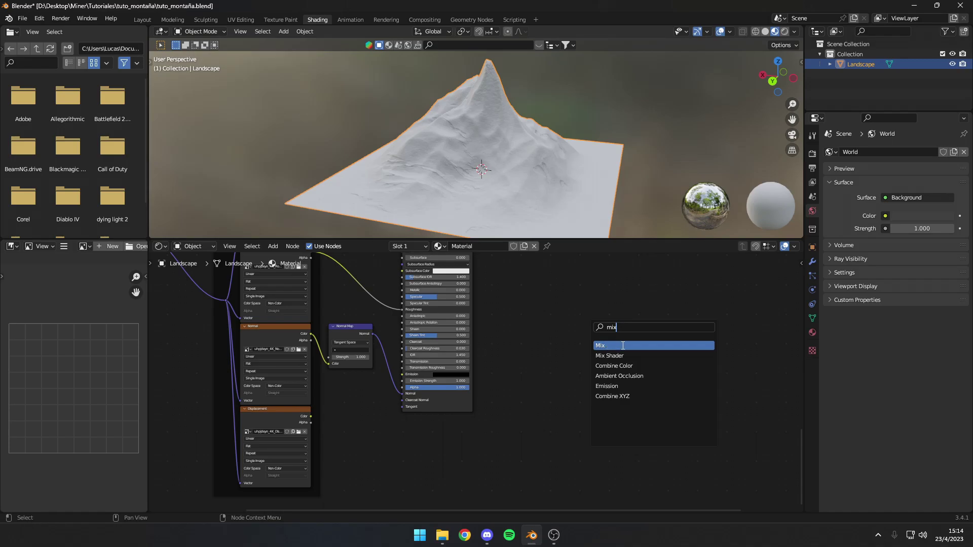
click(623, 345)
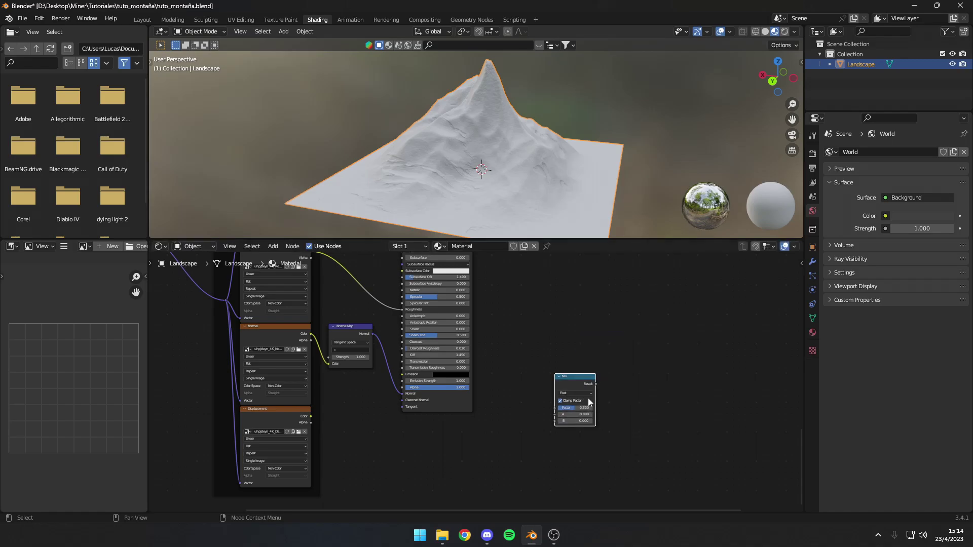
scroll(589, 403, down, 1)
scroll(546, 370, up, 2)
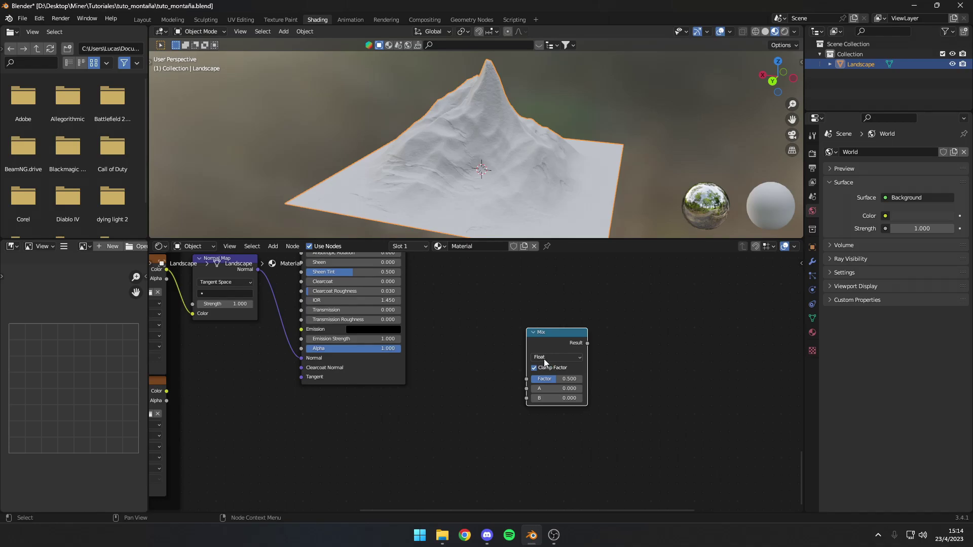
click(556, 357)
click(553, 384)
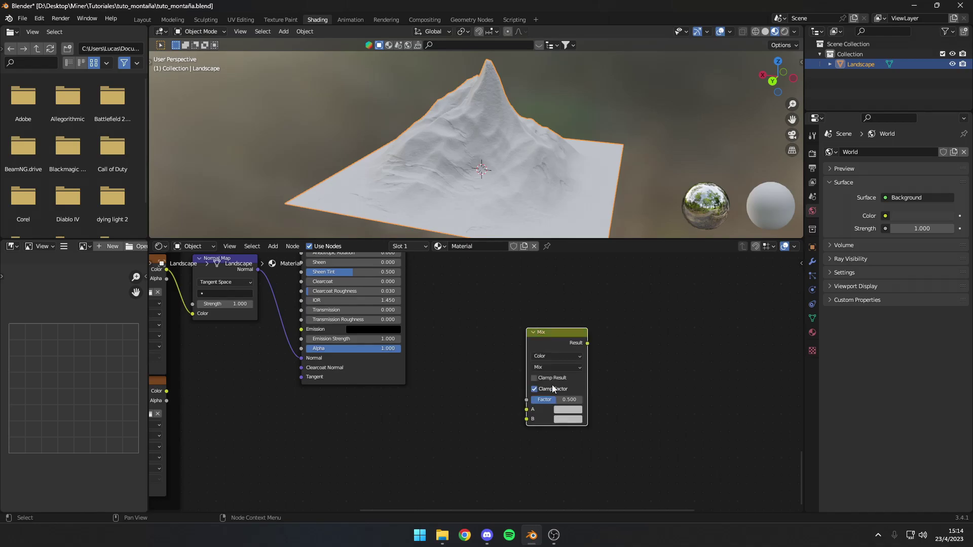
Step: Reposition the Mix node and wire the Displacement texture's Color into its B input
key(g)
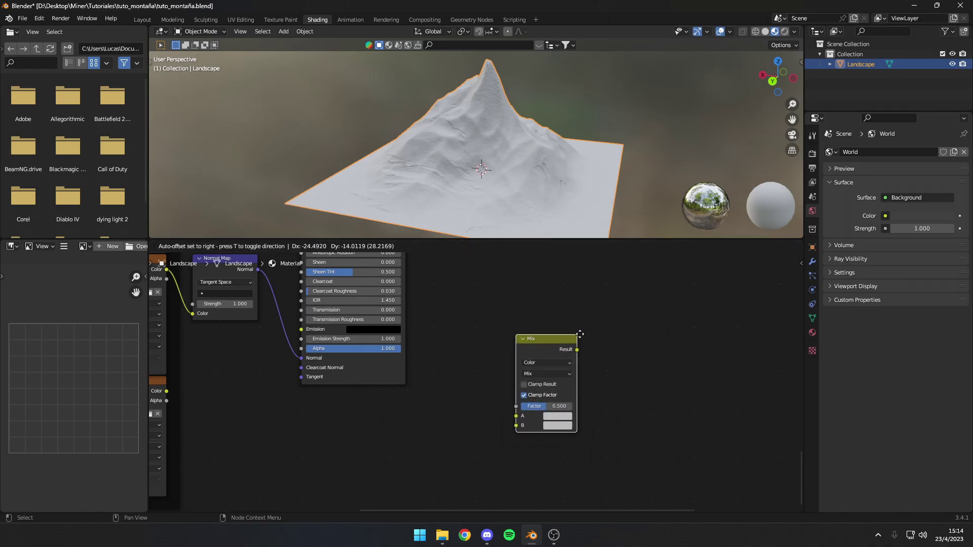
click(580, 334)
scroll(577, 337, down, 2)
middle_drag(574, 373, 591, 355)
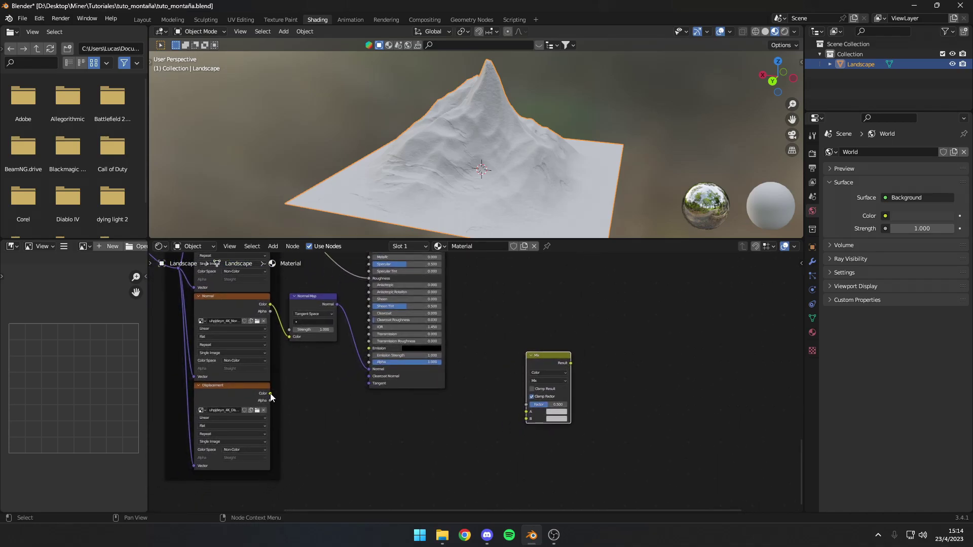
drag(270, 395, 526, 419)
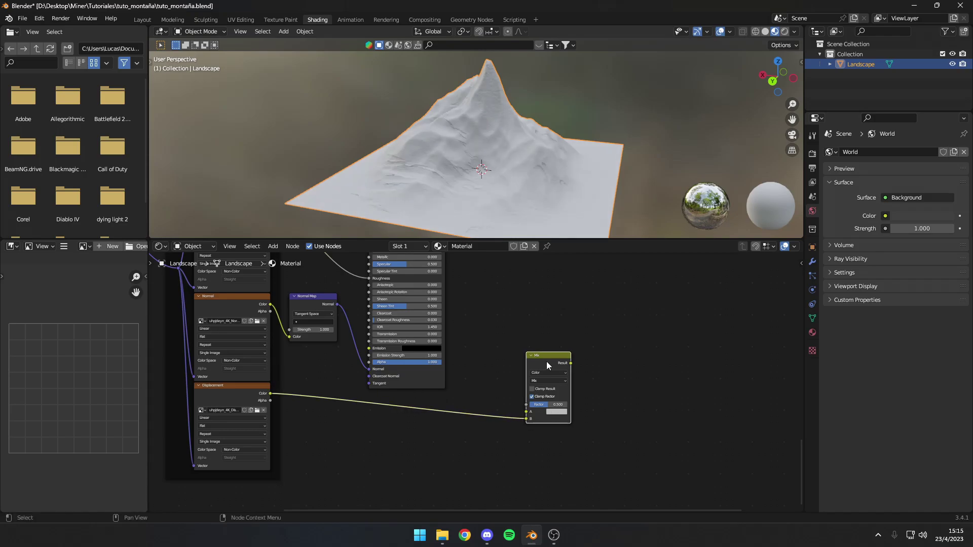
scroll(547, 362, down, 3)
middle_drag(550, 363, 550, 475)
scroll(547, 457, down, 2)
key(g)
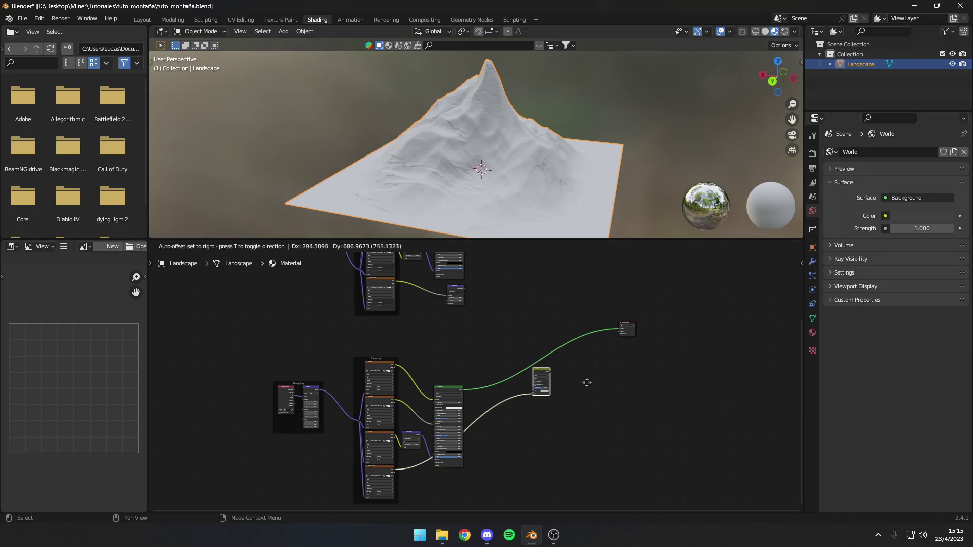
Step: Place the Mix node beside the Principled BSDF and link the other displacement texture's Color to Mix A
click(575, 387)
scroll(444, 341, up, 2)
scroll(477, 288, up, 2)
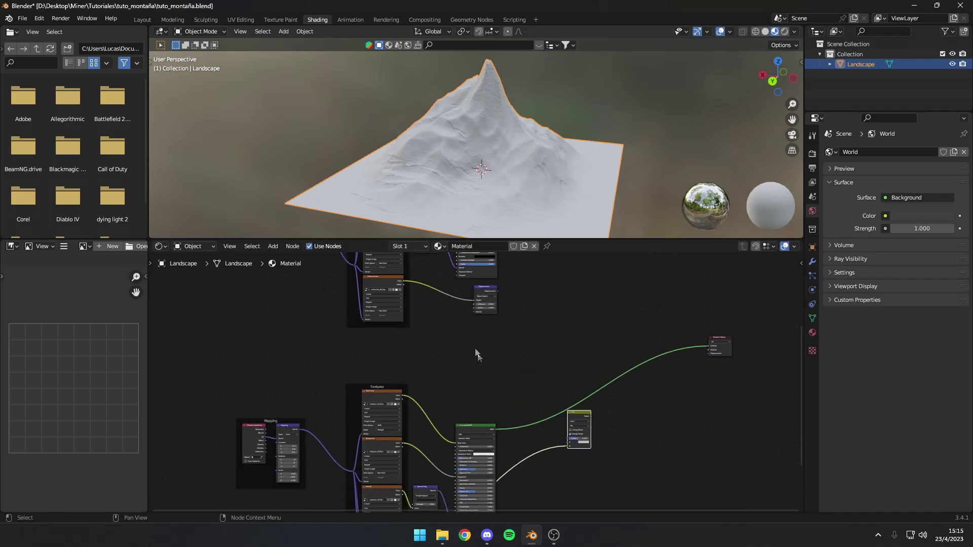
scroll(426, 307, up, 2)
scroll(421, 297, up, 1)
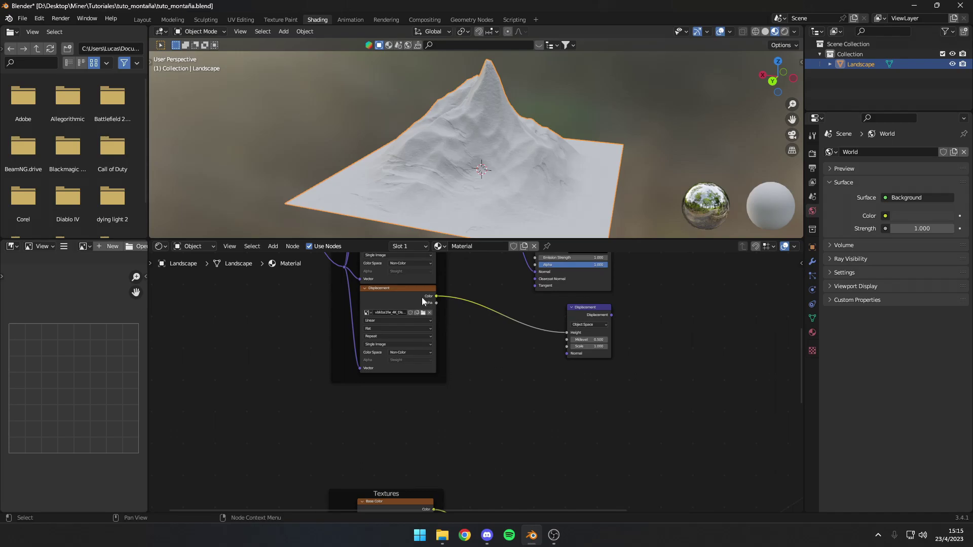
scroll(431, 298, down, 2)
scroll(443, 299, down, 1)
scroll(434, 309, down, 1)
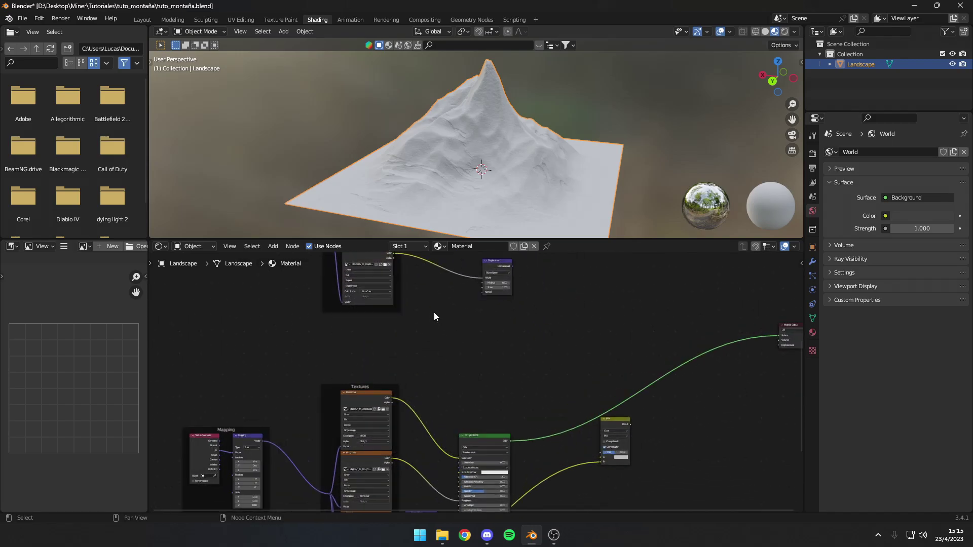
drag(399, 260, 606, 463)
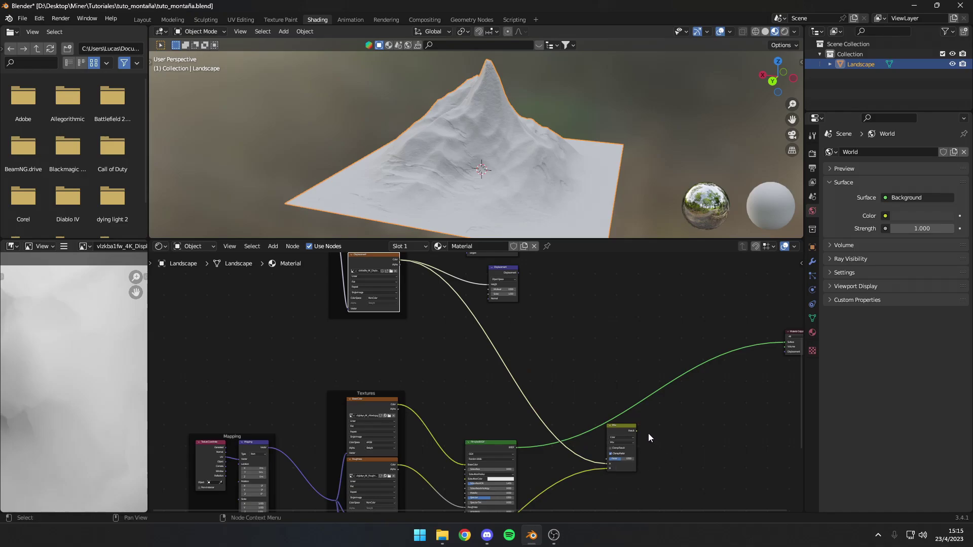
Step: Move the Displacement node next to the Mix node
middle_drag(648, 434, 561, 431)
click(440, 306)
click(425, 276)
drag(428, 275, 650, 382)
scroll(539, 390, up, 2)
mouse_move(539, 391)
middle_down()
mouse_move(429, 429)
mouse_move(479, 365)
middle_up()
scroll(479, 365, up, 1)
scroll(501, 370, up, 1)
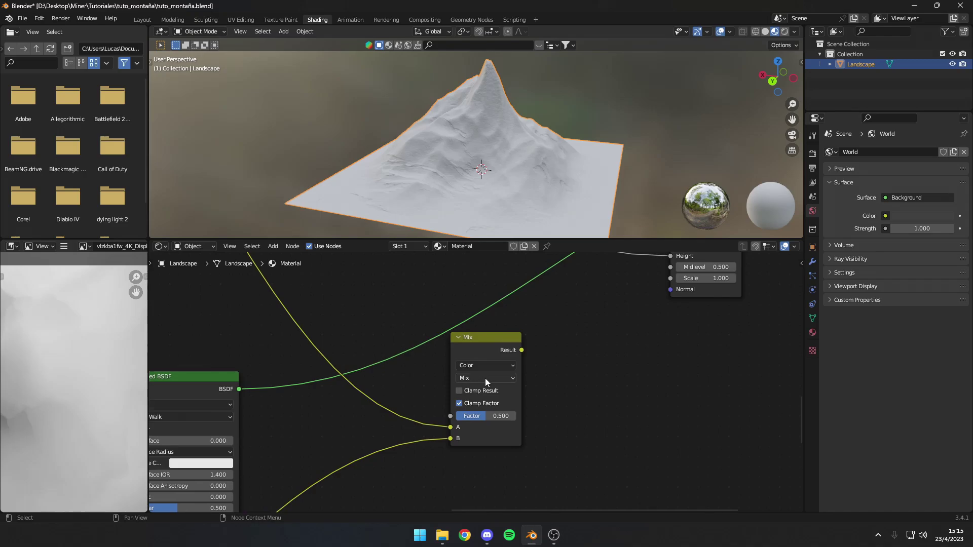
Step: Set the Mix node to Overlay and connect its Result to the Displacement node's Height
click(485, 378)
click(482, 260)
middle_drag(540, 333, 409, 390)
drag(390, 407, 539, 320)
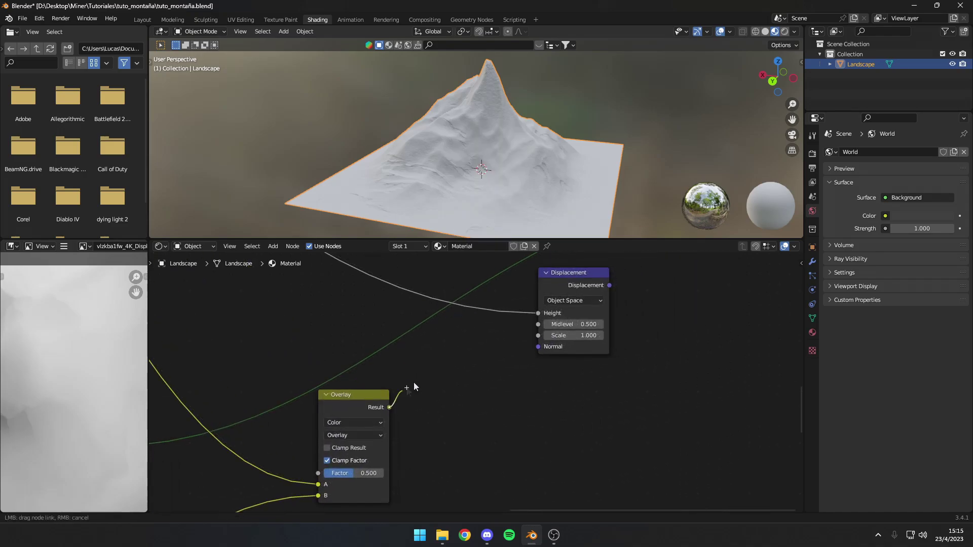
Step: Connect the Displacement node's output to the Material Output's Displacement input
scroll(537, 319, down, 2)
scroll(527, 326, down, 2)
scroll(532, 336, down, 1)
scroll(521, 340, down, 1)
middle_drag(512, 342, 529, 346)
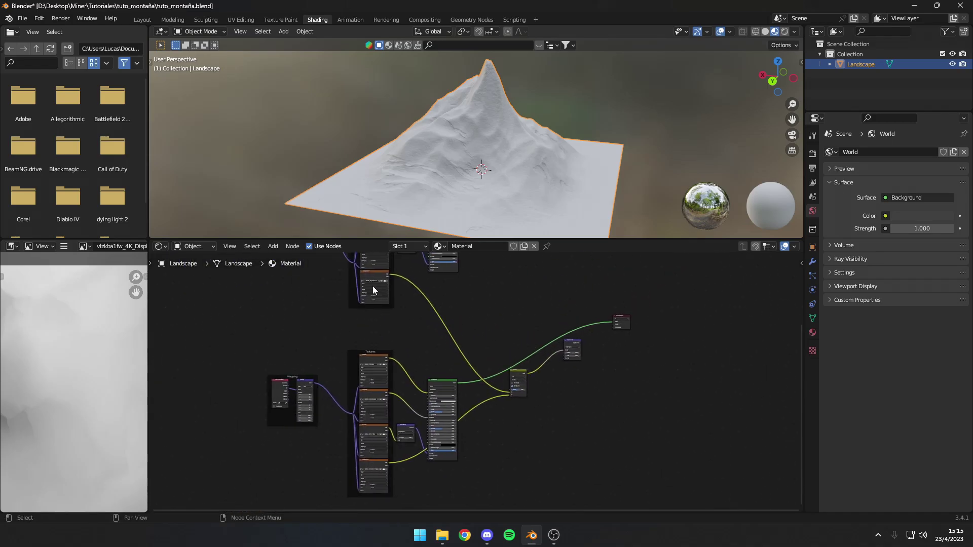
click(369, 276)
scroll(379, 467, up, 1)
scroll(452, 393, up, 3)
scroll(406, 424, up, 2)
middle_drag(406, 424, 442, 378)
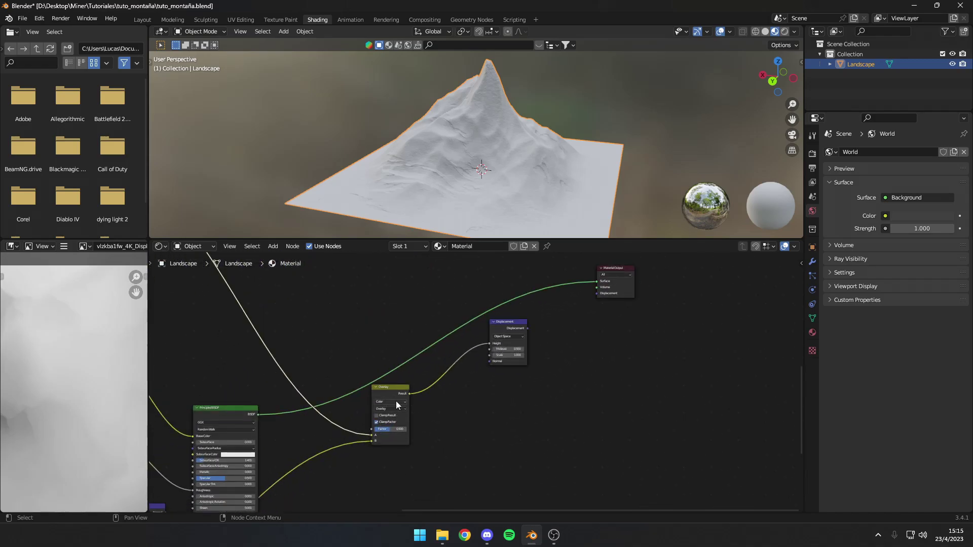
middle_drag(507, 355, 445, 381)
scroll(446, 381, up, 2)
mouse_move(435, 366)
mouse_down()
mouse_move(404, 387)
mouse_move(592, 300)
mouse_up()
scroll(437, 379, up, 2)
scroll(585, 336, down, 2)
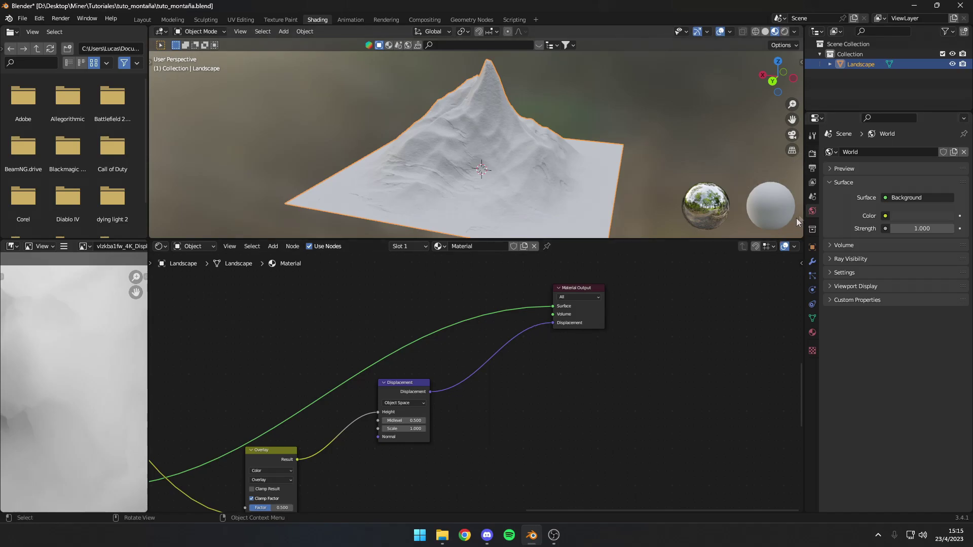
click(811, 153)
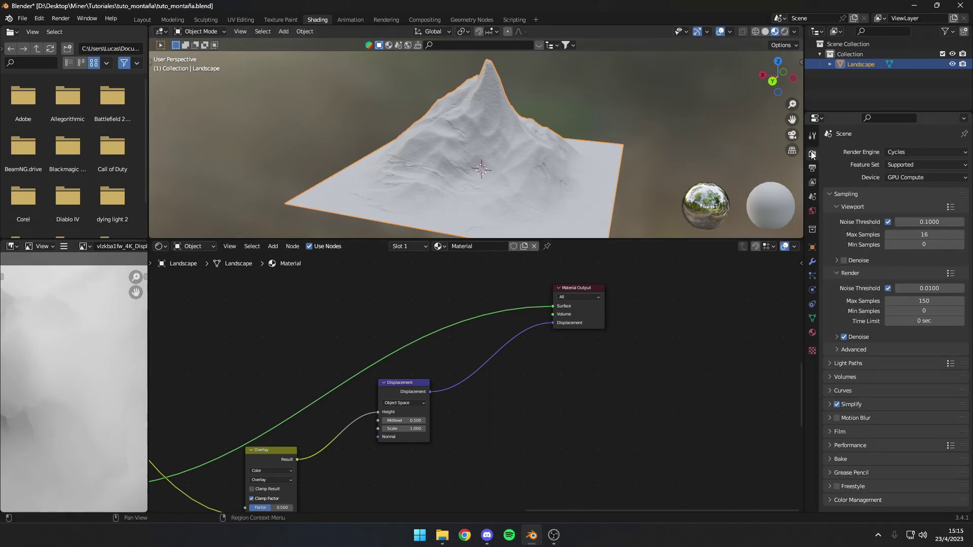
Step: Set the render engine to Cycles and the material's displacement method to Displacement and Bump
click(914, 151)
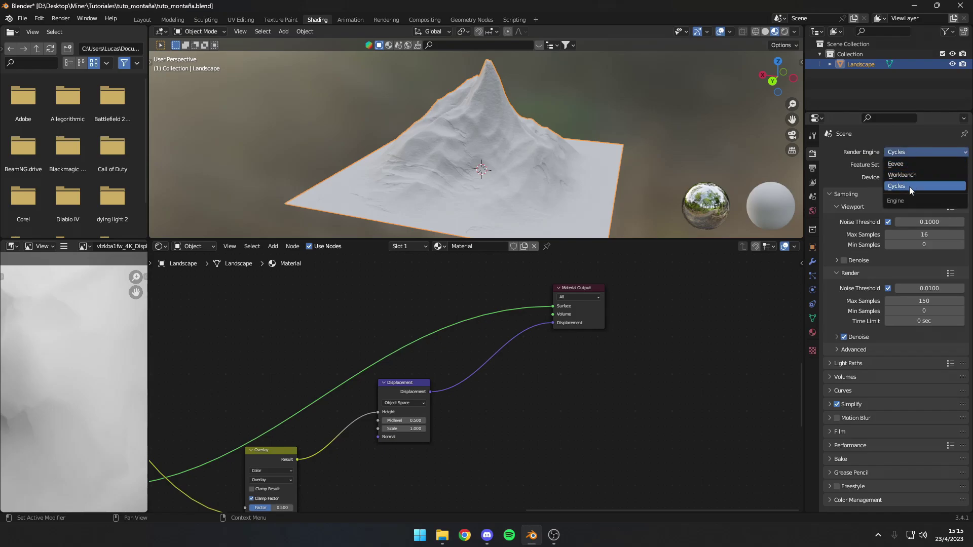
click(907, 186)
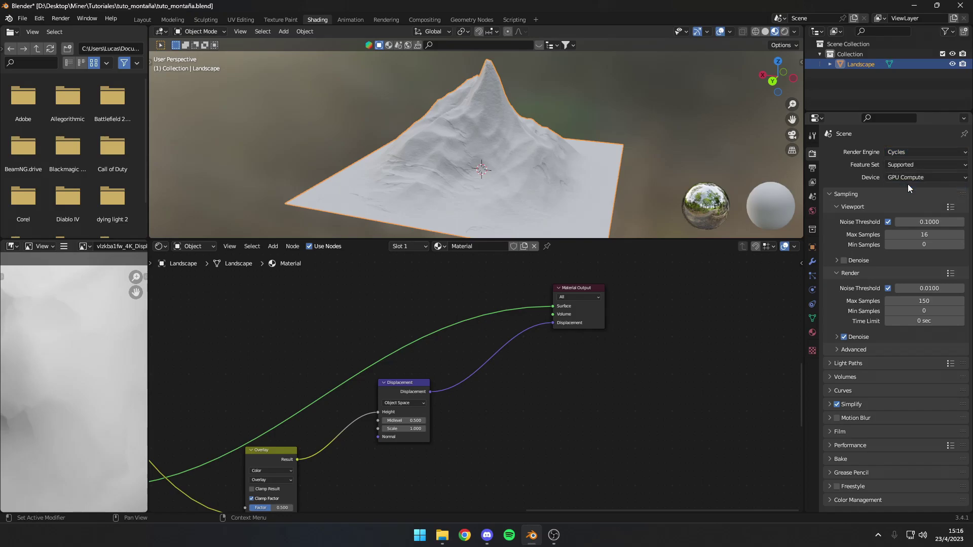
click(813, 333)
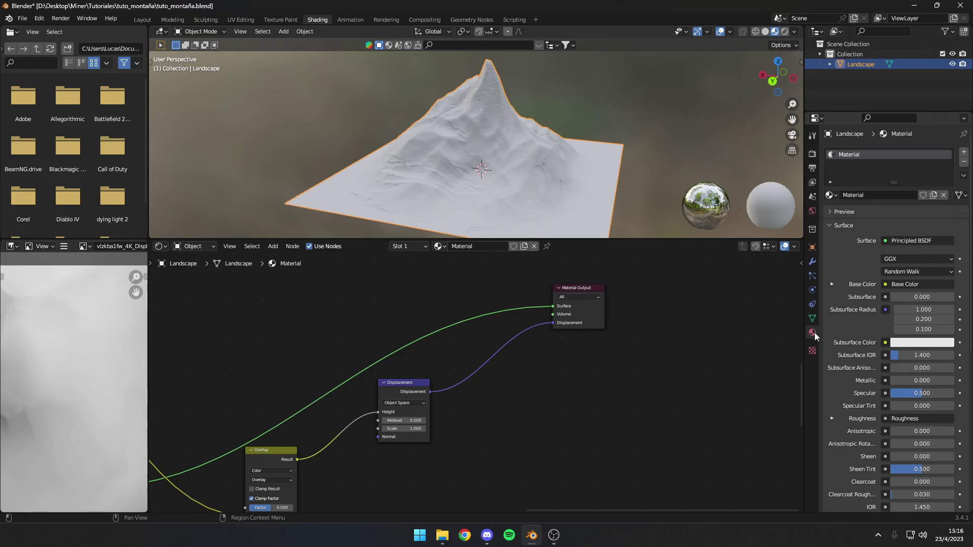
scroll(857, 331, down, 5)
scroll(856, 331, down, 8)
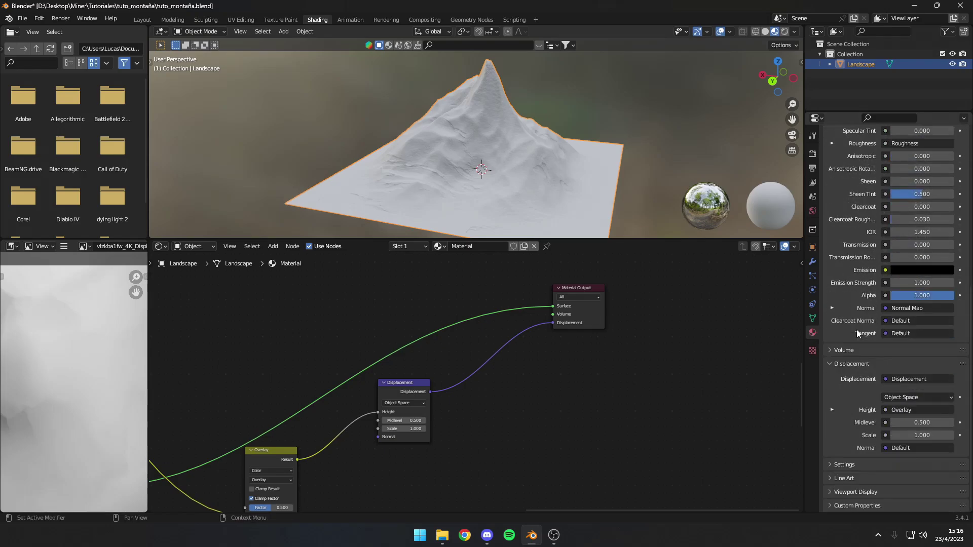
click(831, 464)
scroll(845, 434, down, 4)
scroll(837, 422, down, 3)
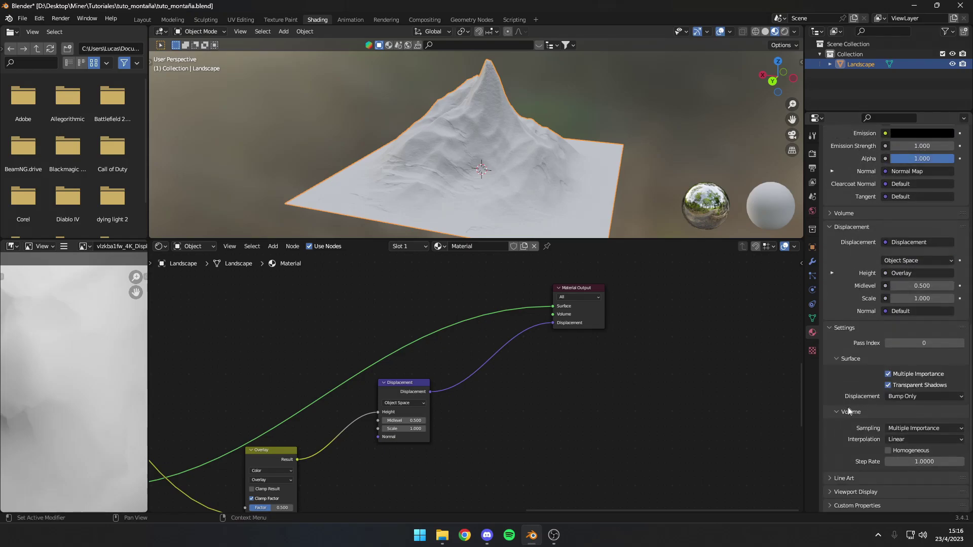
scroll(838, 399, up, 2)
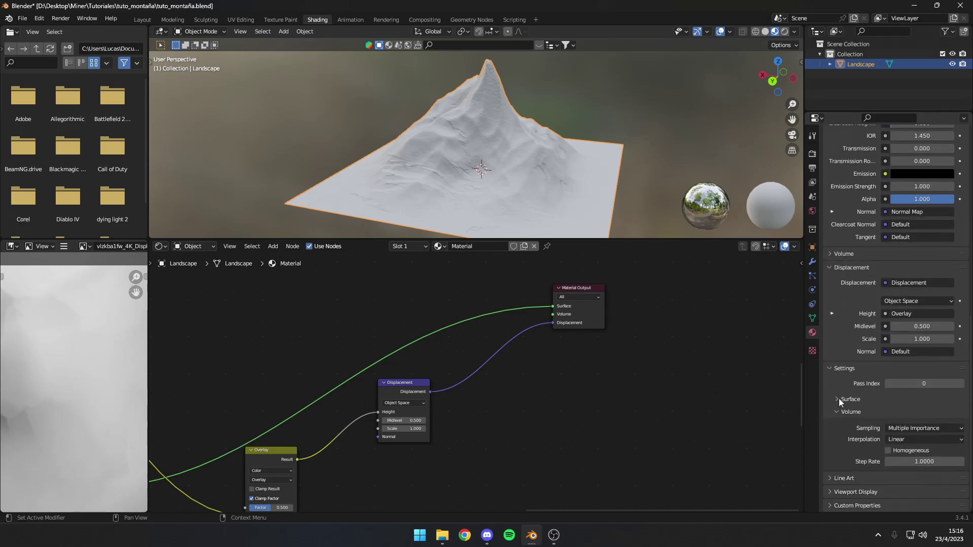
scroll(852, 414, down, 2)
click(914, 397)
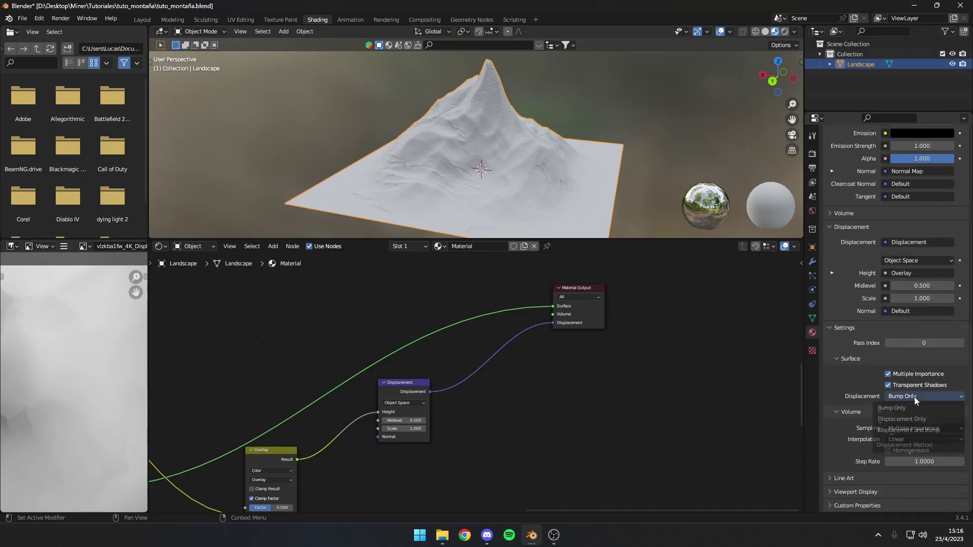
click(931, 431)
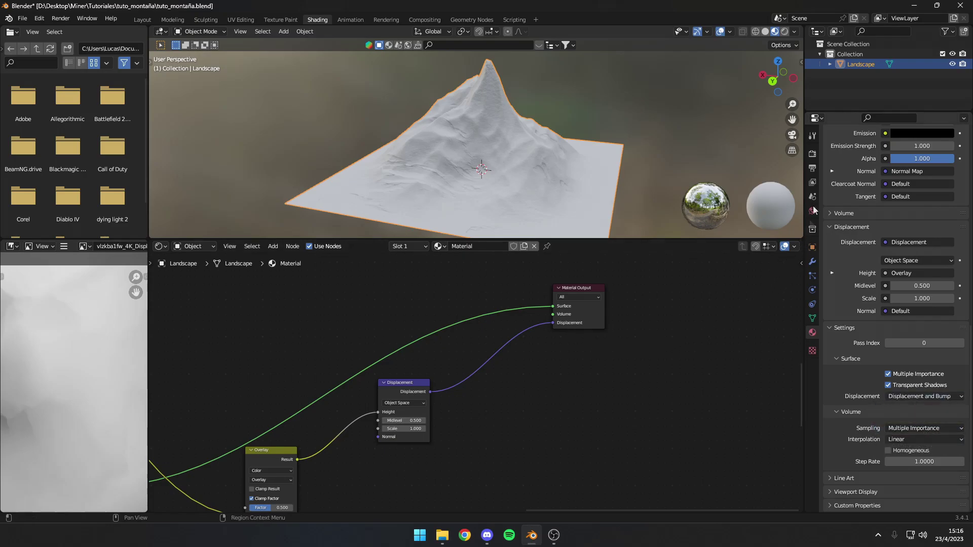
Step: Switch the Cycles Feature Set to Experimental
click(812, 155)
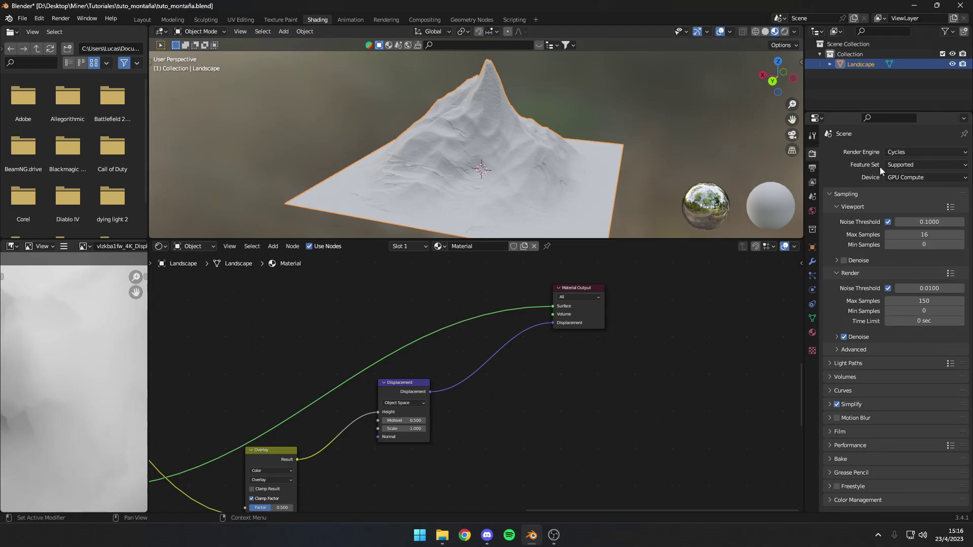
click(911, 165)
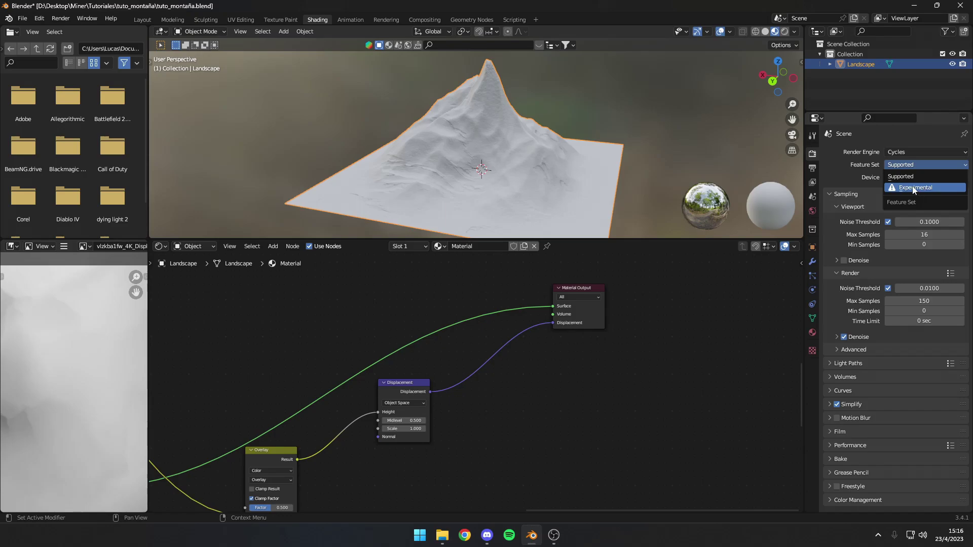
click(920, 187)
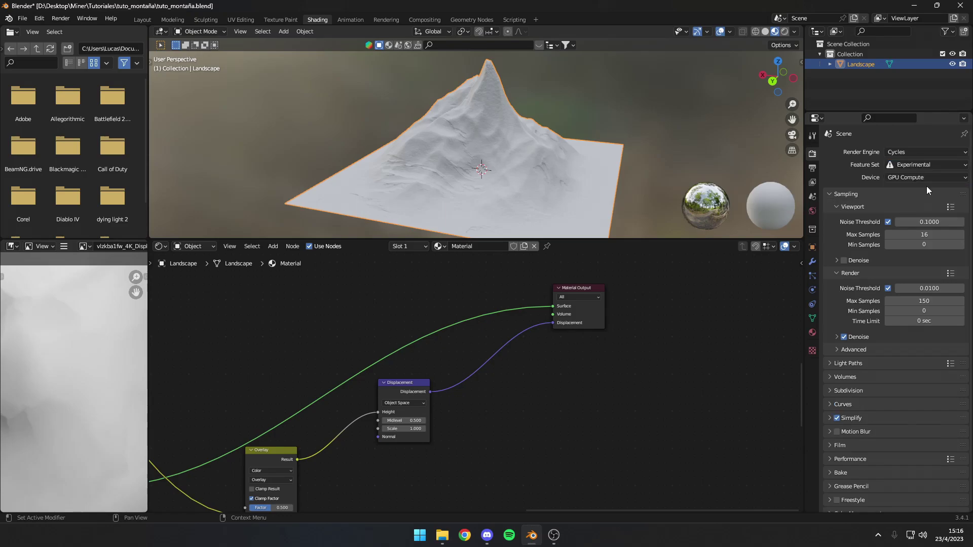
click(813, 262)
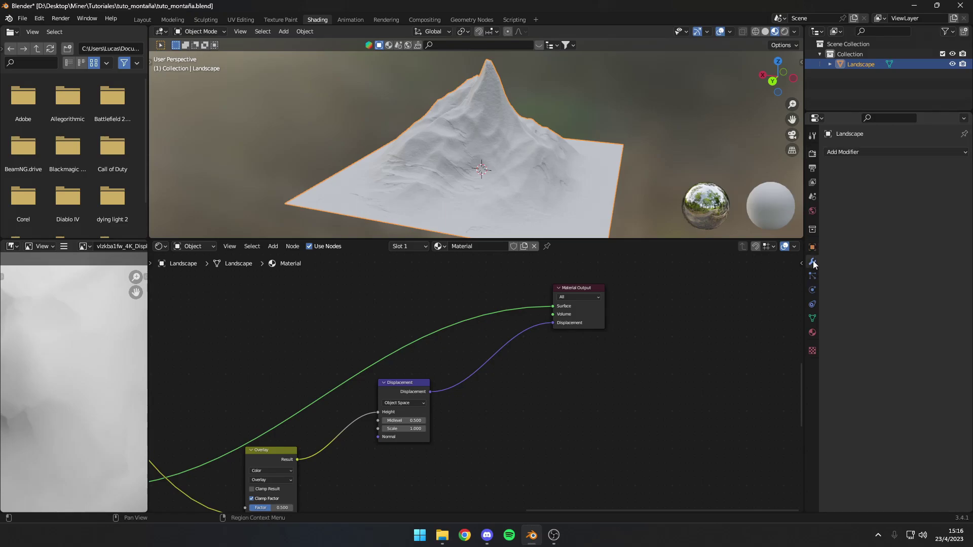
Step: Add a Subdivision Surface modifier to the Landscape and enable Adaptive Subdivision at dicing scale 1.00
click(854, 152)
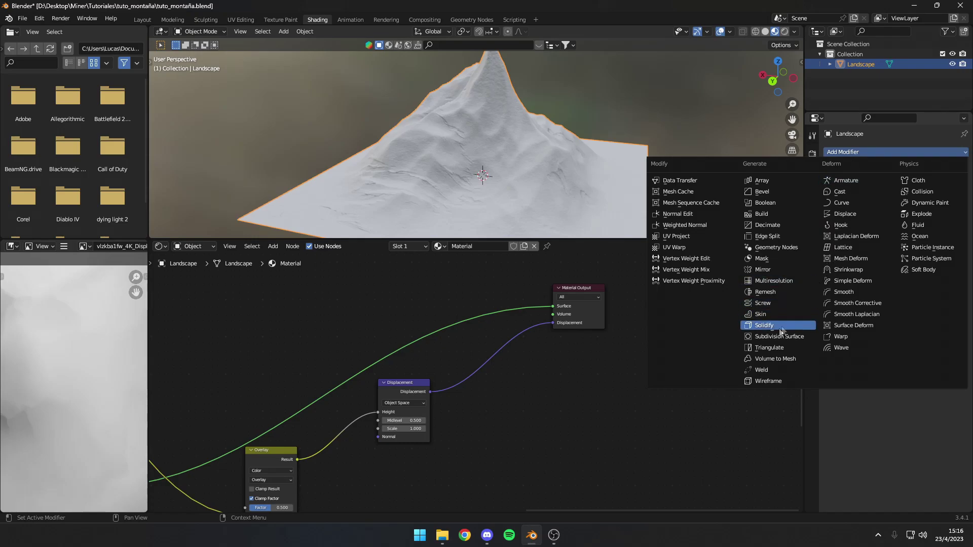
click(772, 336)
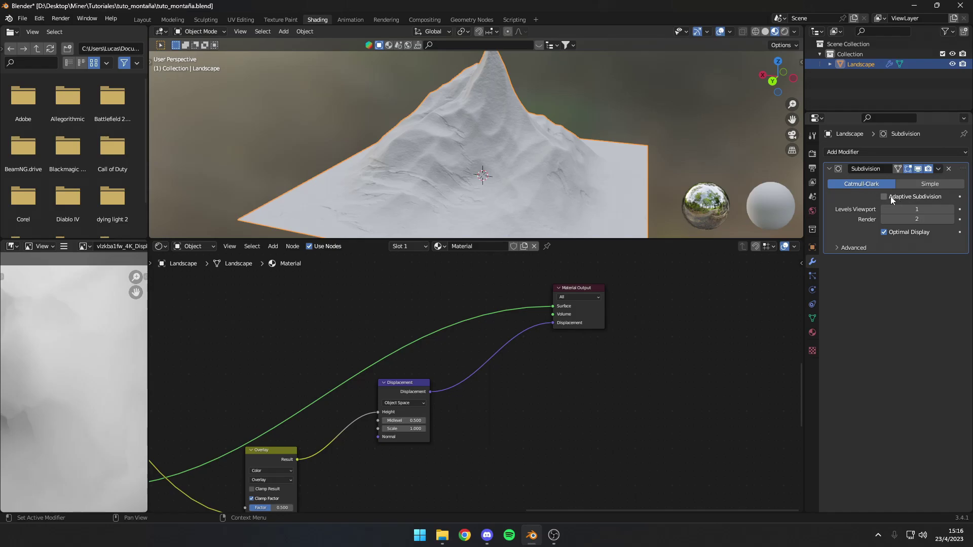
click(812, 153)
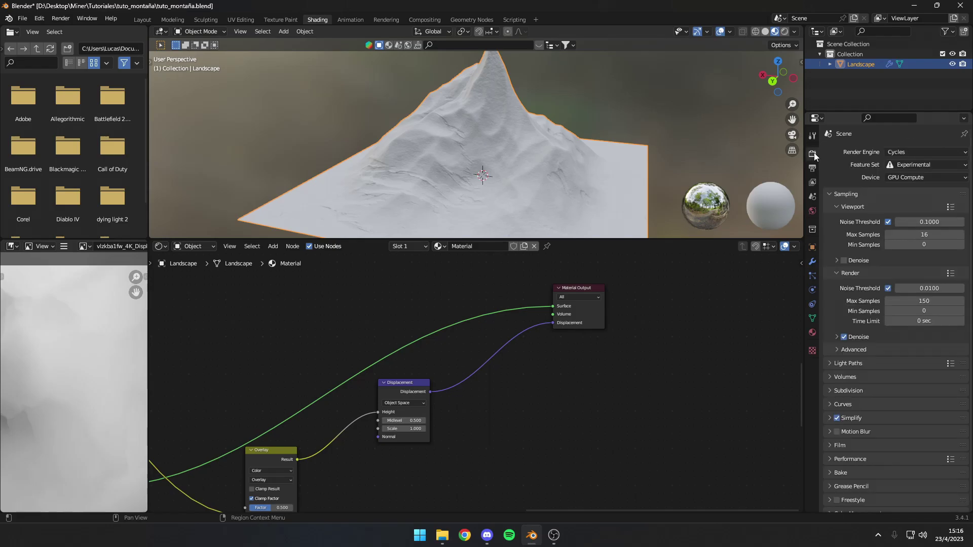
click(898, 165)
click(812, 261)
click(885, 197)
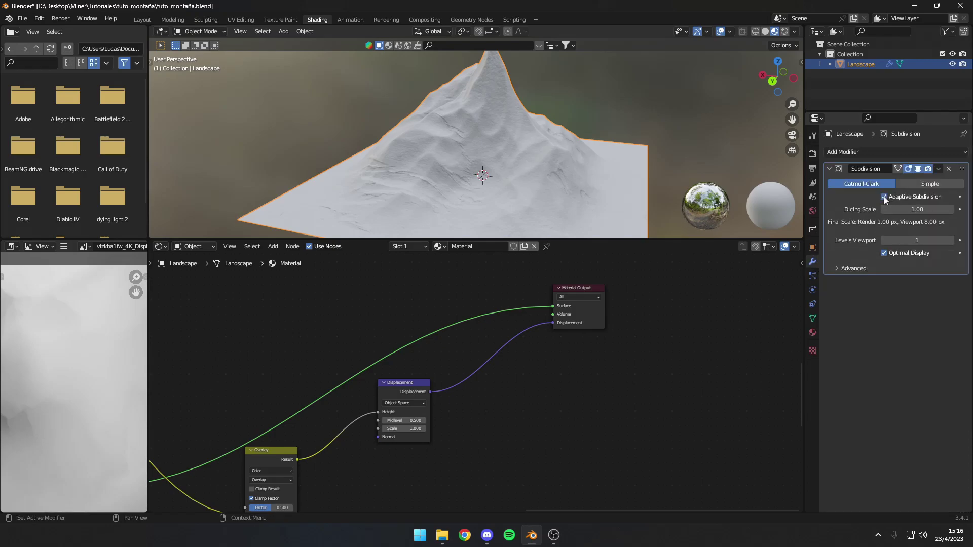
mouse_move(633, 166)
middle_down()
mouse_move(598, 169)
mouse_move(634, 169)
mouse_move(649, 138)
mouse_move(593, 142)
middle_up()
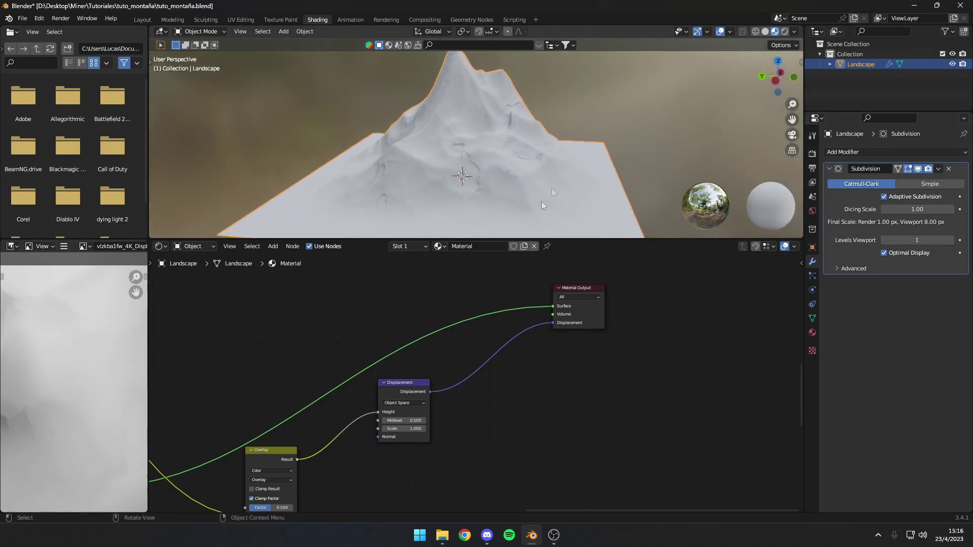
Step: Rearrange the two Principled BSDF nodes to make room for a new node
scroll(451, 315, down, 5)
middle_drag(451, 315, 555, 333)
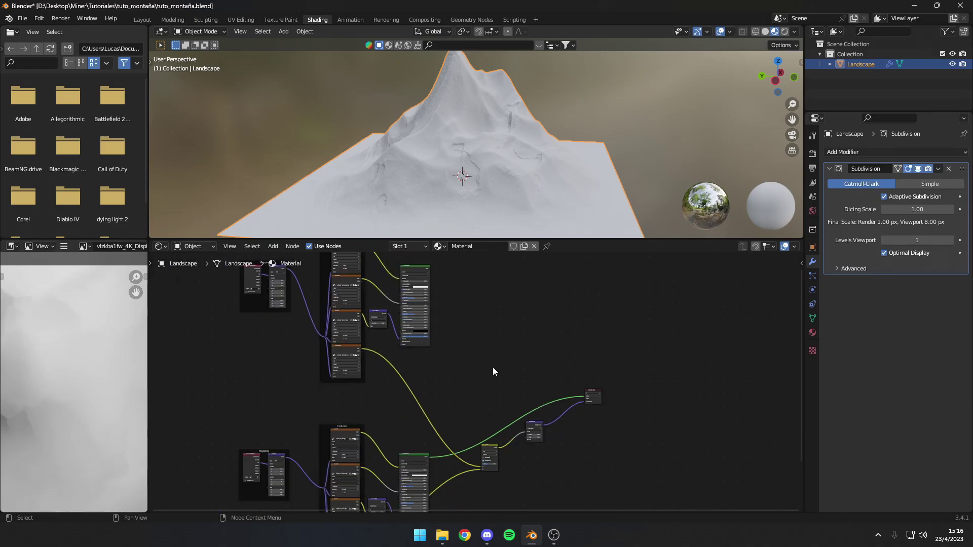
drag(411, 455, 411, 443)
click(415, 273)
drag(415, 272, 419, 284)
scroll(479, 303, up, 2)
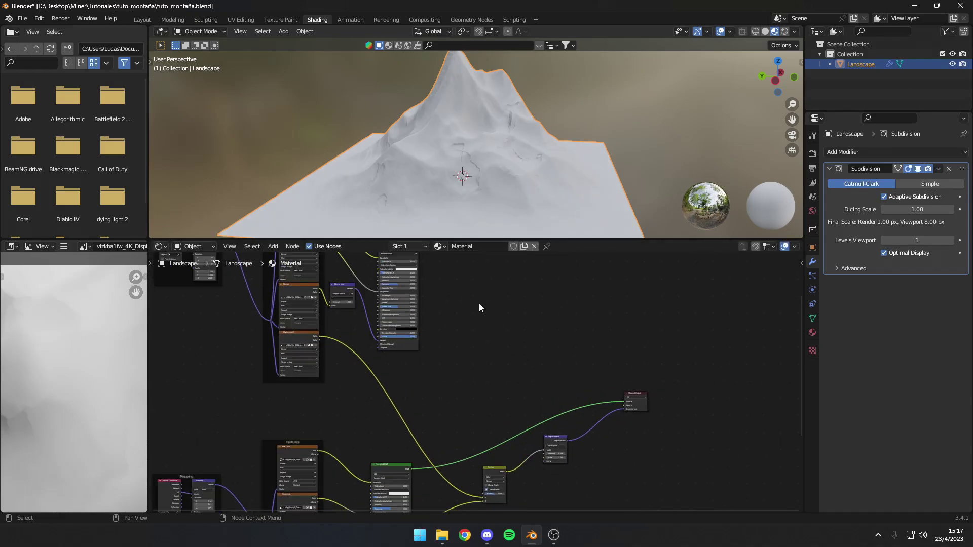
scroll(545, 364, up, 1)
Step: Add a Mix Shader node via search 'mix shad', leaving existing links unchanged
key(shift+a)
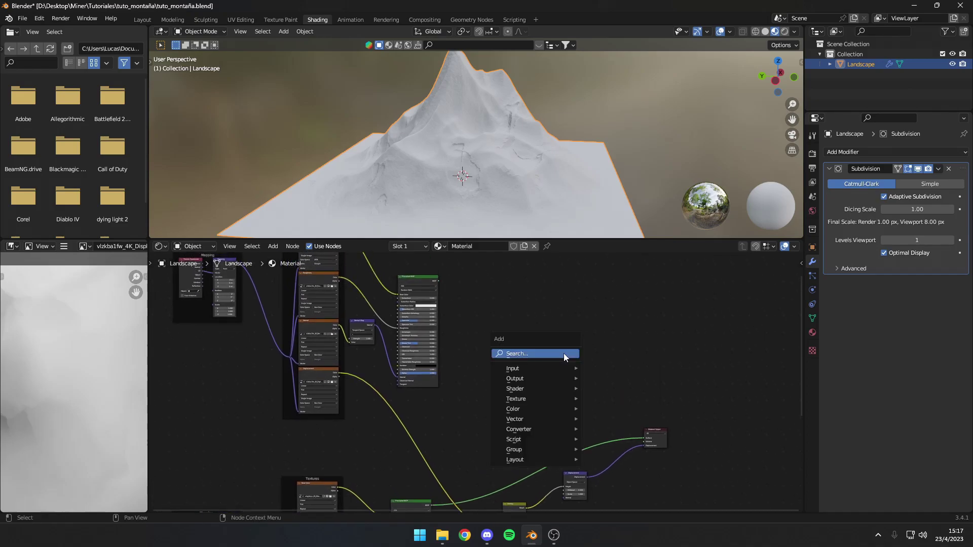
click(563, 353)
text(mix shad)
key(Return)
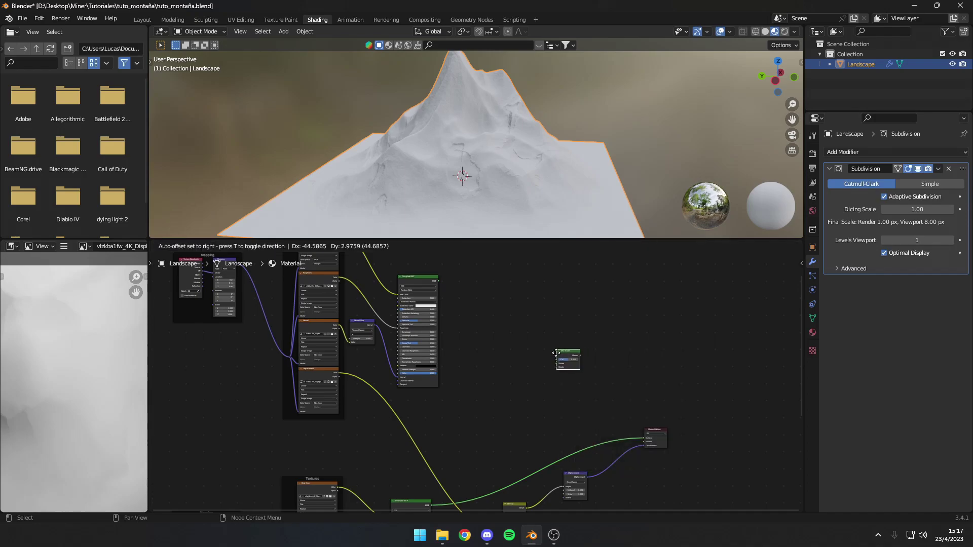
right_click(580, 427)
Step: Wire both Principled BSDFs into the Mix Shader and its output into Material Output Surface
scroll(542, 366, up, 2)
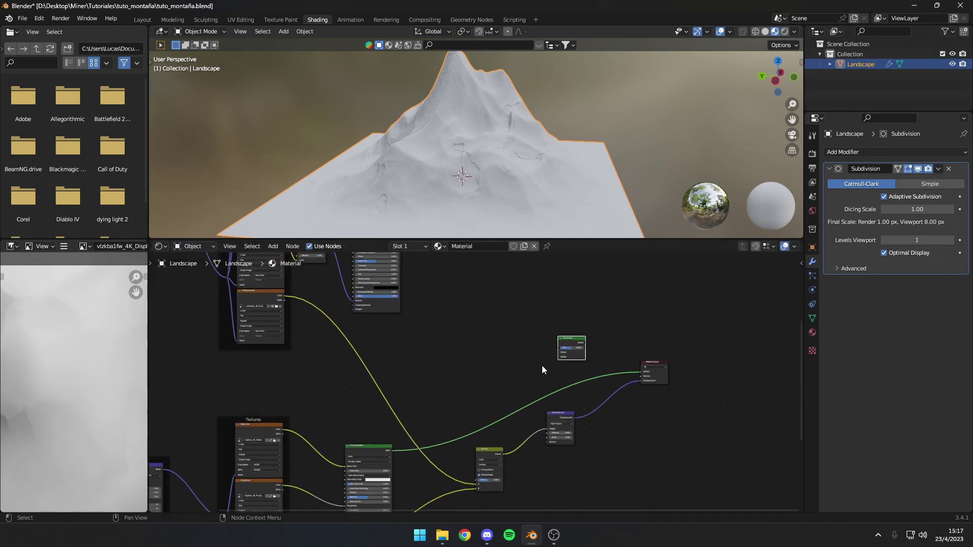
scroll(523, 383, up, 1)
scroll(506, 377, up, 1)
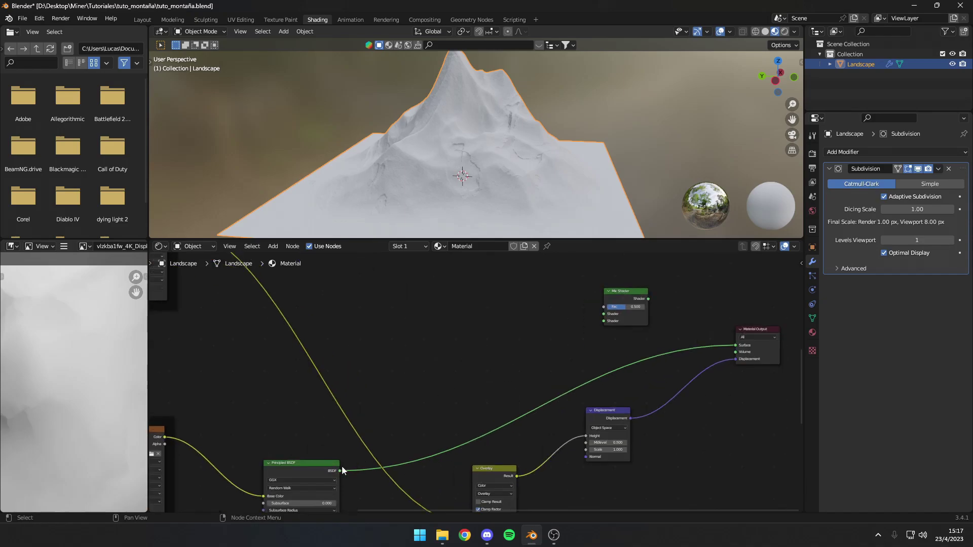
drag(337, 471, 603, 322)
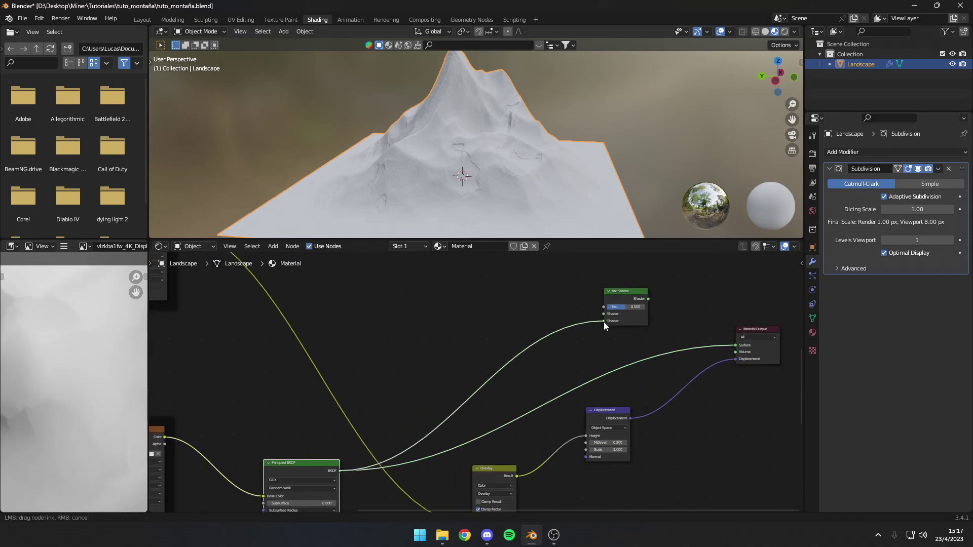
scroll(530, 288, down, 3)
drag(387, 275, 547, 440)
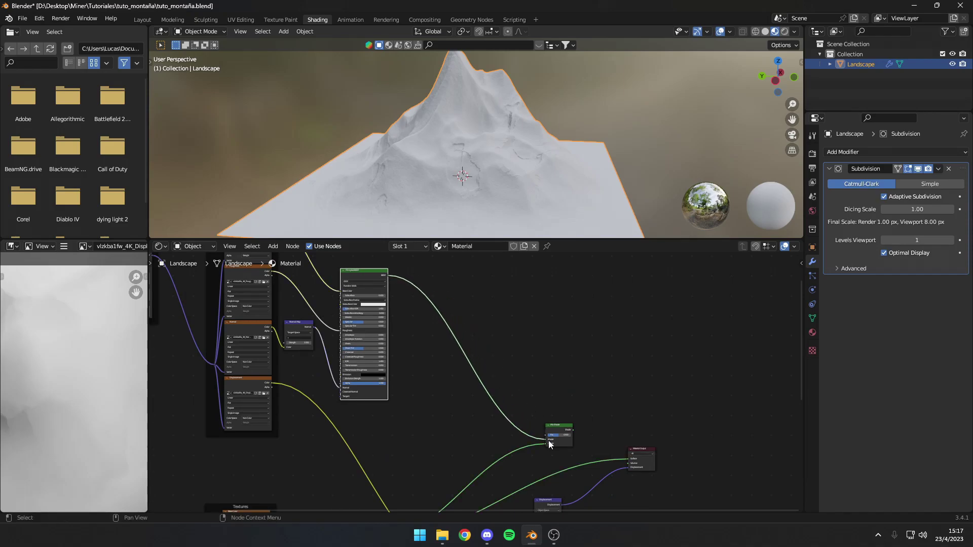
scroll(548, 440, up, 5)
mouse_move(500, 331)
mouse_down()
mouse_move(522, 335)
mouse_move(621, 393)
mouse_up()
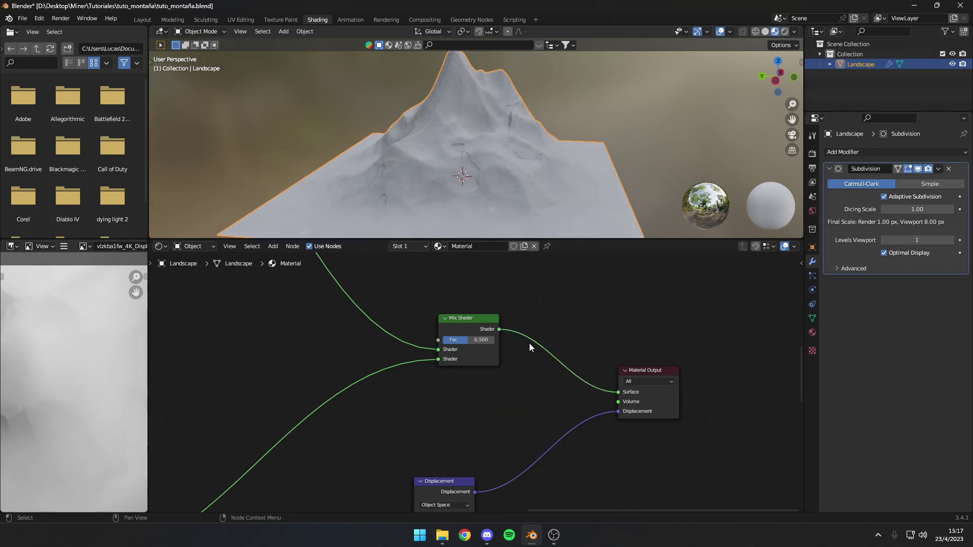
Step: Preview the Mix Shader Fac at 0 for rock, then set it to 1.000 for full snow
middle_drag(545, 309, 588, 320)
scroll(588, 321, up, 2)
scroll(542, 367, up, 1)
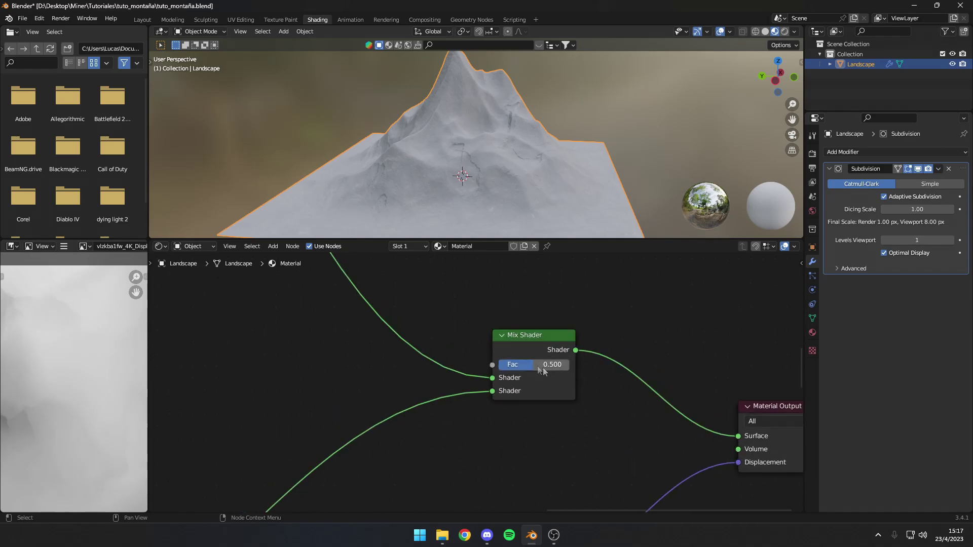
drag(536, 367, 499, 367)
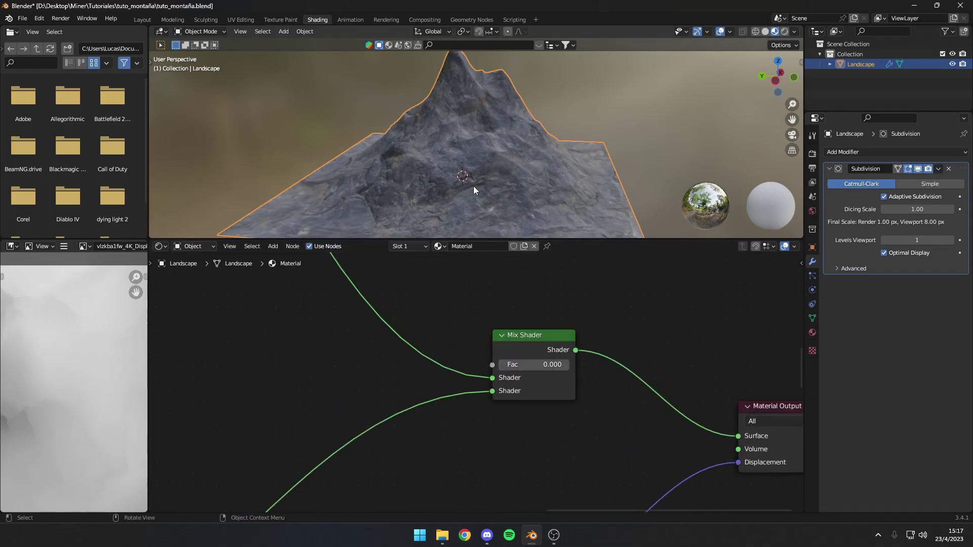
middle_drag(473, 187, 461, 198)
drag(519, 364, 582, 364)
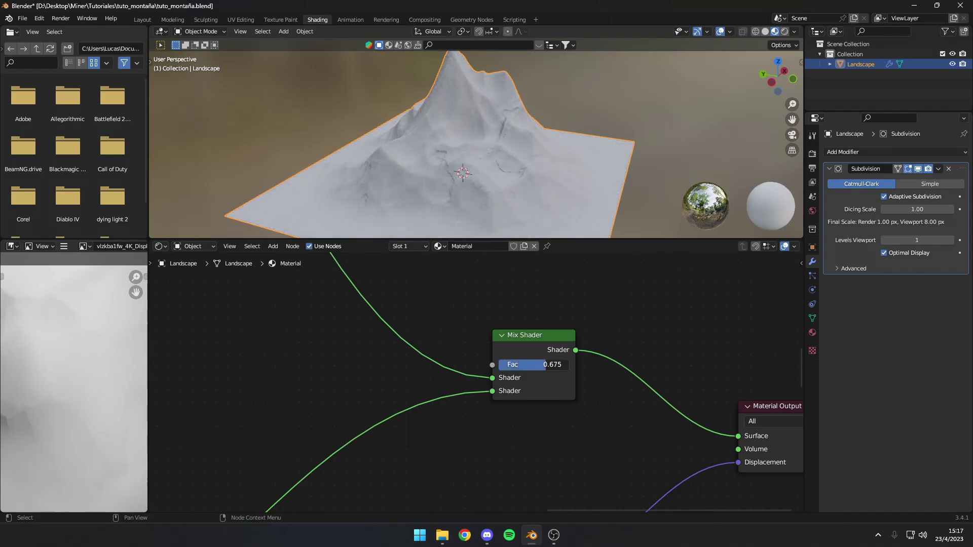
scroll(551, 364, down, 2)
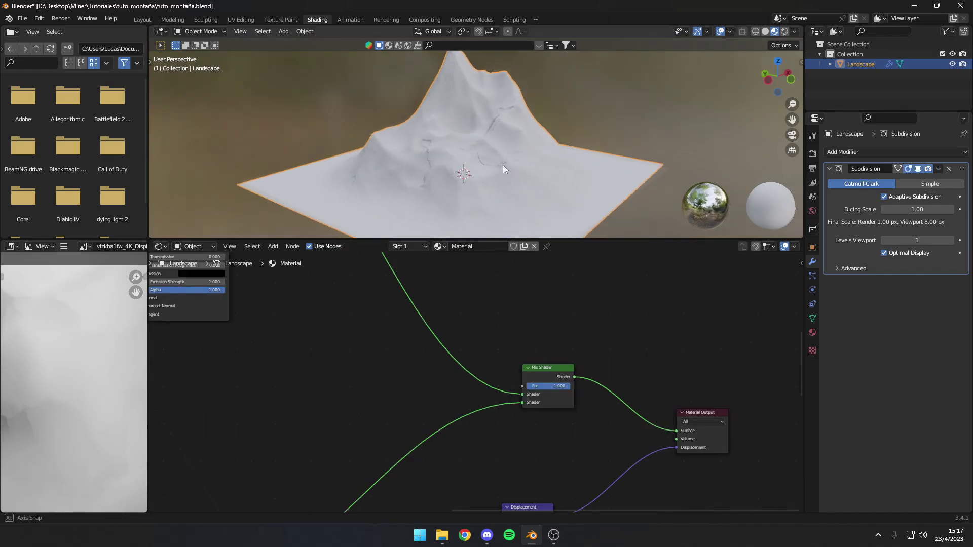
scroll(466, 171, up, 5)
mouse_move(468, 175)
middle_down()
mouse_move(479, 163)
mouse_move(514, 166)
mouse_move(408, 159)
middle_up()
scroll(488, 162, down, 3)
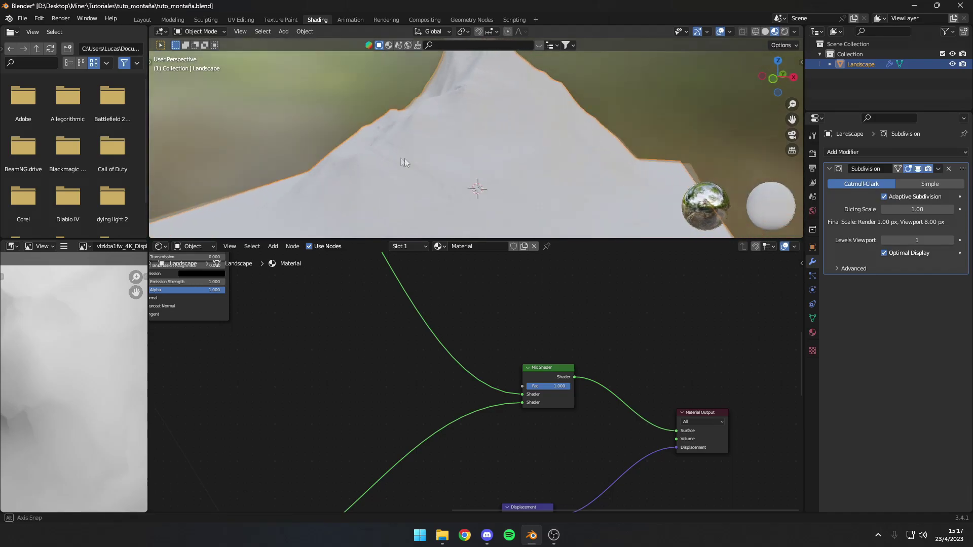
middle_drag(299, 356, 437, 352)
key(shift+a)
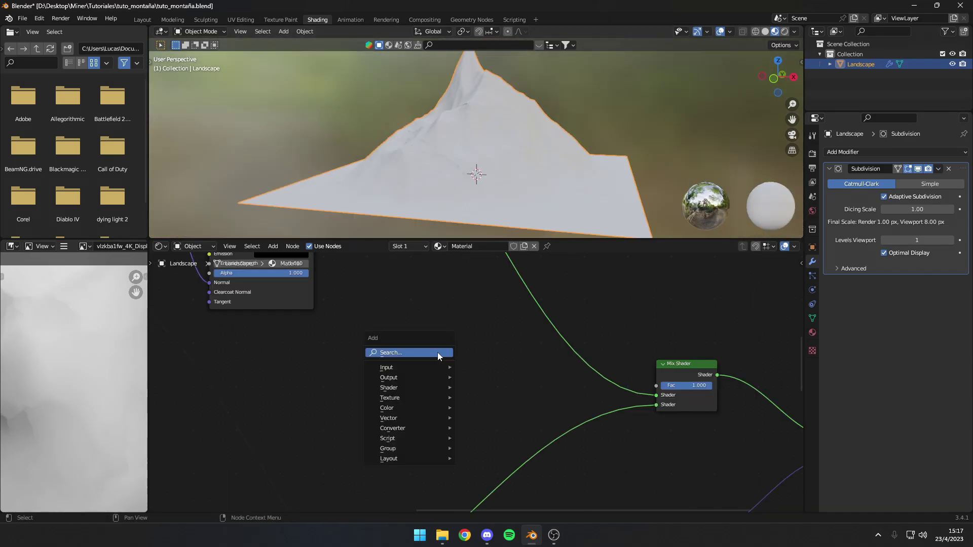
Step: Add Bump, Separate XYZ and ColorRamp nodes to the shader tree
click(436, 352)
text(bump)
key(Return)
click(337, 367)
key(shift+a)
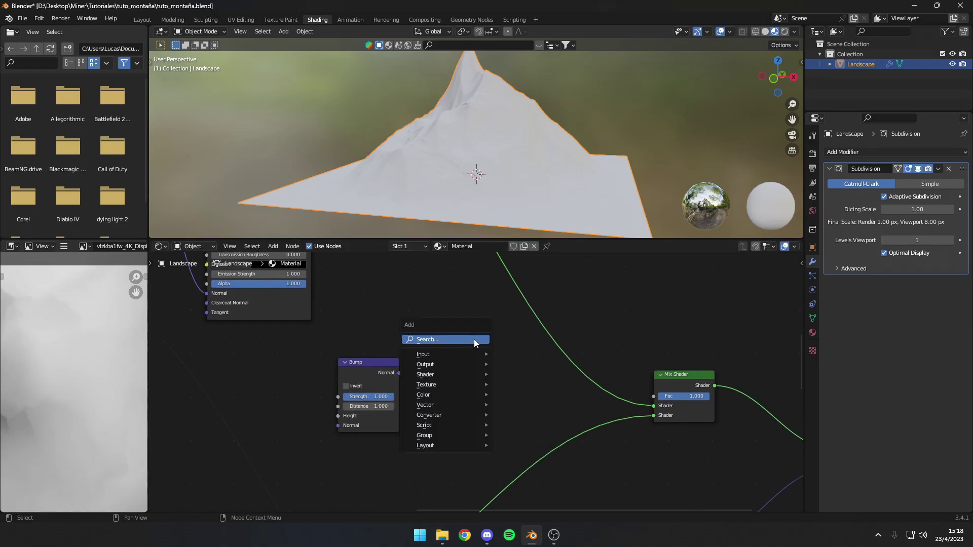
click(473, 339)
text(separa)
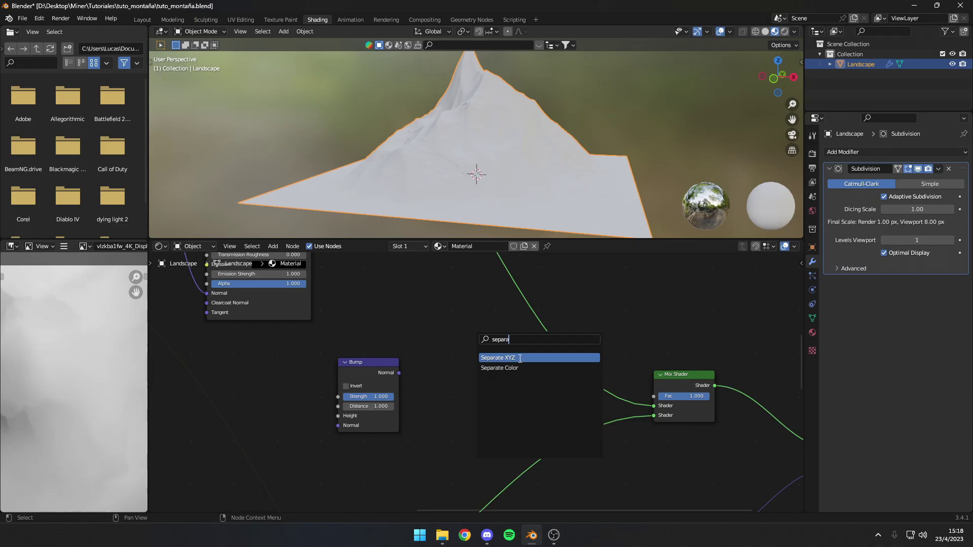
key(Return)
click(451, 358)
scroll(451, 358, down, 2)
key(shift+a)
text(ramp)
key(Return)
click(452, 368)
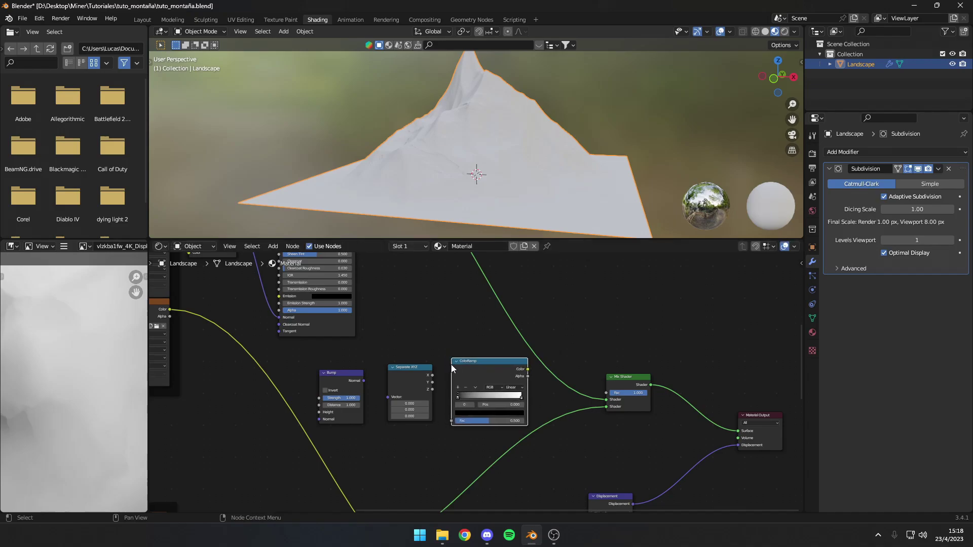
scroll(452, 369, up, 2)
Step: Link Bump Normal to Separate XYZ, Z to ColorRamp Fac, and ramp Color to Mix Shader Fac
drag(312, 345, 350, 370)
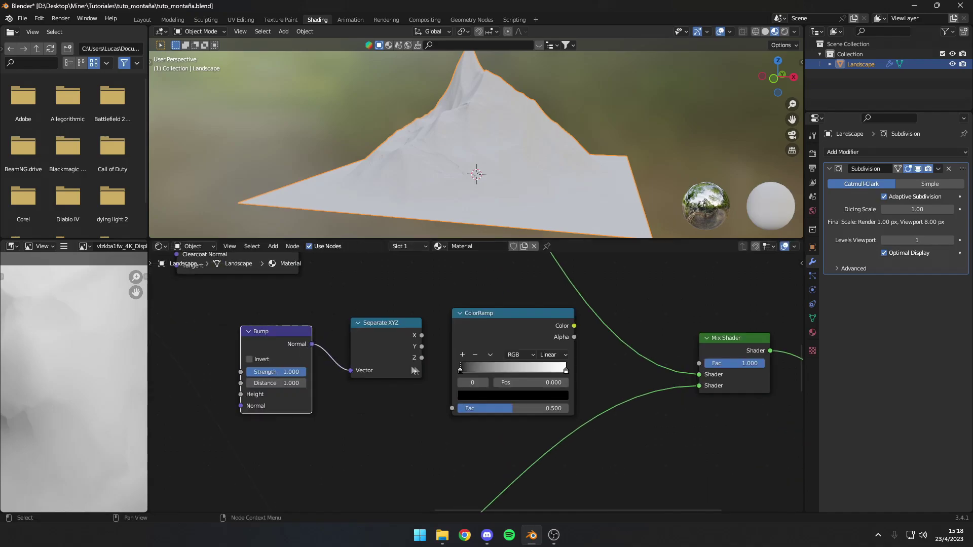
drag(421, 357, 452, 408)
drag(574, 326, 700, 363)
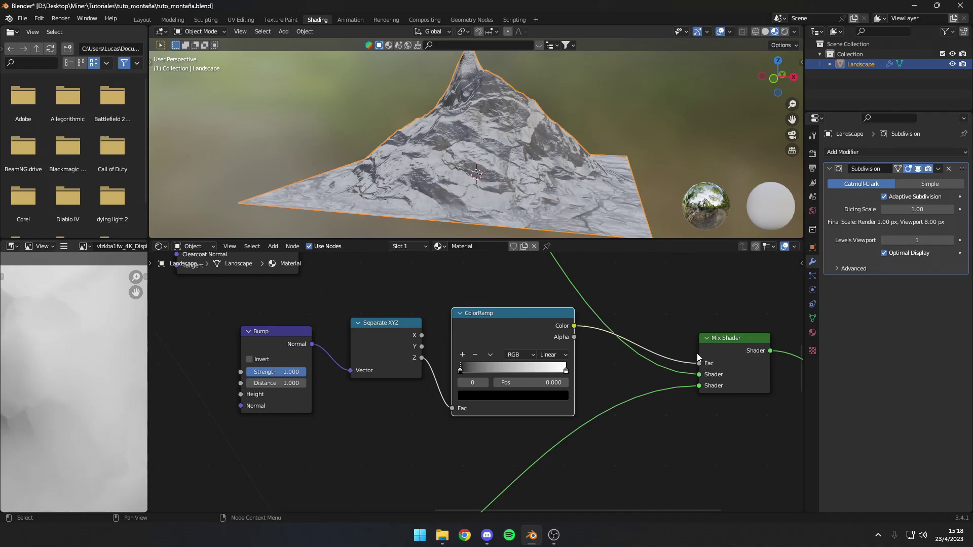
Step: Inspect the snow-rock mix, sliding the white ramp stop lower and the black stop higher
mouse_move(549, 175)
middle_down()
mouse_move(504, 170)
mouse_move(536, 168)
middle_up()
scroll(457, 169, up, 3)
scroll(419, 169, down, 2)
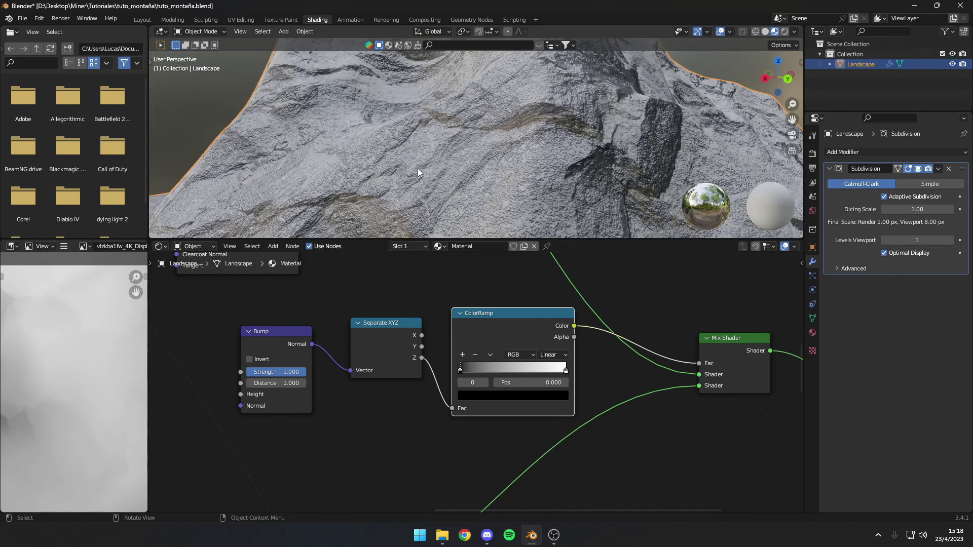
mouse_move(418, 169)
middle_down()
mouse_move(391, 165)
mouse_move(456, 172)
middle_up()
scroll(467, 397, down, 2)
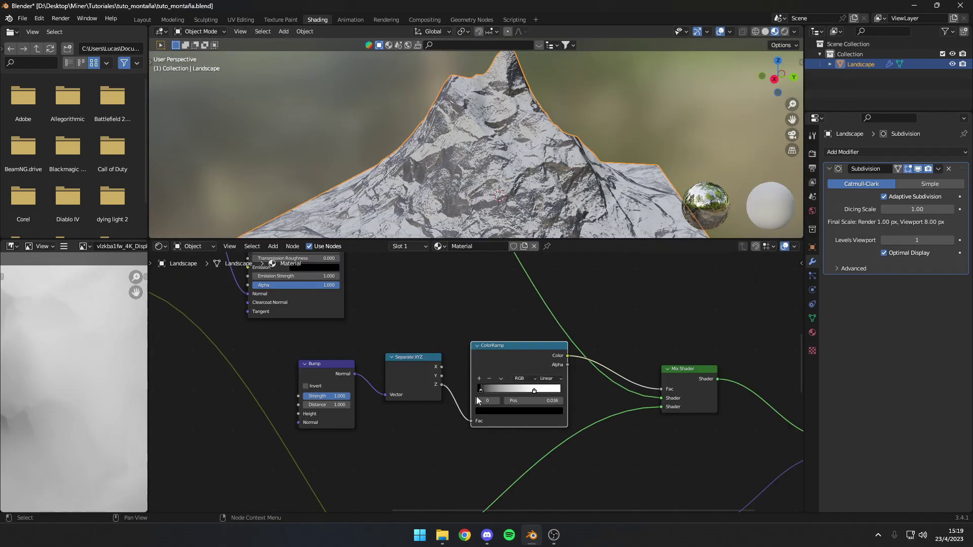
mouse_move(534, 391)
mouse_down()
mouse_move(483, 400)
mouse_move(560, 397)
mouse_up()
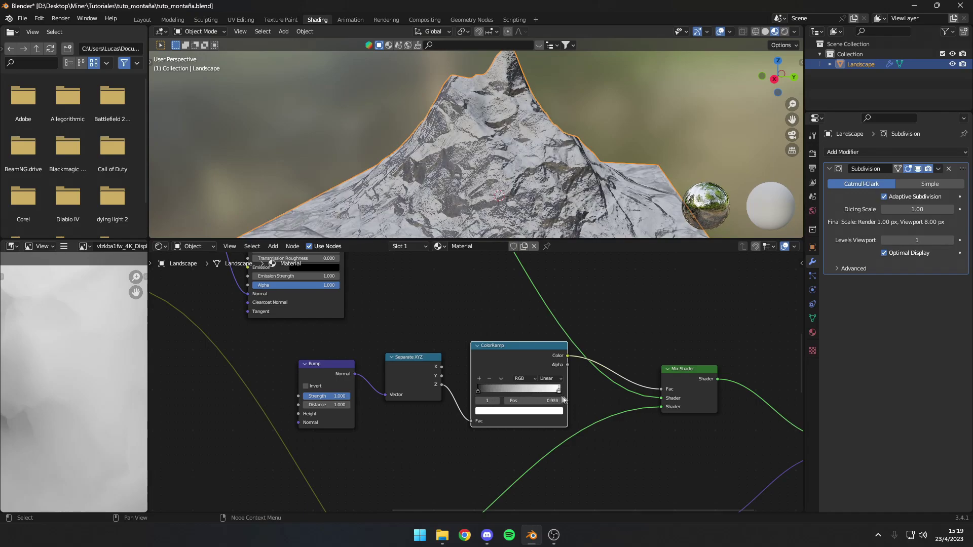
drag(477, 390, 544, 394)
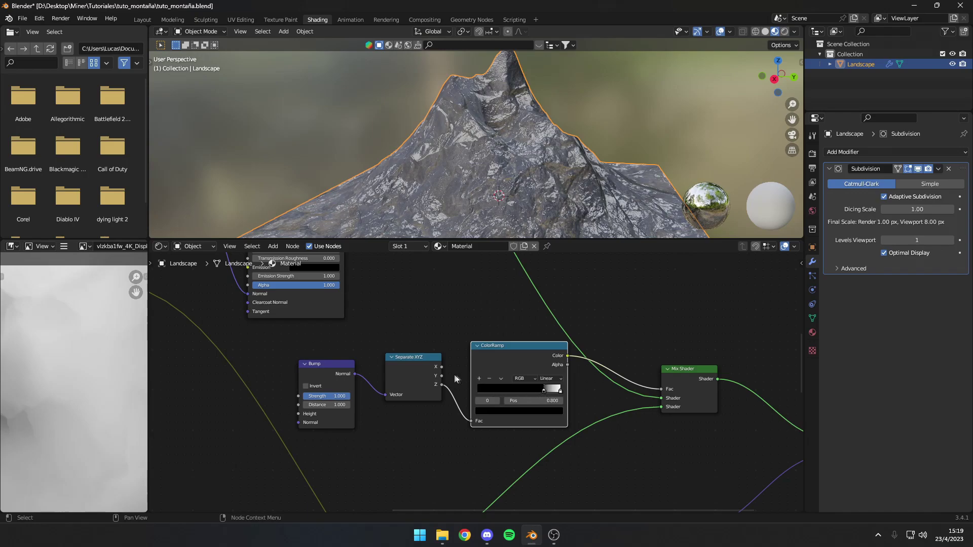
scroll(471, 380, up, 2)
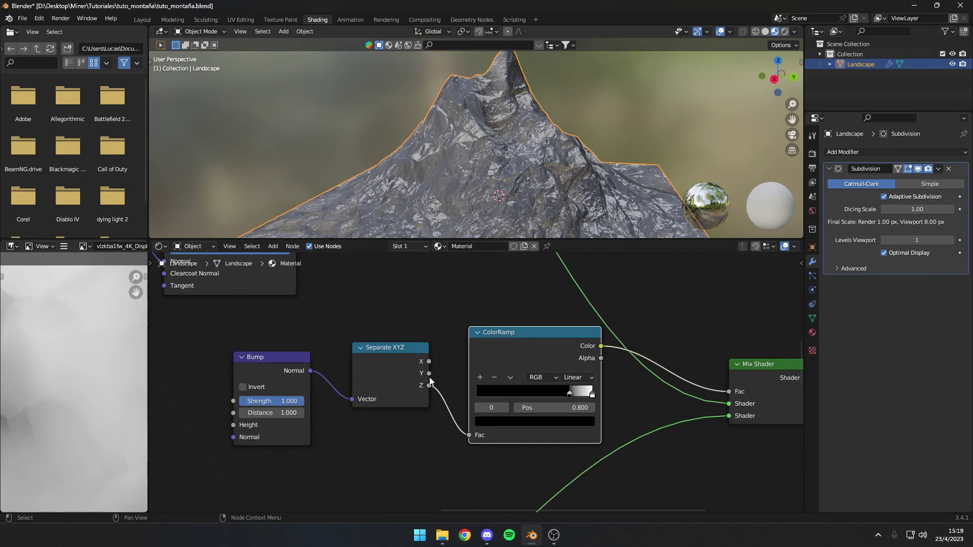
Step: Try feeding Y into the ColorRamp with stops near 0.055 and 0.227, then undo it
drag(429, 374, 473, 438)
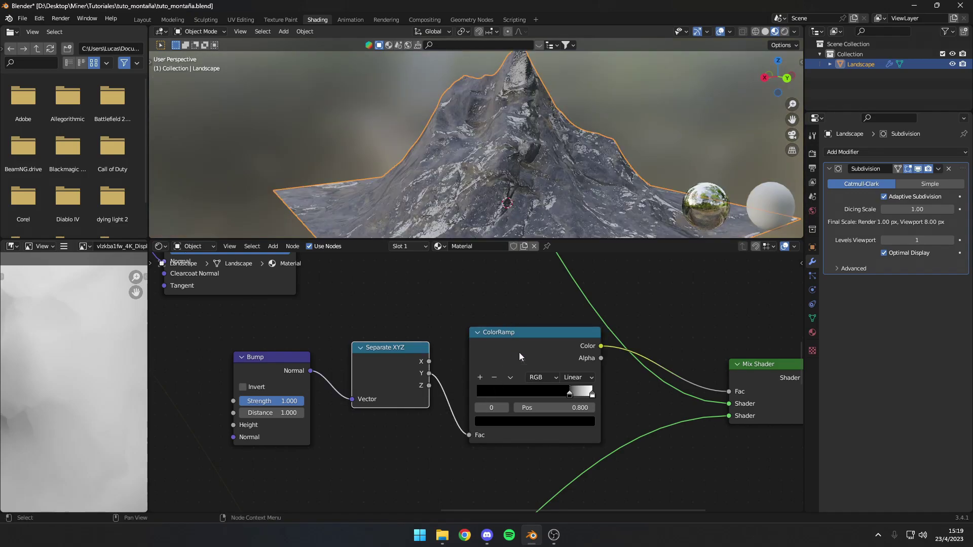
drag(572, 397, 483, 395)
middle_drag(507, 202, 527, 200)
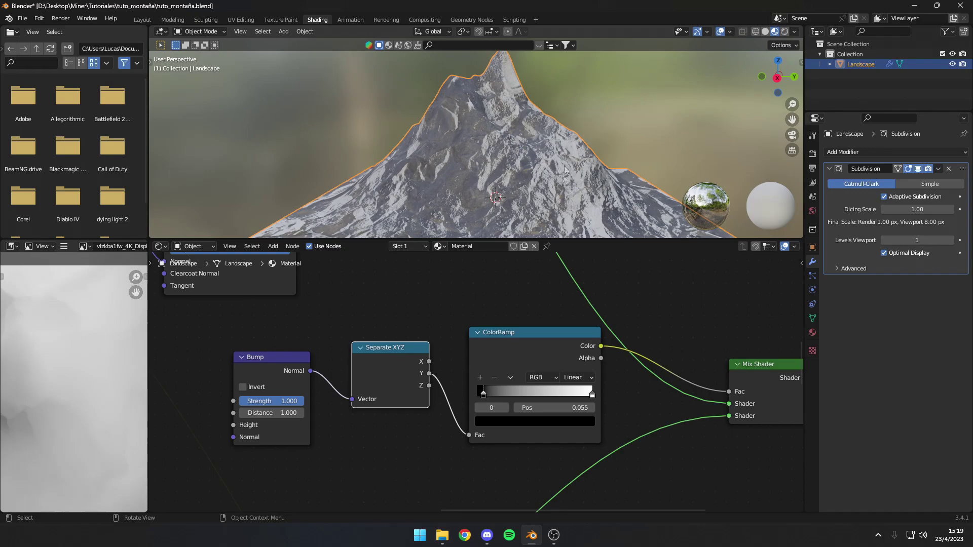
drag(586, 396, 504, 394)
middle_drag(586, 164, 539, 141)
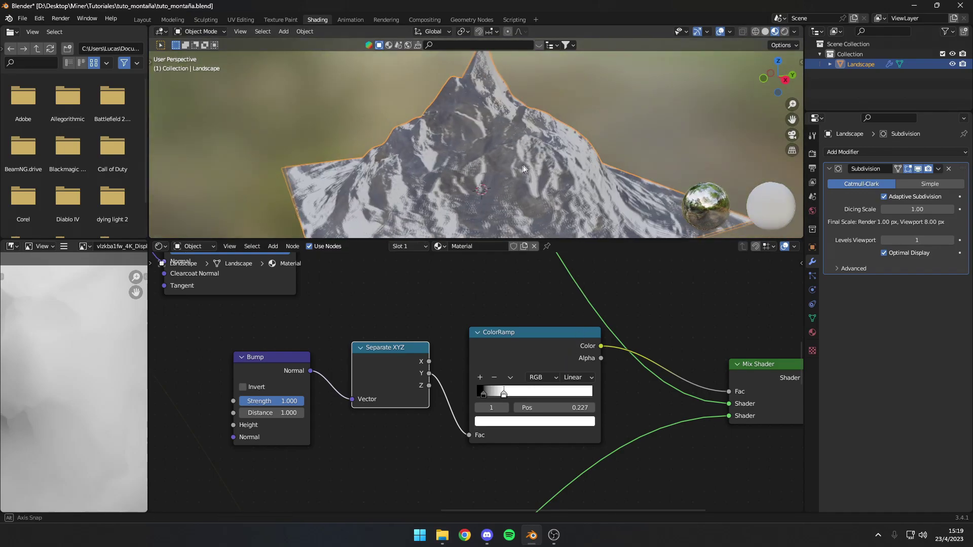
key(ctrl+z)
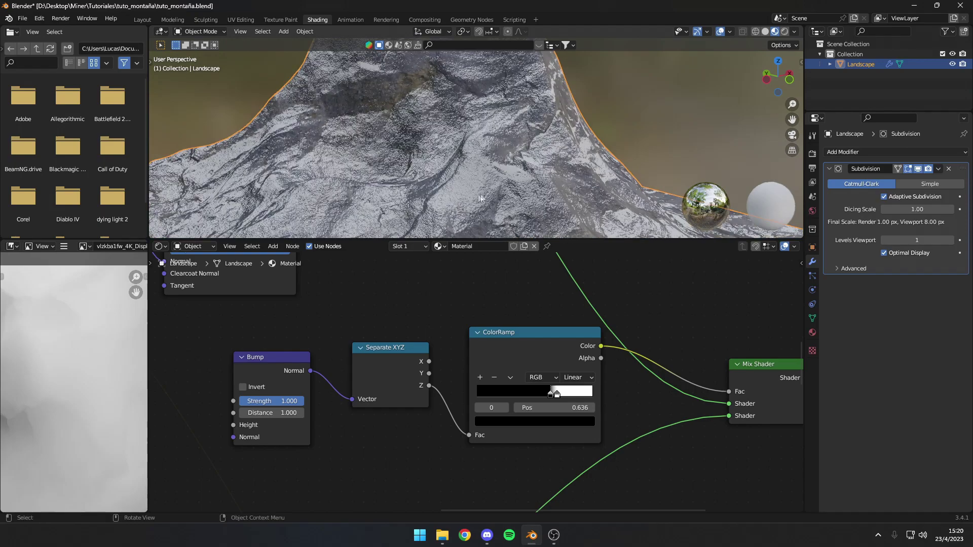
mouse_move(483, 197)
middle_down()
mouse_move(532, 165)
mouse_move(527, 152)
middle_up()
scroll(521, 155, up, 3)
Step: Bring the Mapping and Texture Coordinate nodes into view in the node editor
scroll(512, 148, down, 2)
scroll(512, 148, down, 2)
scroll(512, 148, up, 3)
scroll(624, 339, down, 5)
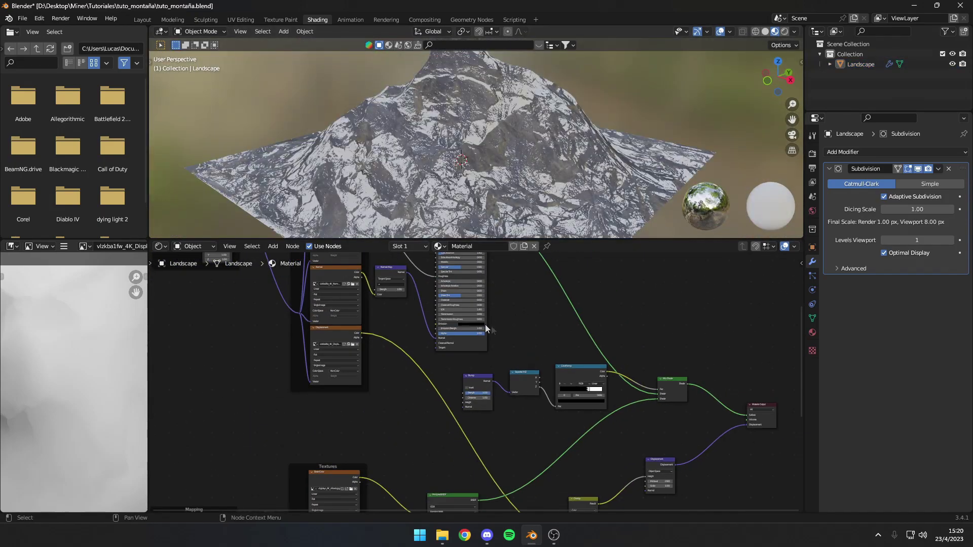
scroll(485, 324, down, 3)
scroll(429, 300, up, 1)
scroll(464, 404, up, 2)
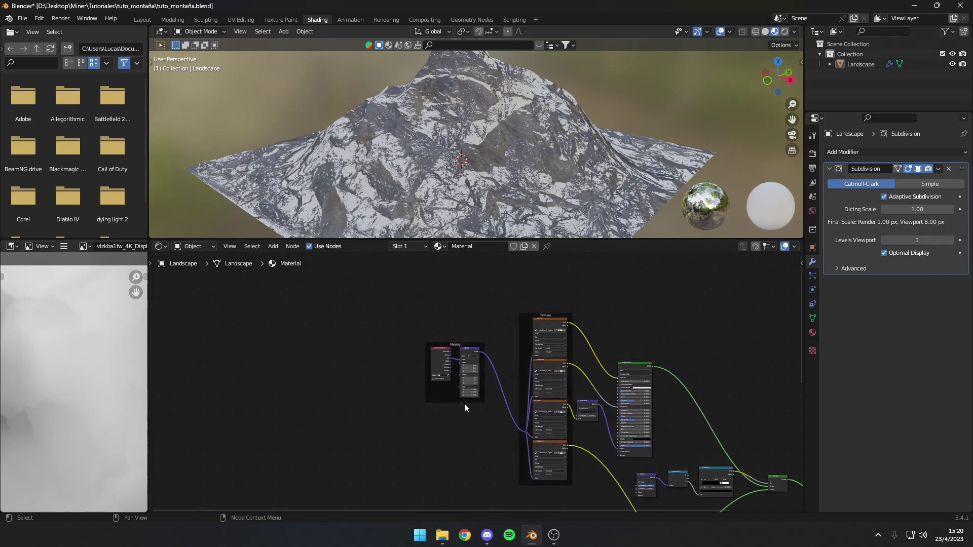
scroll(464, 403, up, 2)
scroll(465, 349, up, 2)
middle_drag(466, 349, 482, 362)
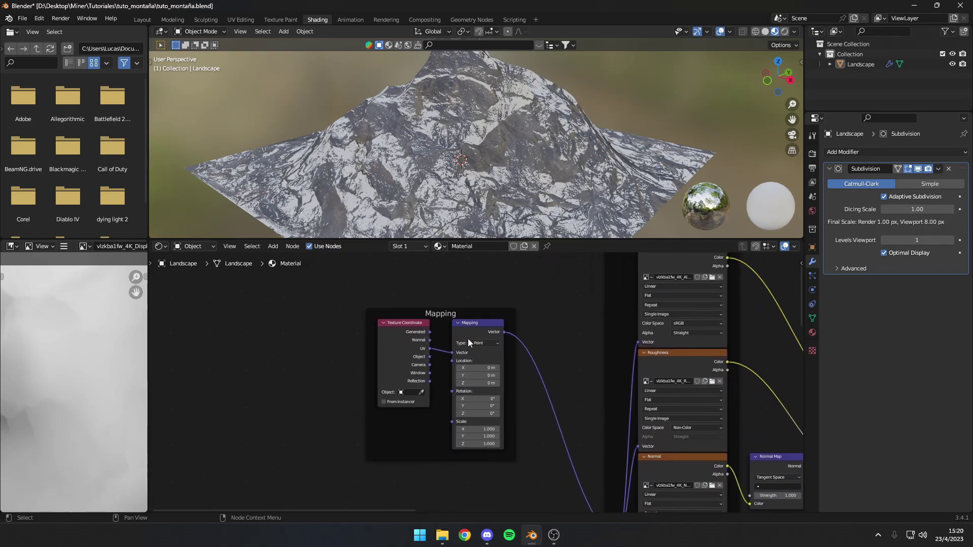
scroll(488, 425, up, 2)
scroll(469, 421, up, 1)
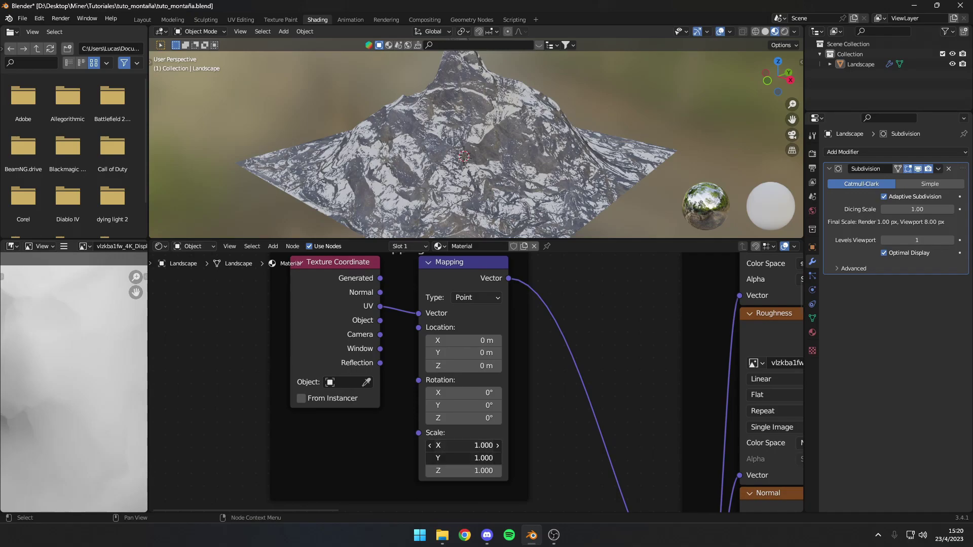
click(472, 446)
key(Escape)
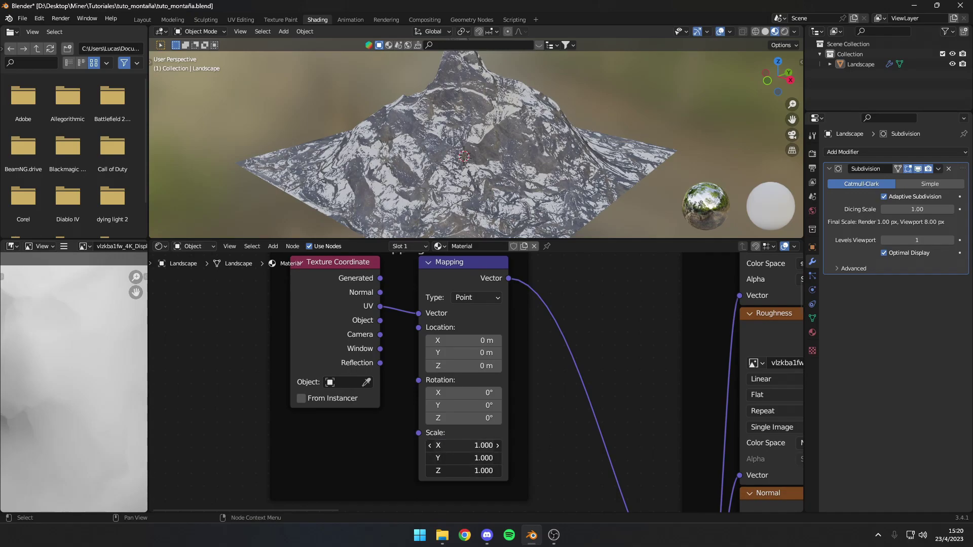
Step: Set the Mapping Scale to 5 on X, Y and Z and inspect the finer texture
click(468, 445)
text(5)
key(Return)
scroll(521, 207, up, 3)
mouse_move(521, 208)
middle_down()
mouse_move(527, 203)
mouse_move(510, 207)
mouse_move(527, 182)
mouse_move(397, 167)
mouse_move(612, 145)
mouse_move(595, 141)
mouse_move(588, 153)
mouse_move(558, 155)
middle_up()
scroll(531, 144, down, 3)
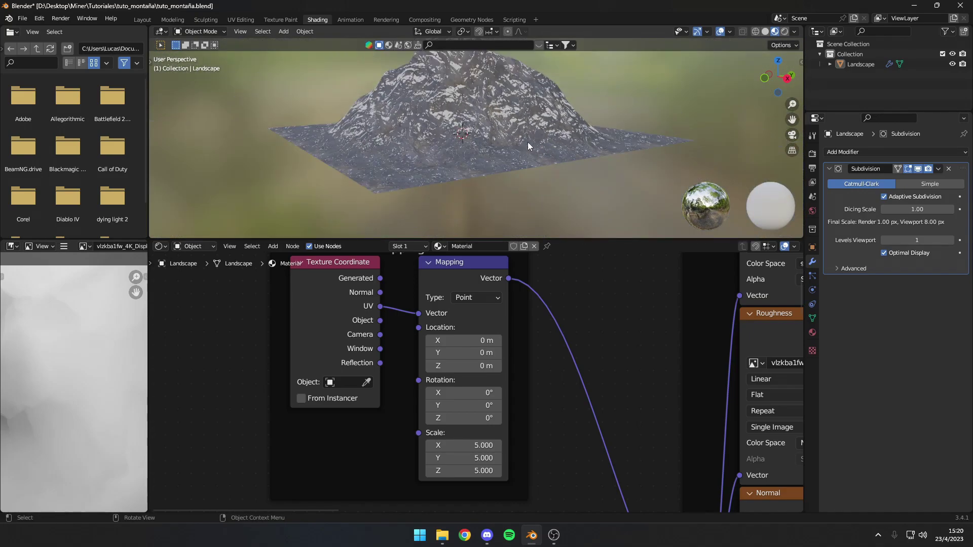
scroll(531, 144, up, 3)
scroll(471, 380, down, 3)
Step: Re-confirm the Mapping Scale of 5 on all axes and review the node tree
middle_drag(456, 395, 475, 437)
scroll(462, 354, down, 2)
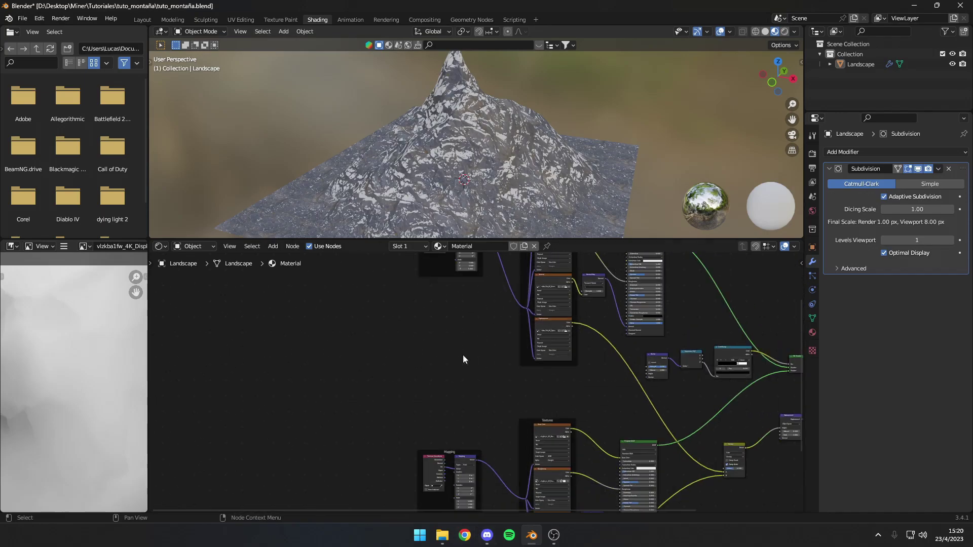
scroll(467, 330, up, 3)
scroll(483, 403, up, 3)
double_click(483, 402)
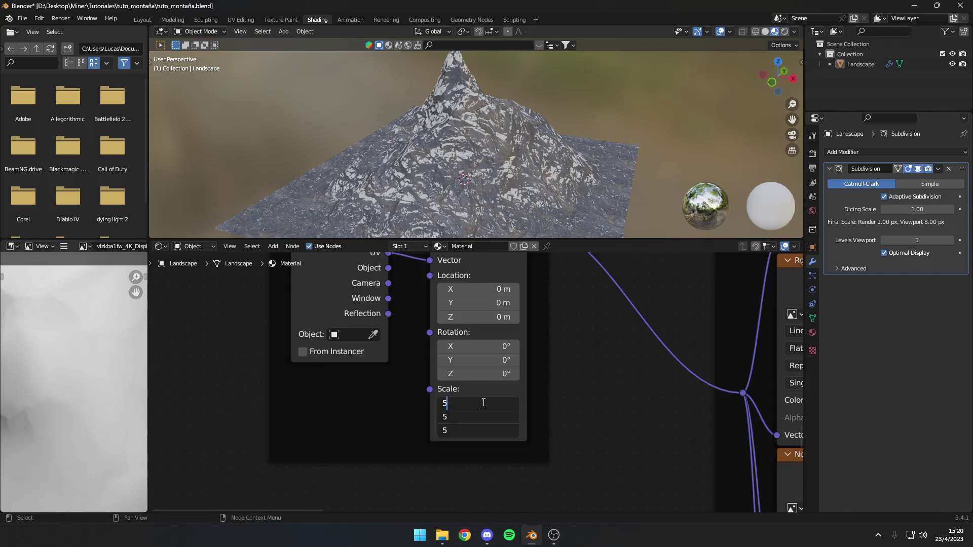
key(Return)
scroll(503, 174, up, 3)
scroll(502, 175, up, 3)
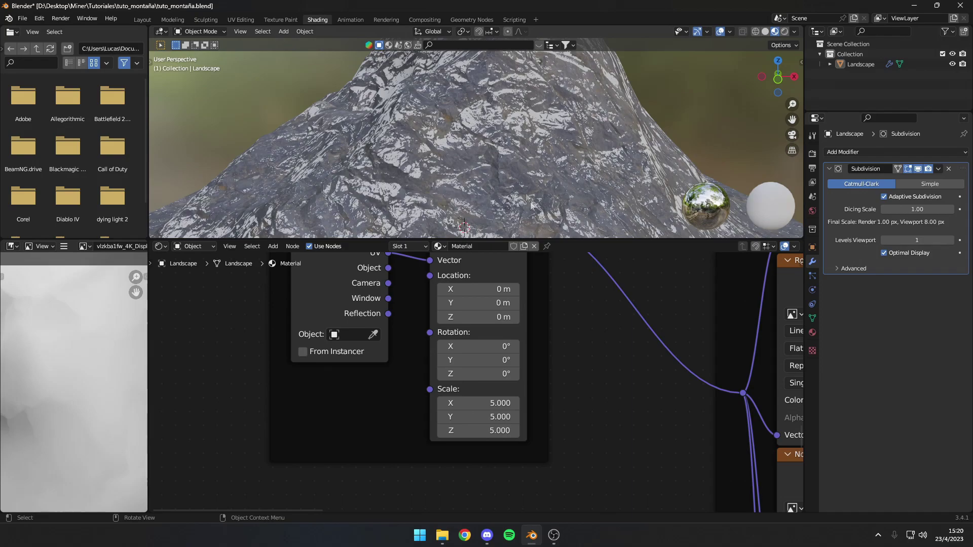
scroll(536, 214, down, 3)
scroll(536, 214, down, 3)
scroll(363, 368, down, 3)
scroll(560, 345, down, 2)
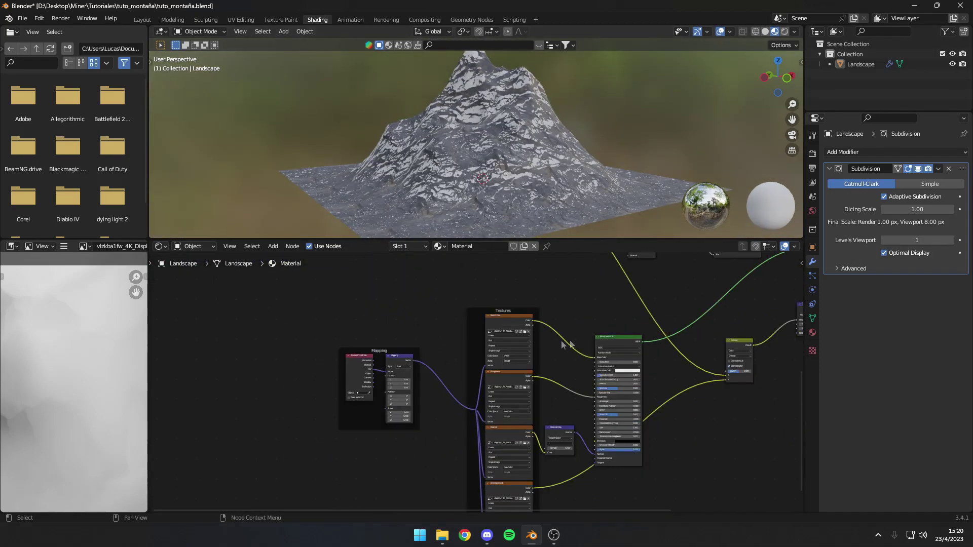
Step: Shift the ColorRamp stops to tighten the transition, then undo the last moves
middle_drag(561, 344, 488, 362)
scroll(512, 369, up, 2)
scroll(494, 411, up, 2)
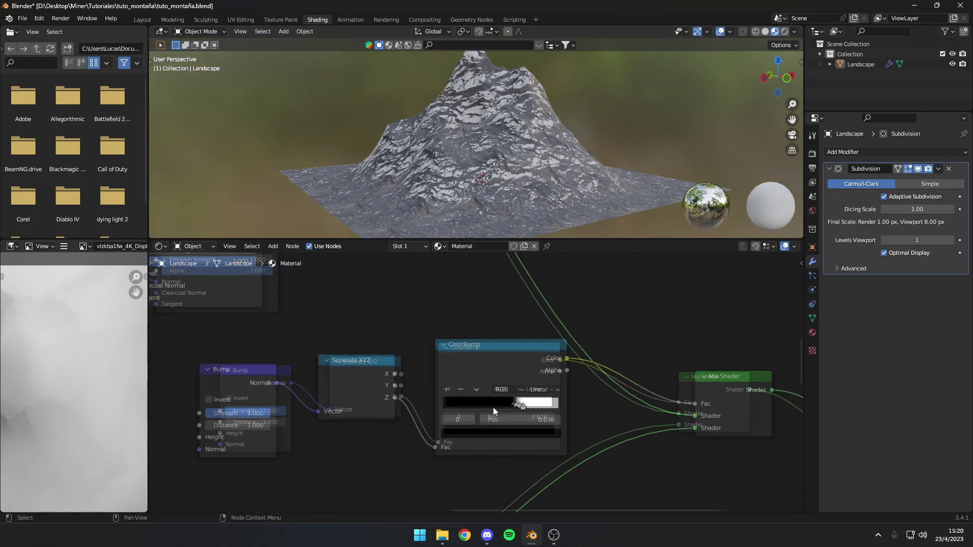
mouse_move(521, 415)
mouse_down()
mouse_move(426, 424)
mouse_move(462, 424)
mouse_up()
drag(532, 414, 515, 412)
drag(472, 411, 539, 410)
key(ctrl+z)
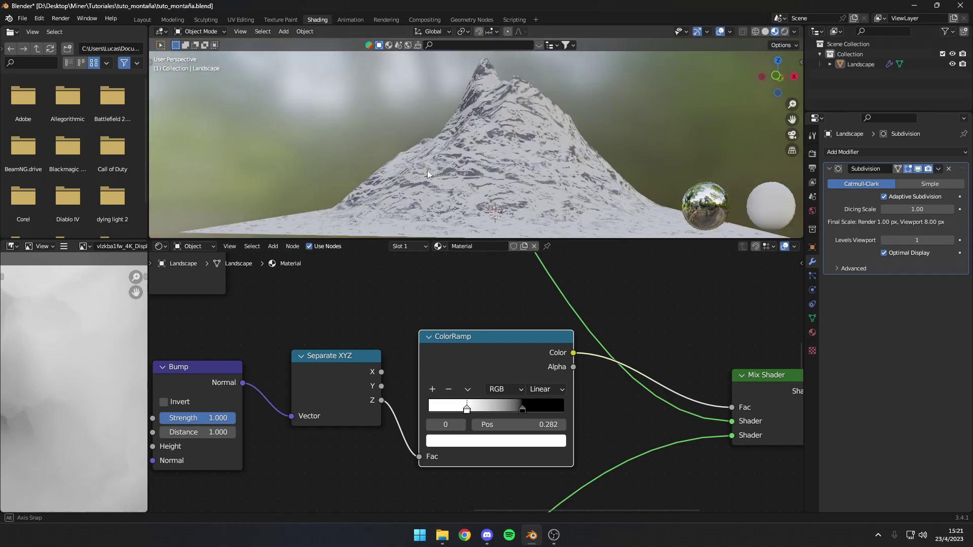
middle_drag(427, 171, 523, 172)
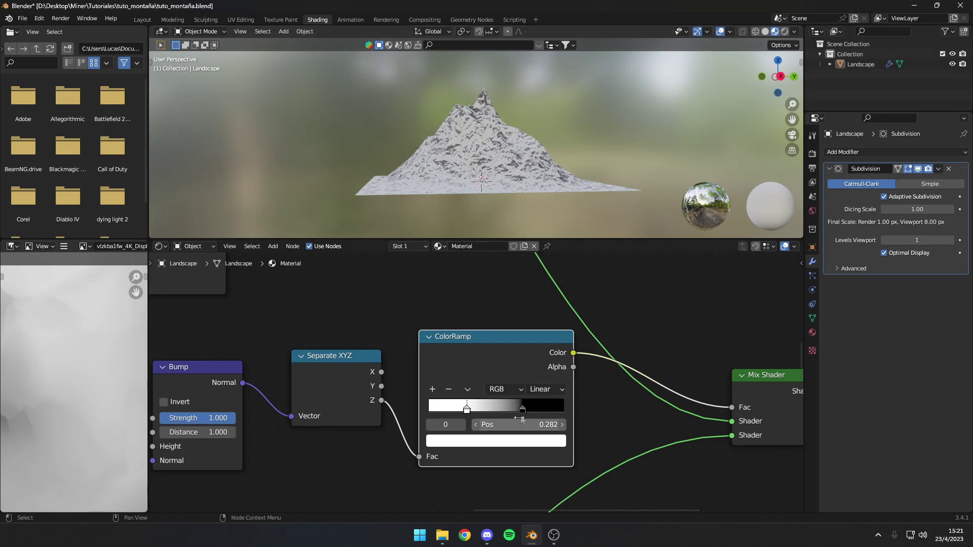
Step: Move the black ColorRamp stop to Pos 0.518 and view the whole mountain
drag(523, 409, 499, 409)
scroll(655, 209, up, 4)
scroll(521, 157, down, 4)
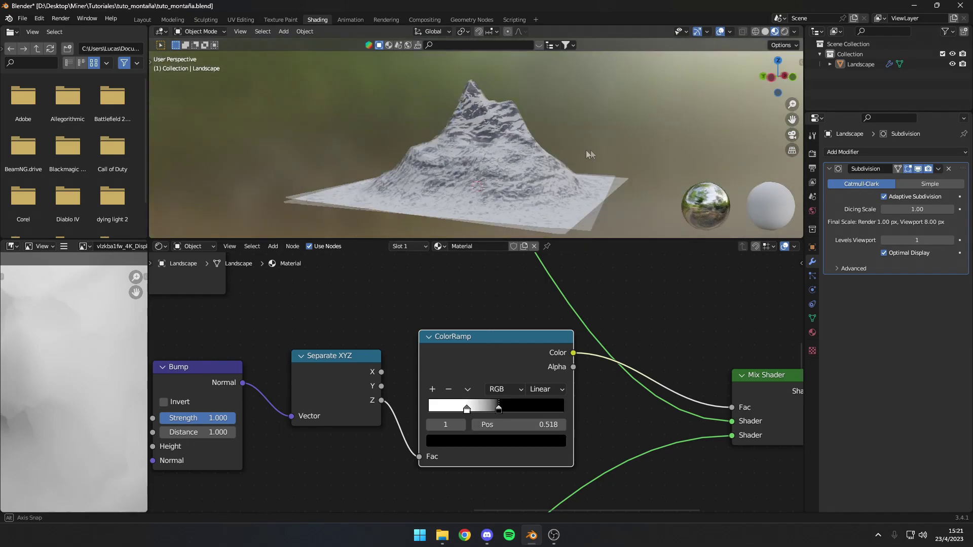
middle_drag(521, 157, 625, 151)
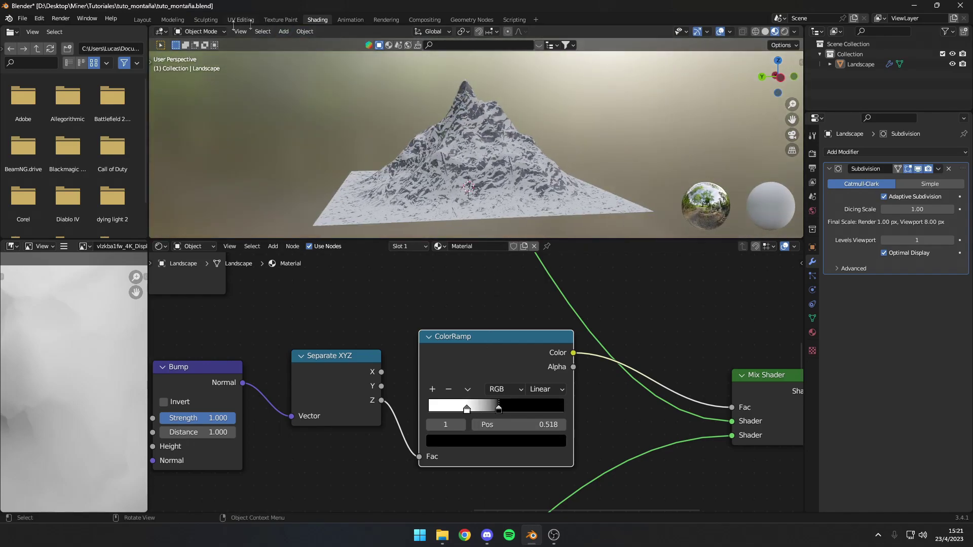
click(811, 212)
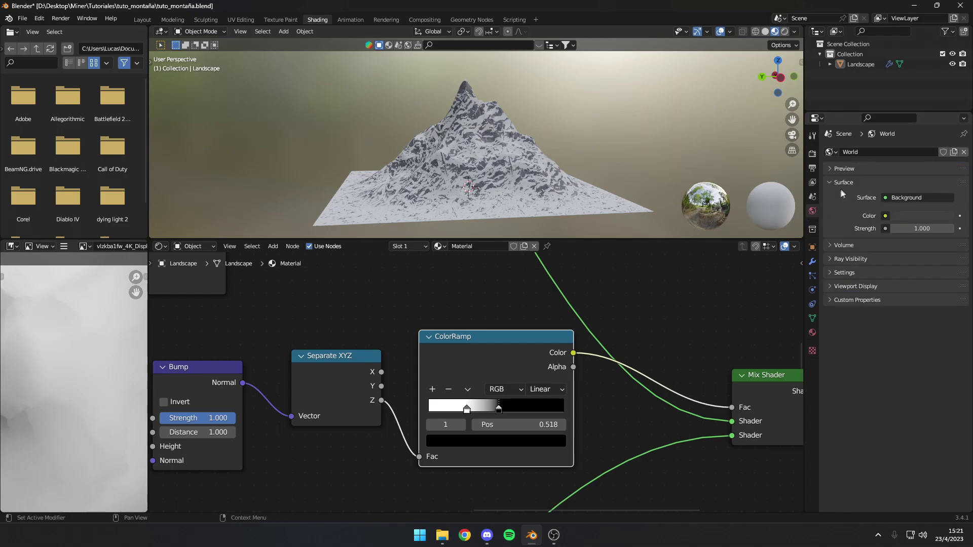
Step: Set the World color to an Environment Texture loaded with table_mountain_1_puresky_4k.exr
click(885, 216)
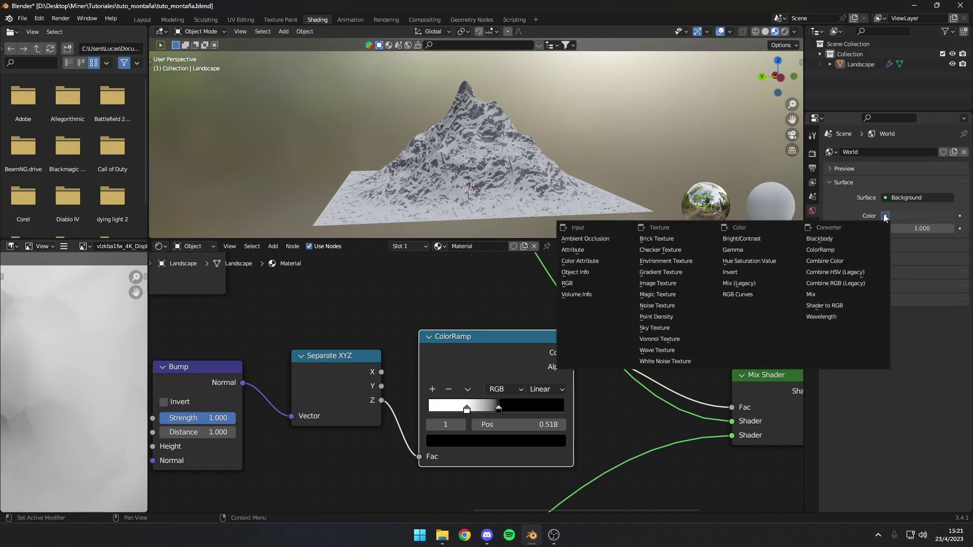
click(680, 263)
click(925, 226)
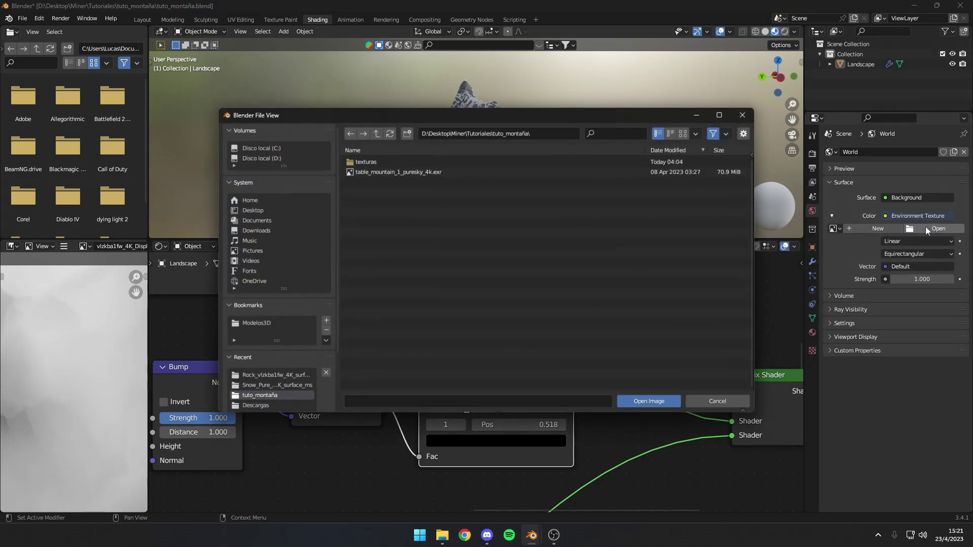
click(440, 173)
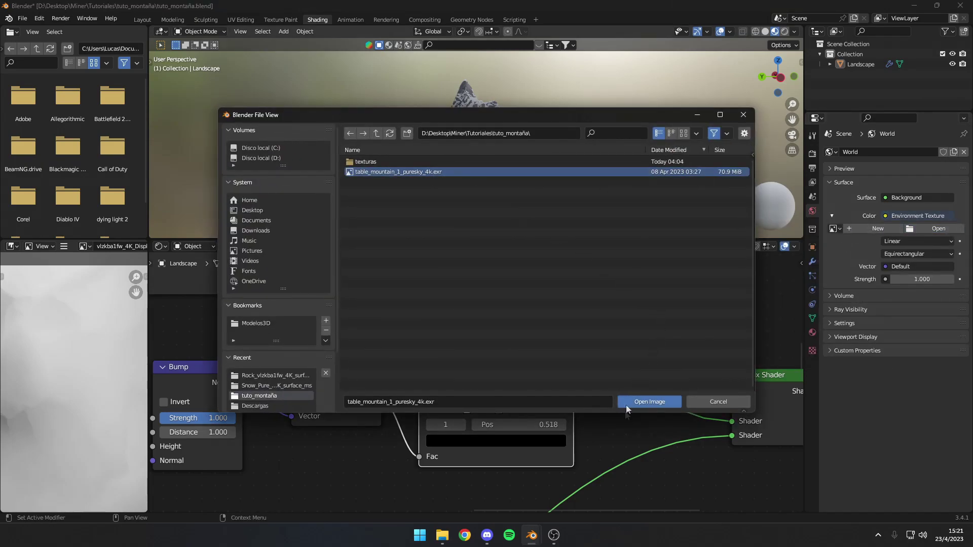
click(641, 401)
mouse_move(540, 124)
middle_down()
mouse_move(552, 141)
mouse_move(586, 119)
middle_up()
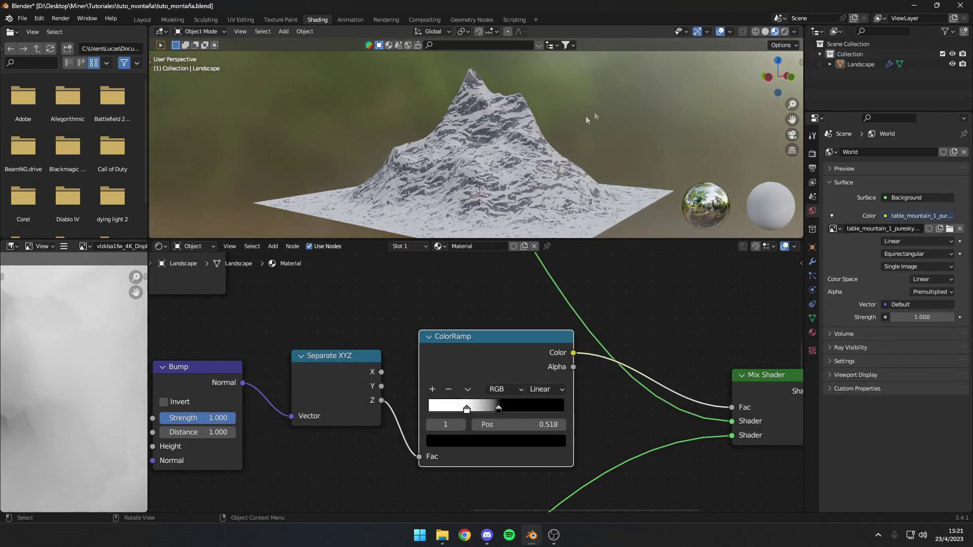
click(784, 32)
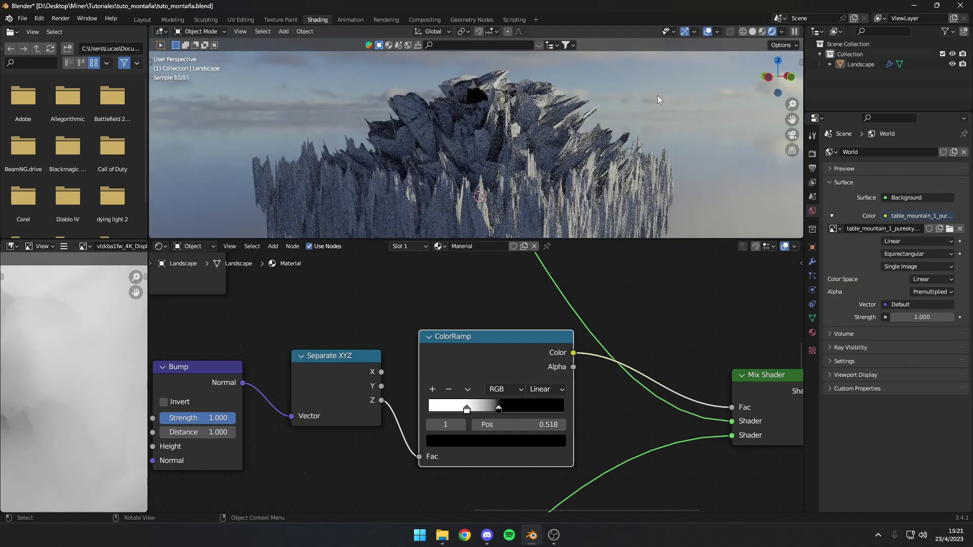
Step: Set the Landscape's Displacement node Scale to 0.030
scroll(657, 99, up, 3)
mouse_move(656, 99)
middle_down()
mouse_move(575, 135)
mouse_move(580, 125)
middle_up()
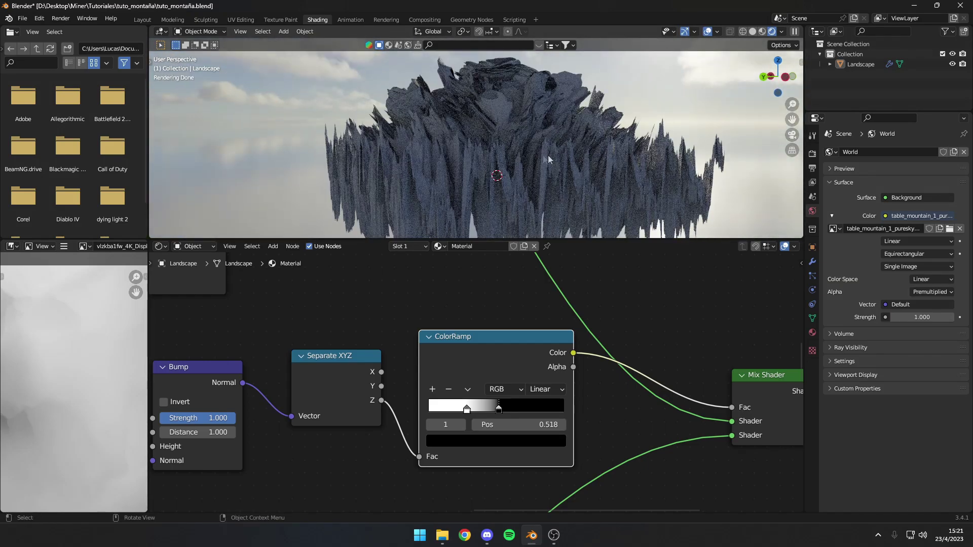
click(555, 158)
shift+middle_drag(573, 160, 565, 166)
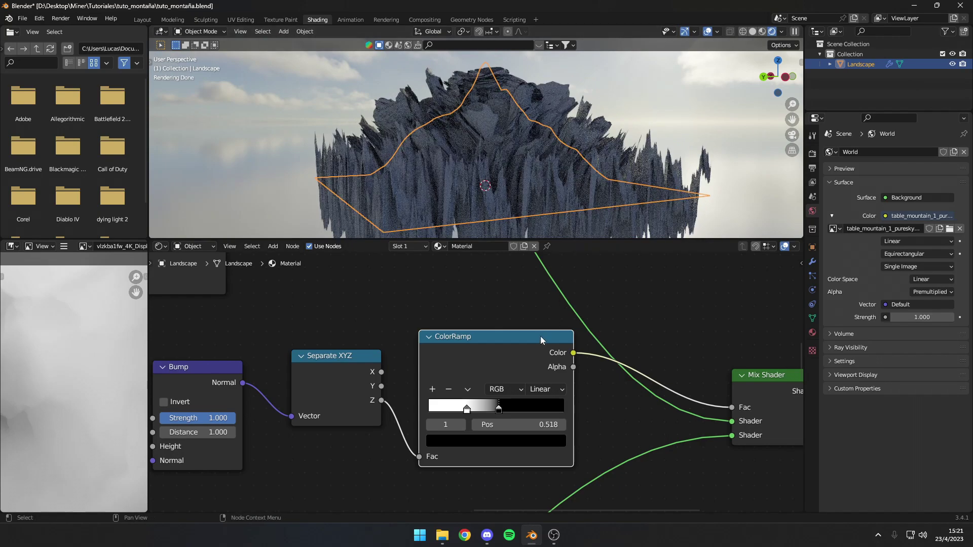
scroll(540, 336, down, 4)
mouse_move(512, 352)
middle_down()
mouse_move(482, 365)
mouse_move(531, 410)
mouse_move(496, 376)
middle_up()
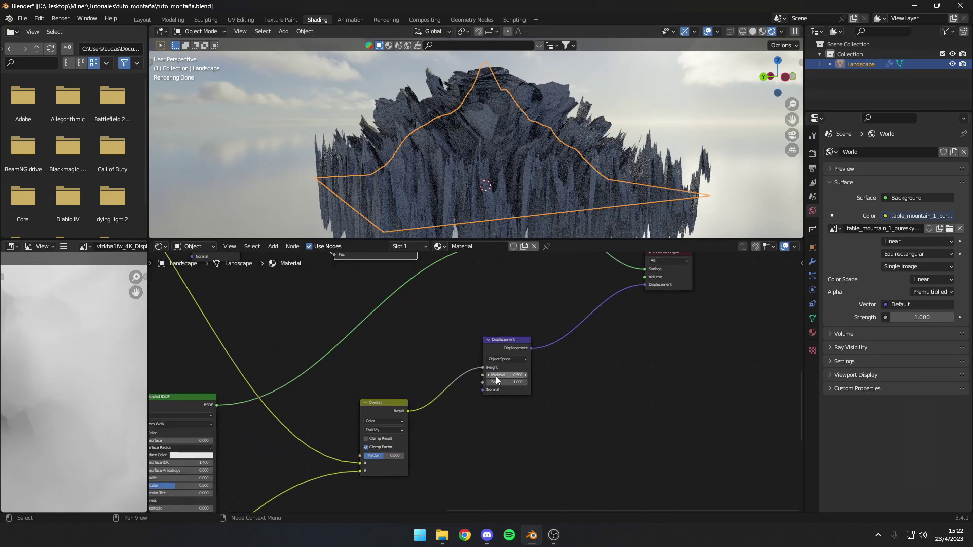
scroll(506, 355, up, 3)
scroll(513, 376, up, 1)
scroll(512, 376, up, 2)
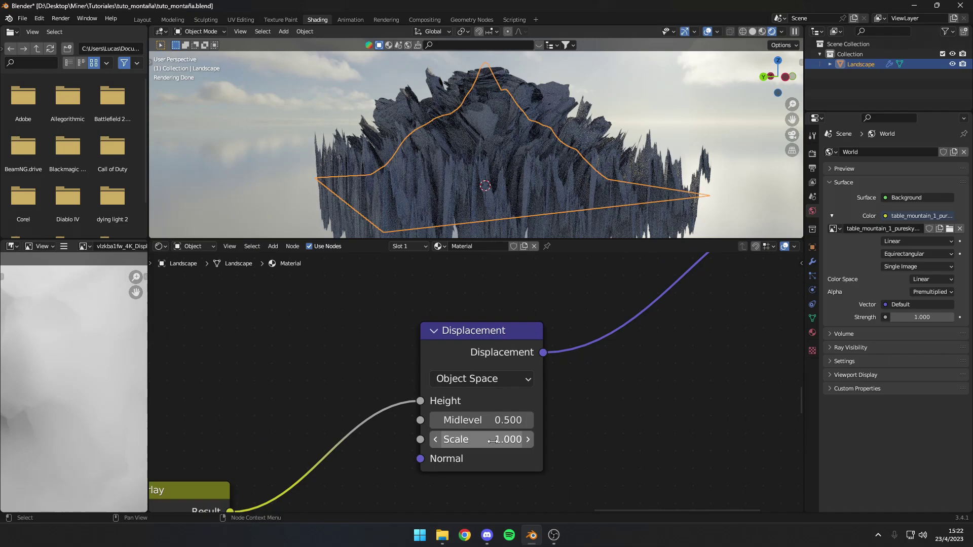
click(492, 441)
text(.02)
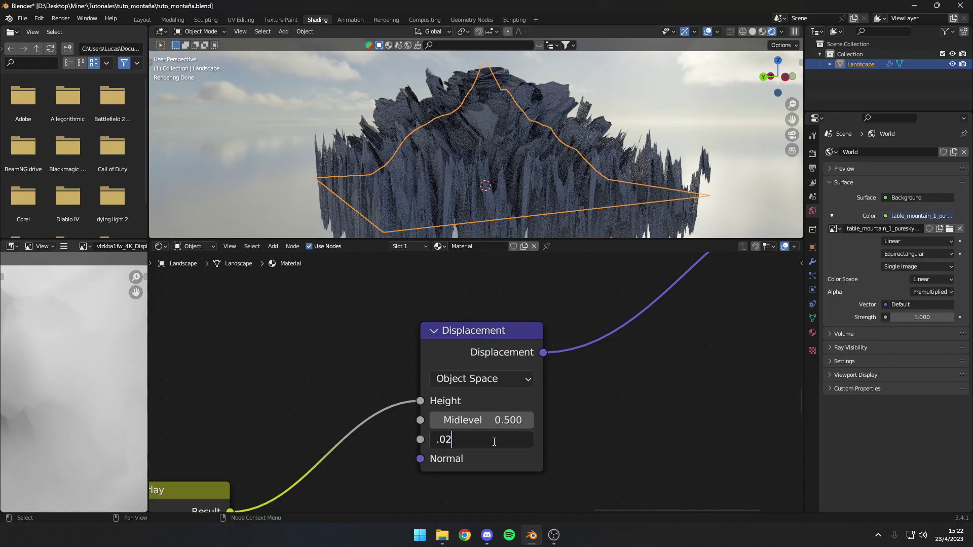
key(Return)
Step: Move the snow/rock ColorRamp stop to Pos 0.741
scroll(556, 136, up, 1)
scroll(500, 136, up, 2)
scroll(576, 145, up, 3)
ctrl+scroll(507, 439, up, 1)
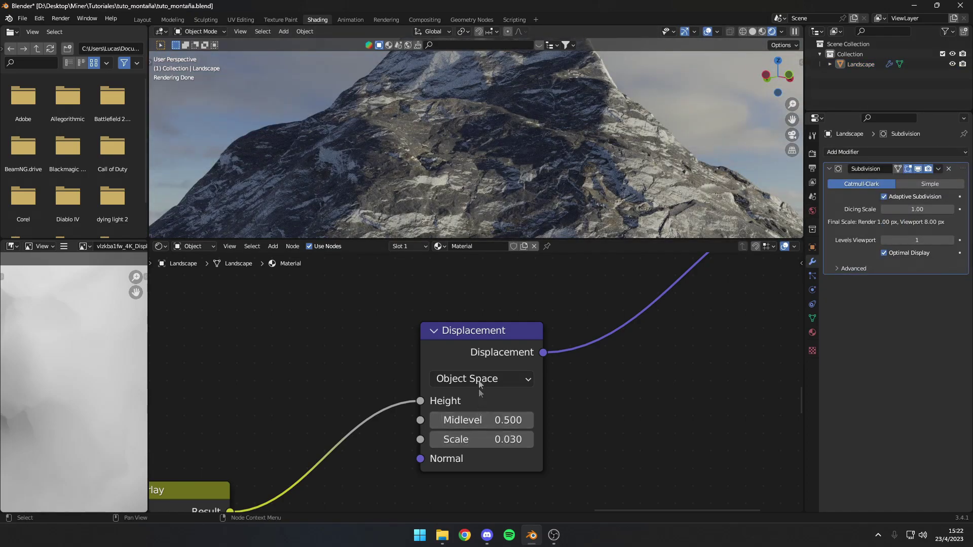
mouse_move(473, 200)
middle_down()
mouse_move(546, 209)
mouse_move(424, 175)
middle_up()
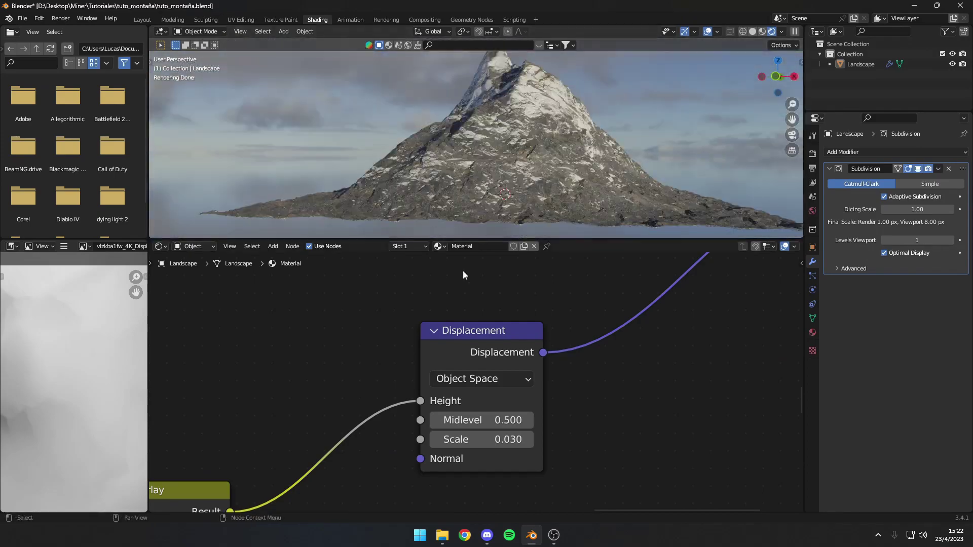
scroll(434, 276, down, 3)
middle_drag(406, 284, 585, 407)
scroll(497, 358, up, 2)
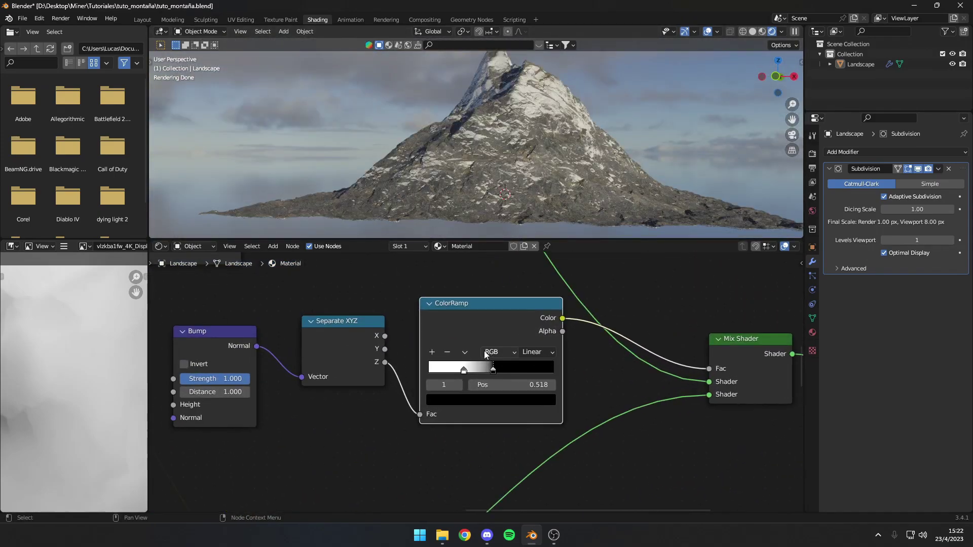
drag(470, 375, 476, 373)
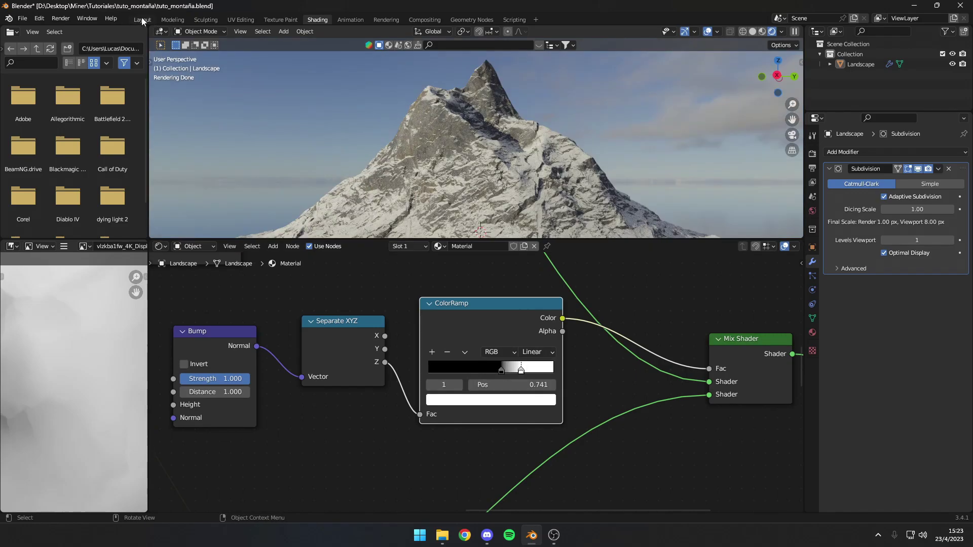
click(142, 19)
Step: View the mountain in Rendered shading from several angles and show the Landscape's material settings
click(784, 31)
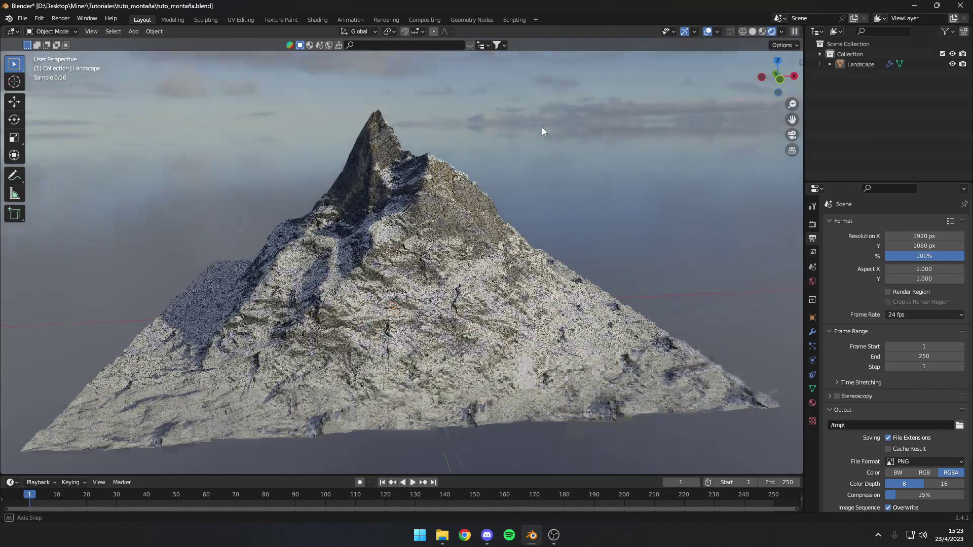
mouse_move(542, 127)
middle_down()
mouse_move(573, 120)
mouse_move(586, 150)
middle_up()
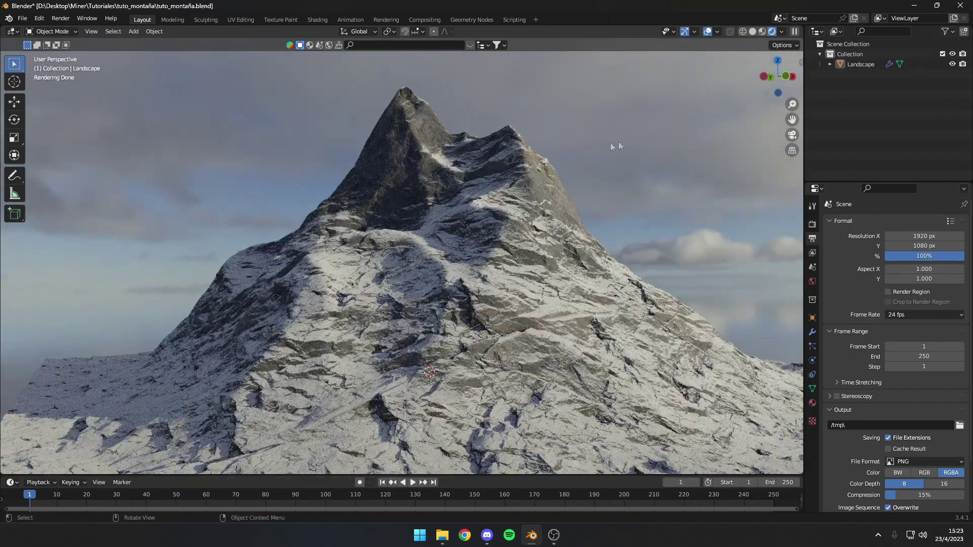
middle_drag(597, 193, 651, 208)
scroll(650, 208, down, 3)
middle_drag(567, 221, 491, 197)
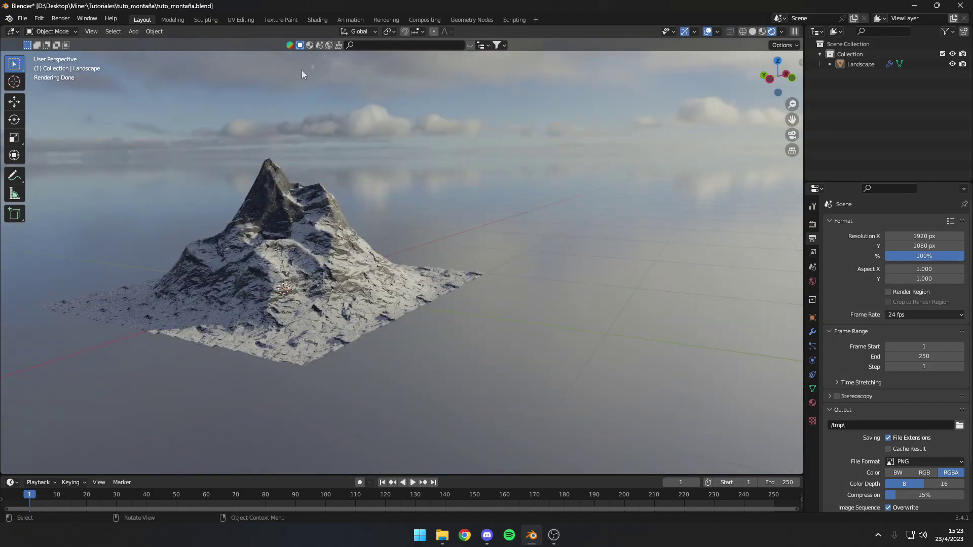
click(284, 186)
click(813, 403)
middle_drag(557, 284, 454, 259)
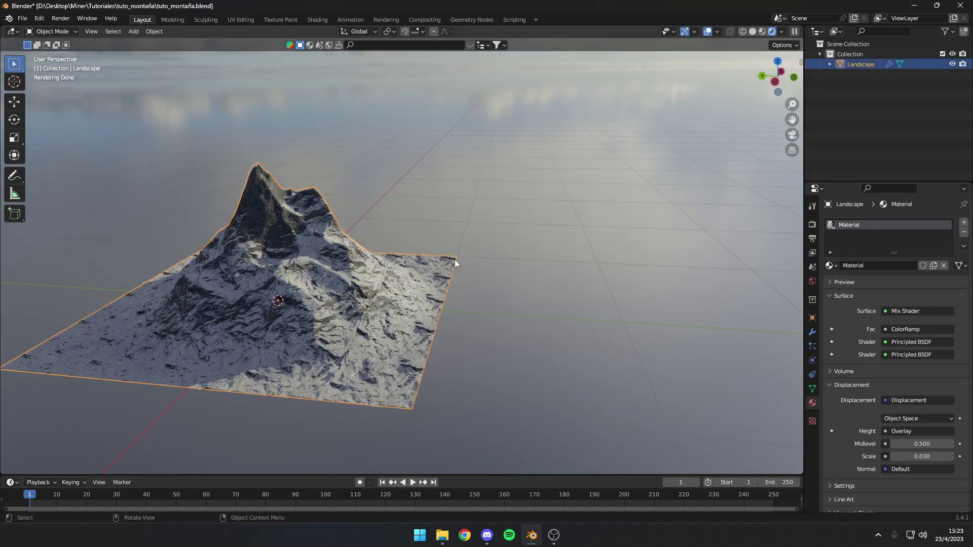
Step: Move the first Landscape 2 m along Y and add a second Landscape mesh
click(574, 299)
key(shift+a)
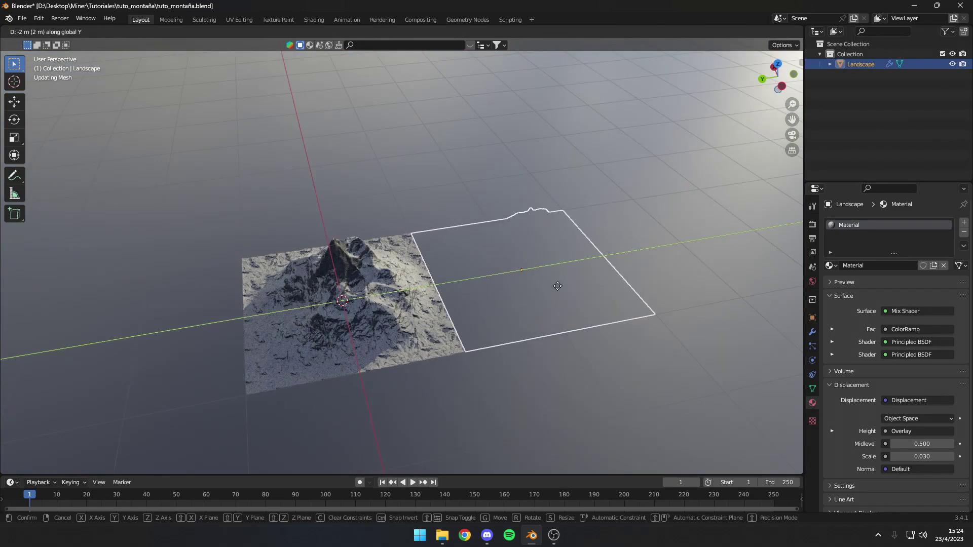
click(557, 286)
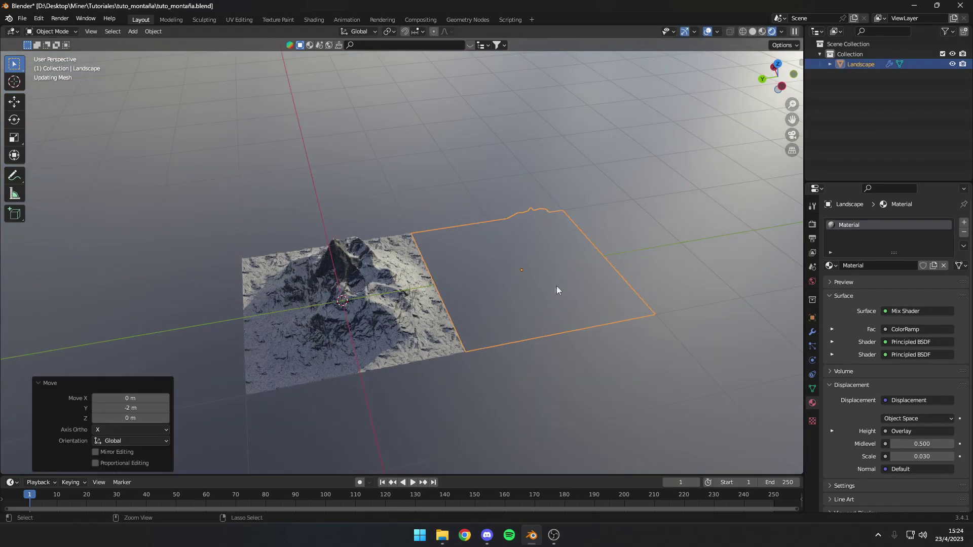
click(377, 223)
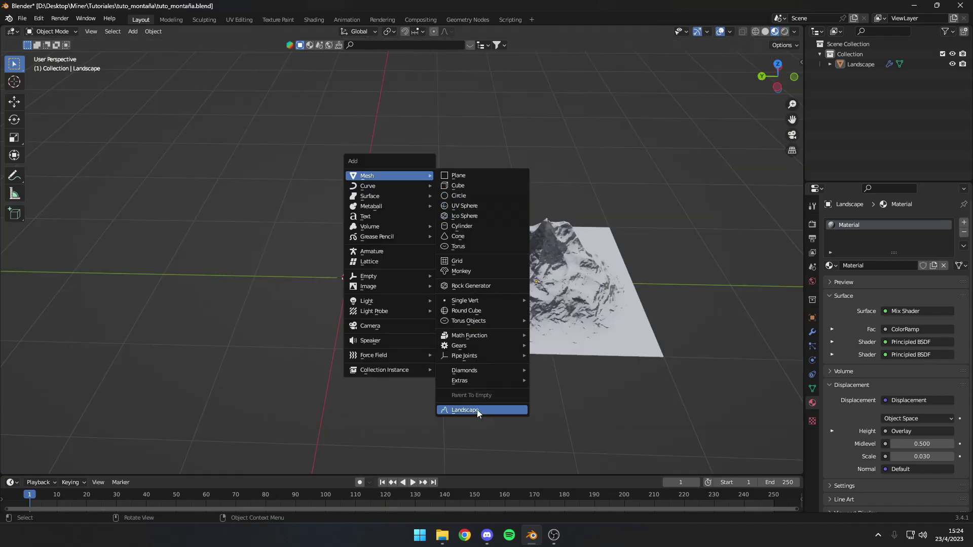
click(476, 410)
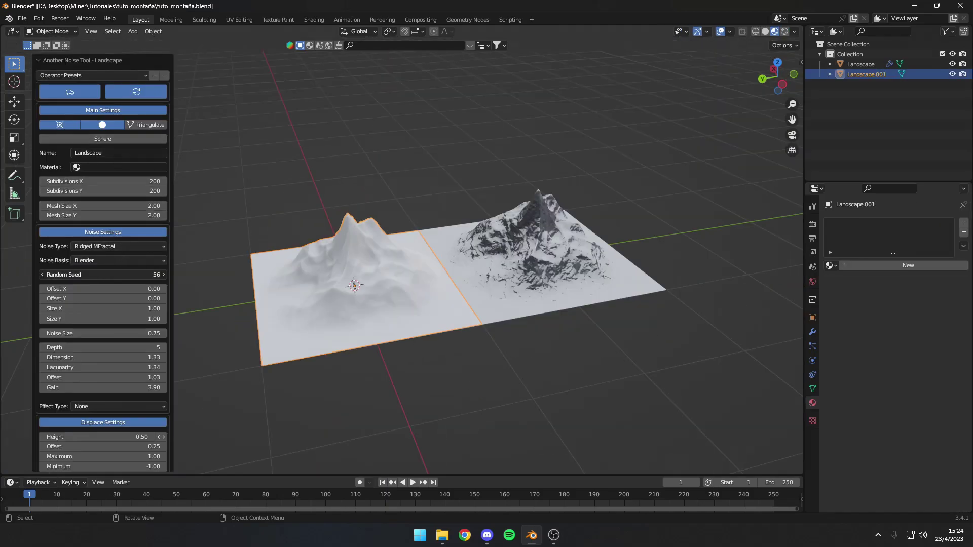
middle_drag(456, 304, 507, 294)
Step: Assign the existing Material to Landscape.001 and enter its Edit Mode
click(830, 265)
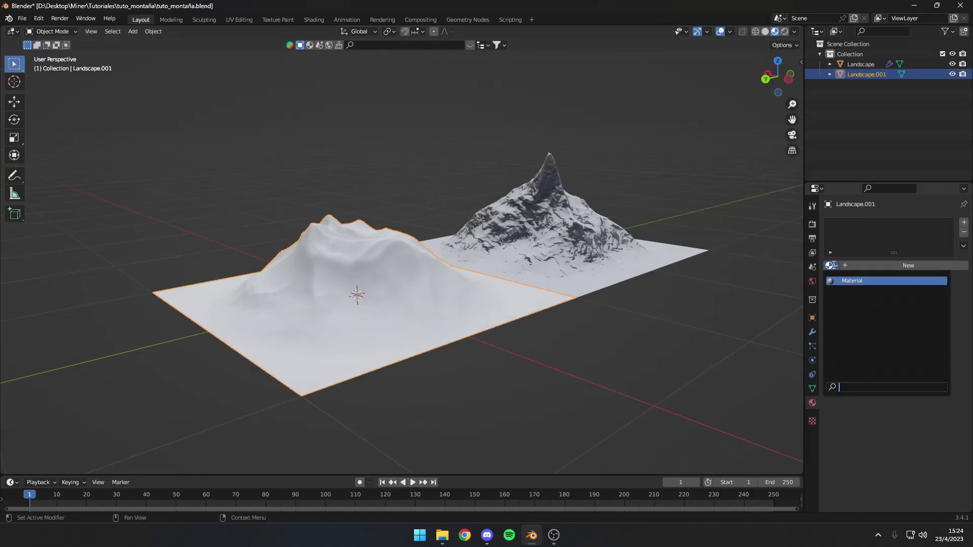
click(845, 281)
key(Tab)
mouse_move(347, 163)
middle_down()
mouse_move(419, 283)
mouse_move(387, 309)
middle_up()
key(u)
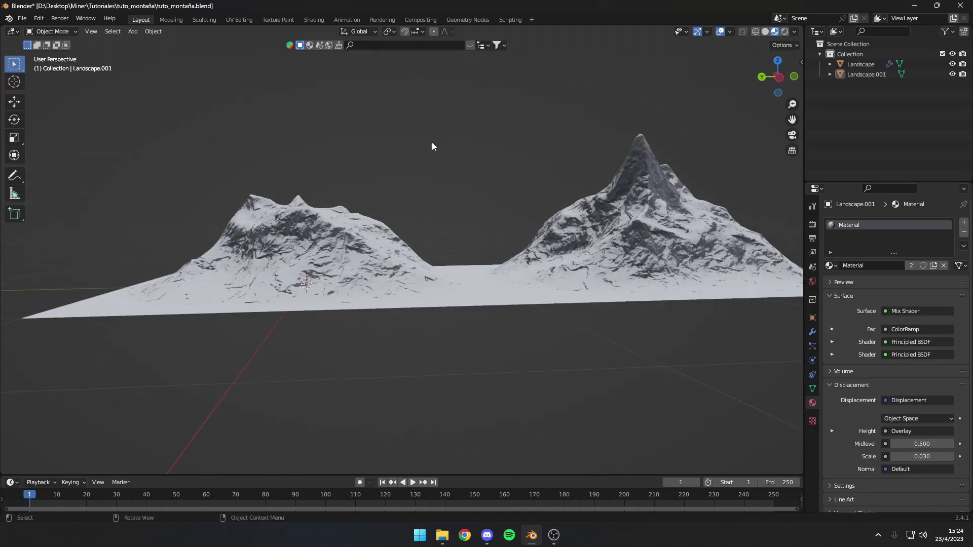
Step: Give Landscape.001 a Subdivision Surface modifier with Adaptive Subdivision enabled
click(784, 32)
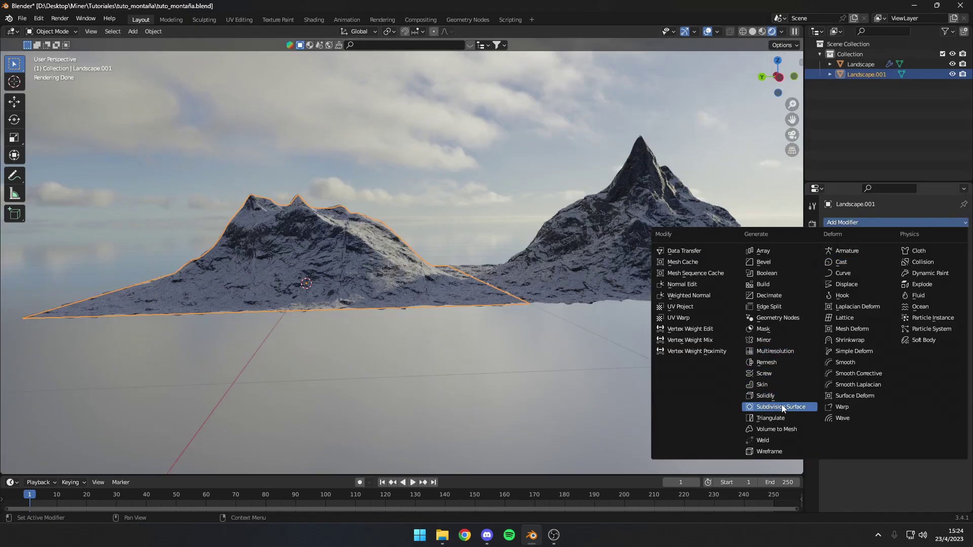
click(781, 407)
click(884, 268)
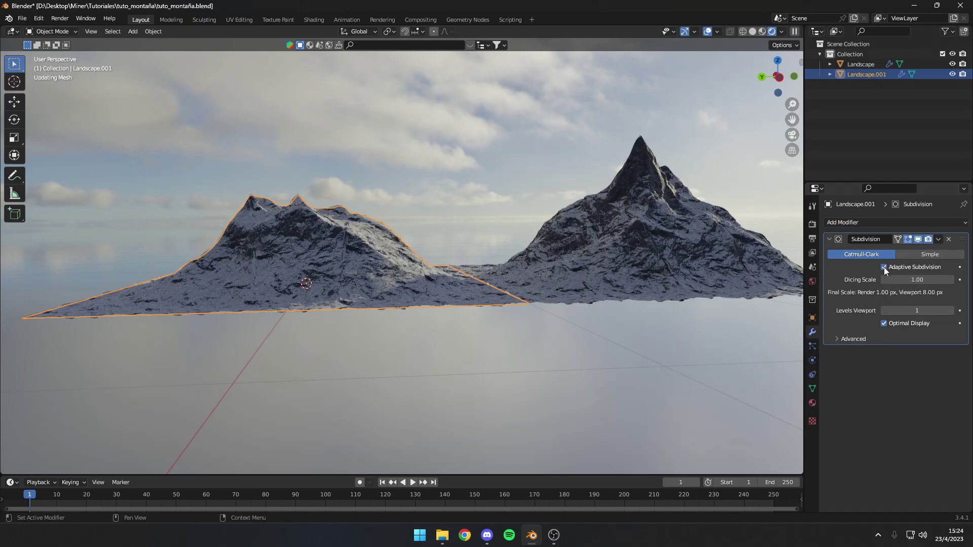
click(828, 240)
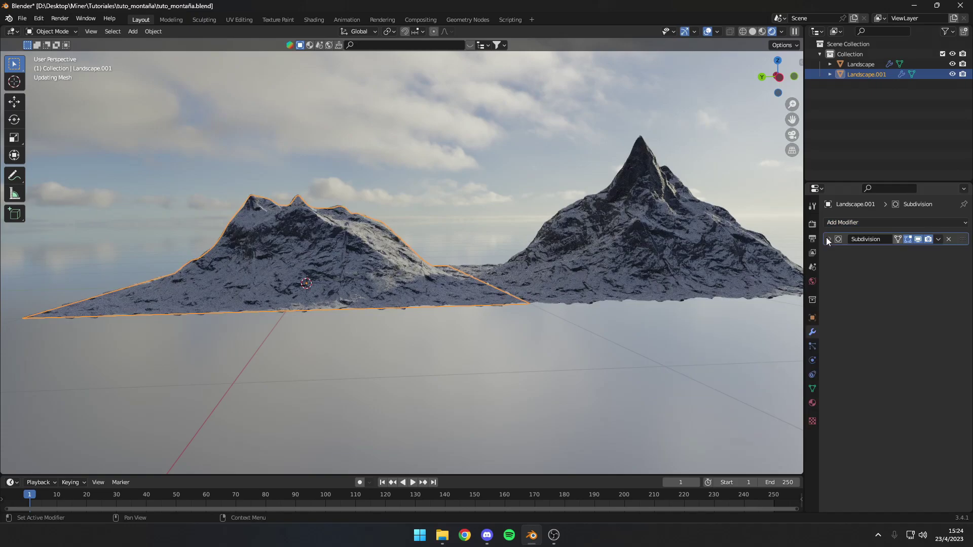
Step: Orbit around both rendered snowy mountains to inspect them against the sky
click(492, 187)
mouse_move(491, 186)
middle_down()
mouse_move(649, 190)
mouse_move(664, 201)
mouse_move(478, 185)
middle_up()
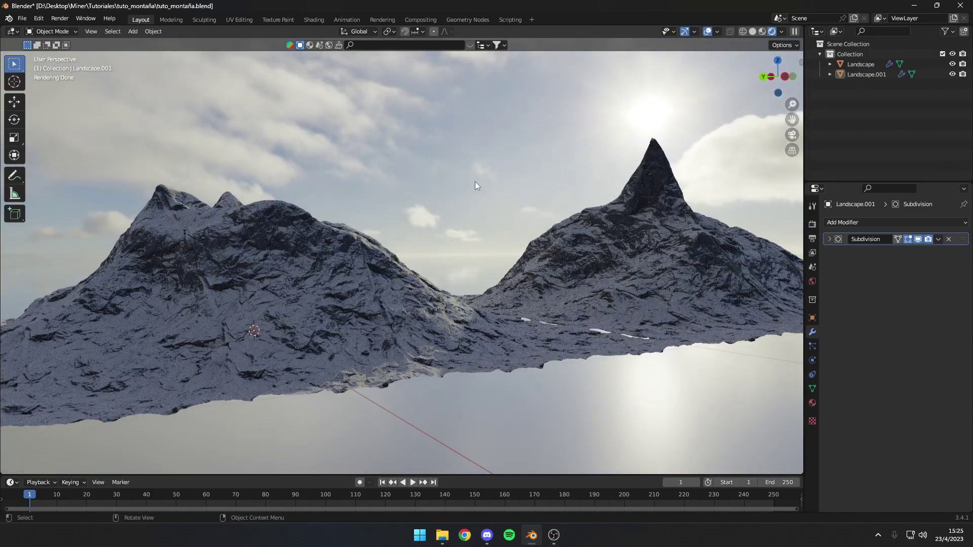
middle_drag(476, 185, 504, 185)
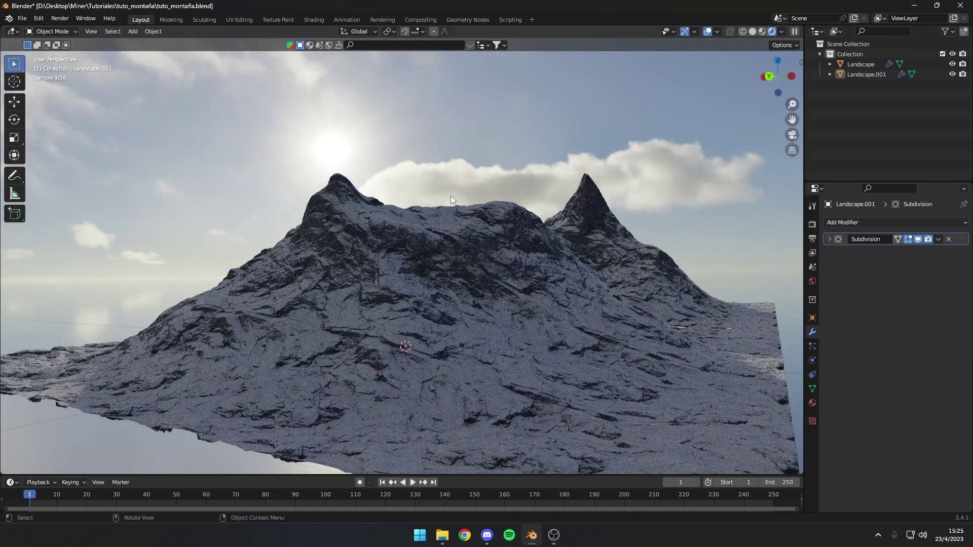
middle_drag(451, 195, 366, 196)
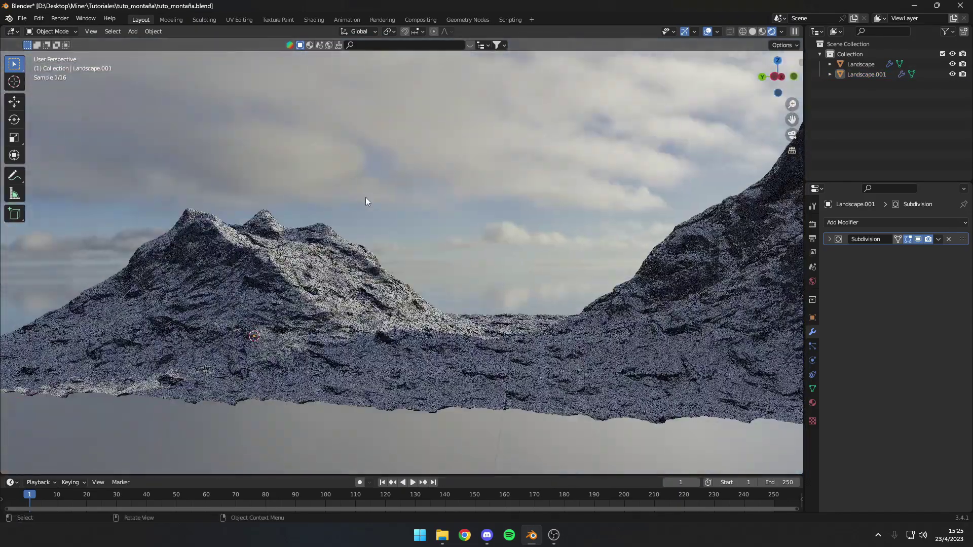
mouse_move(436, 205)
middle_down()
mouse_move(448, 224)
mouse_move(387, 230)
mouse_move(502, 220)
mouse_move(683, 239)
mouse_move(649, 218)
middle_up()
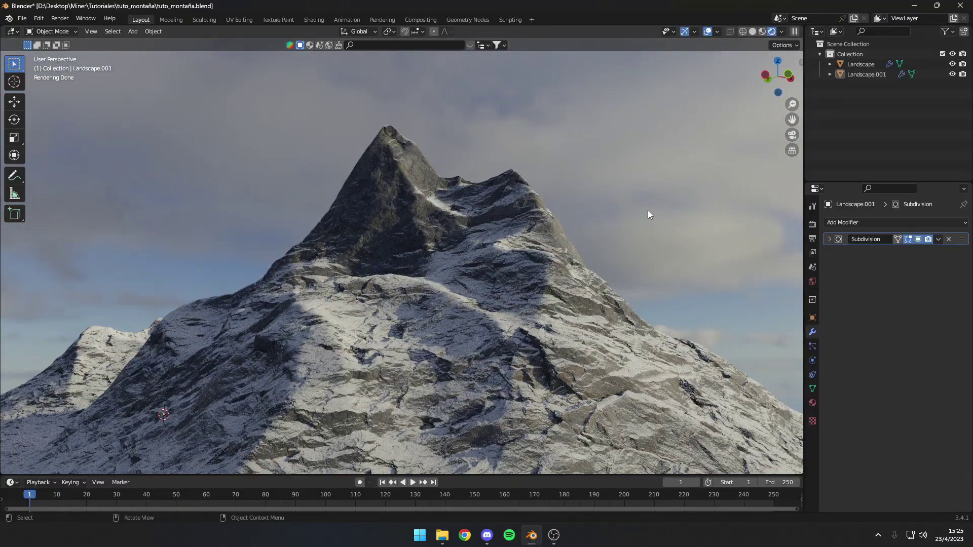